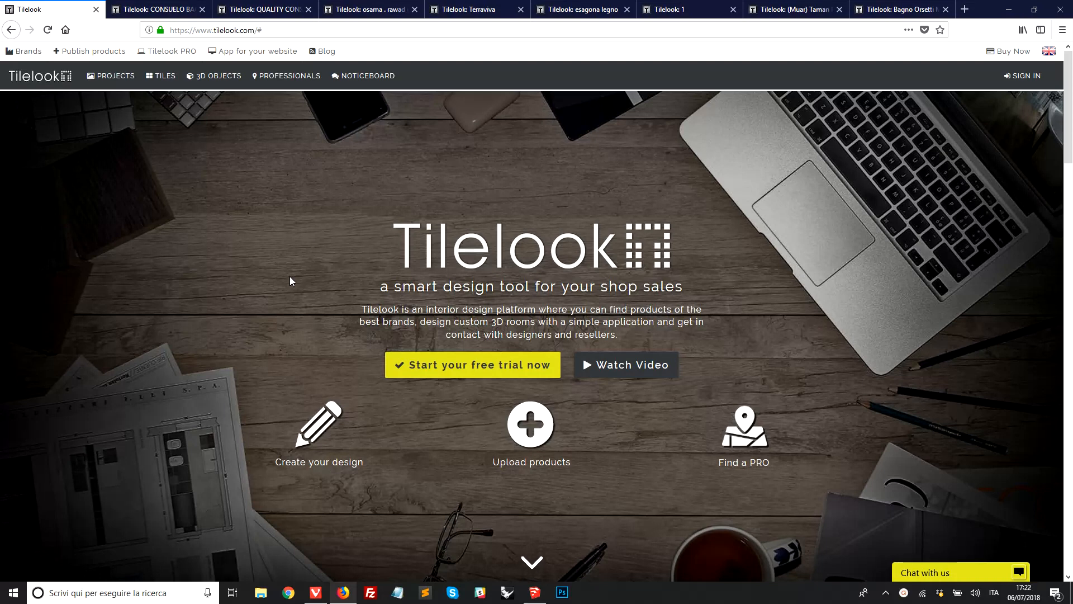
- Inspect the SketchUp apartment model from a new angle, then bring up the Tilelook Brands page in Vivaldi
click(534, 592)
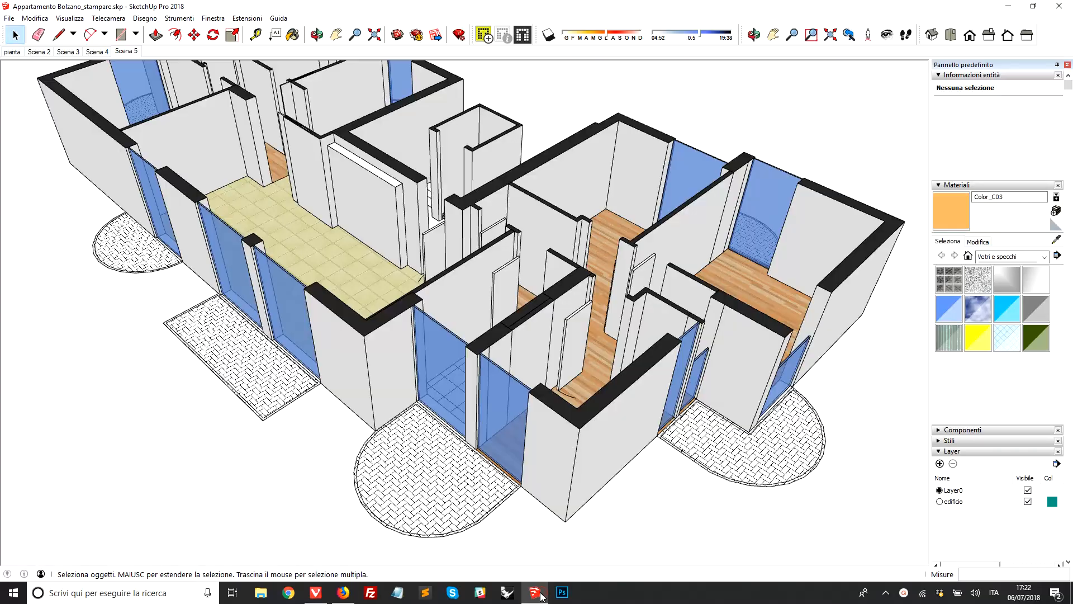
middle_drag(619, 395, 544, 427)
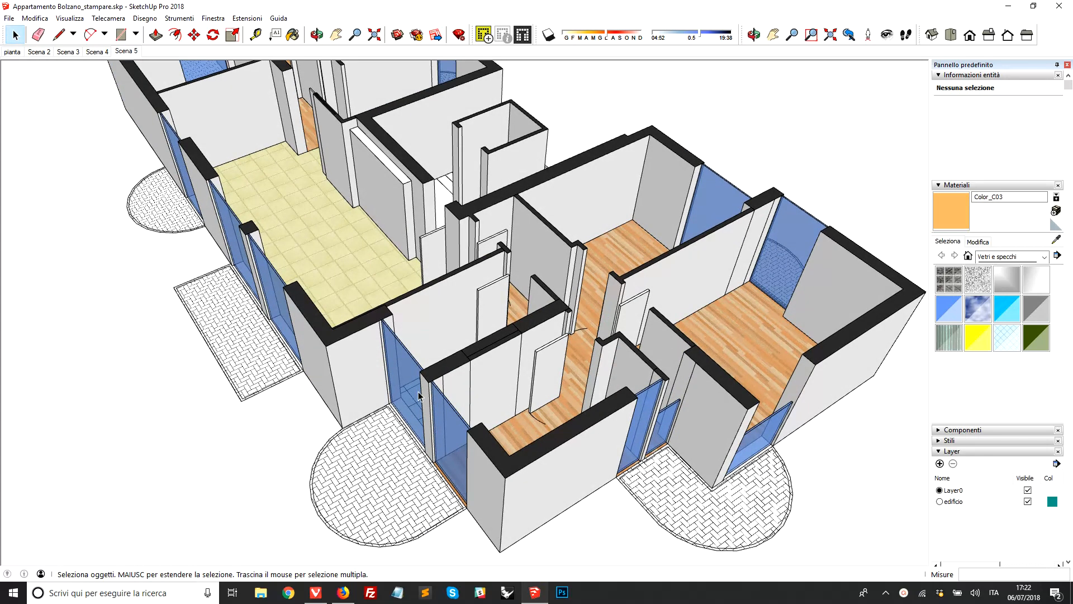
click(315, 592)
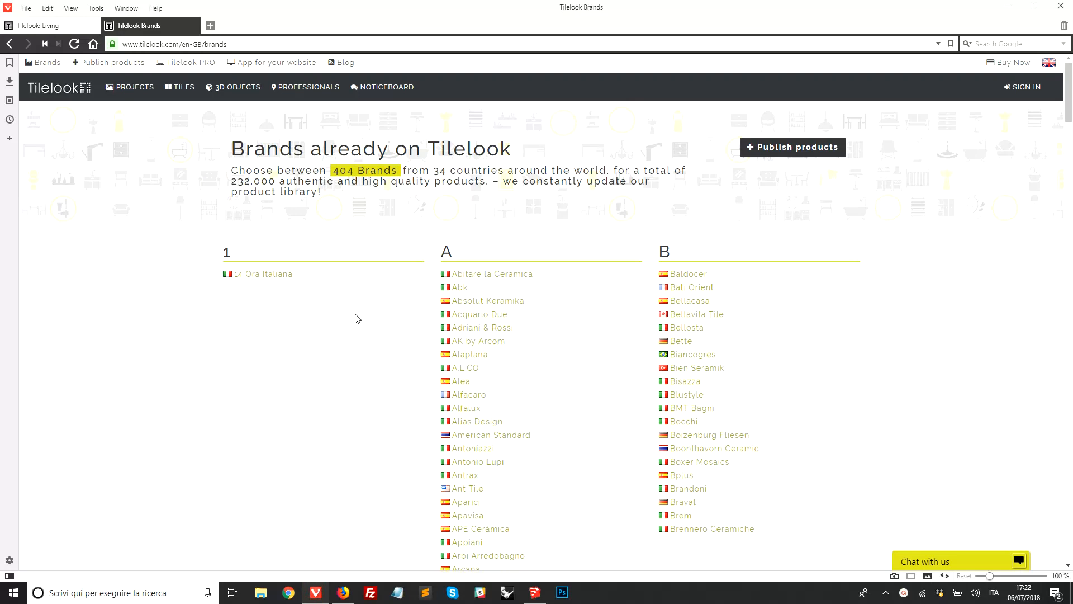
scroll(356, 320, down, 1)
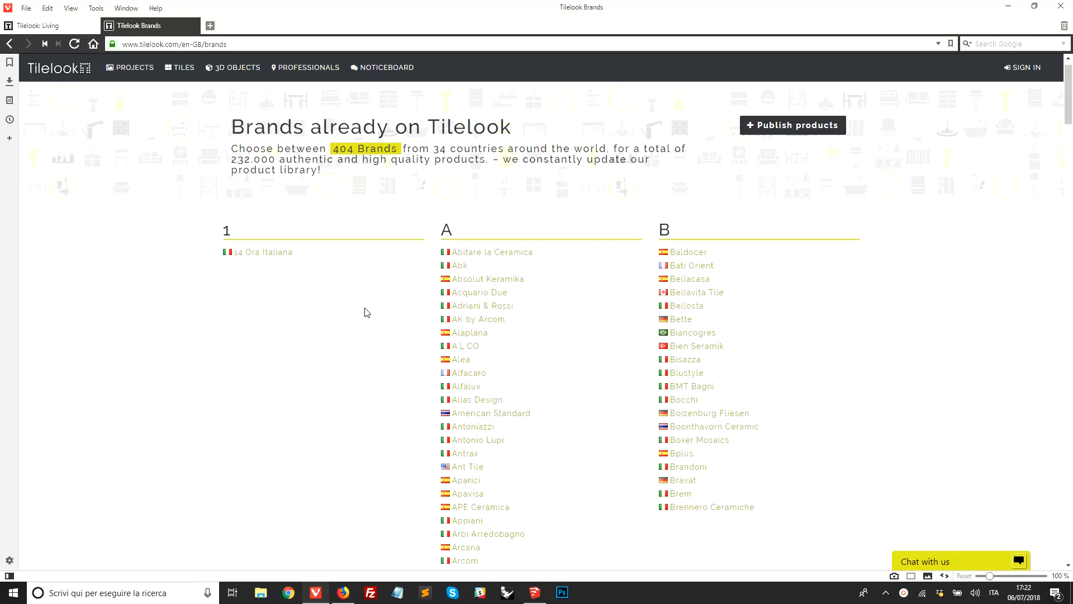
scroll(364, 310, down, 3)
scroll(460, 342, down, 3)
scroll(586, 354, down, 3)
scroll(587, 354, down, 3)
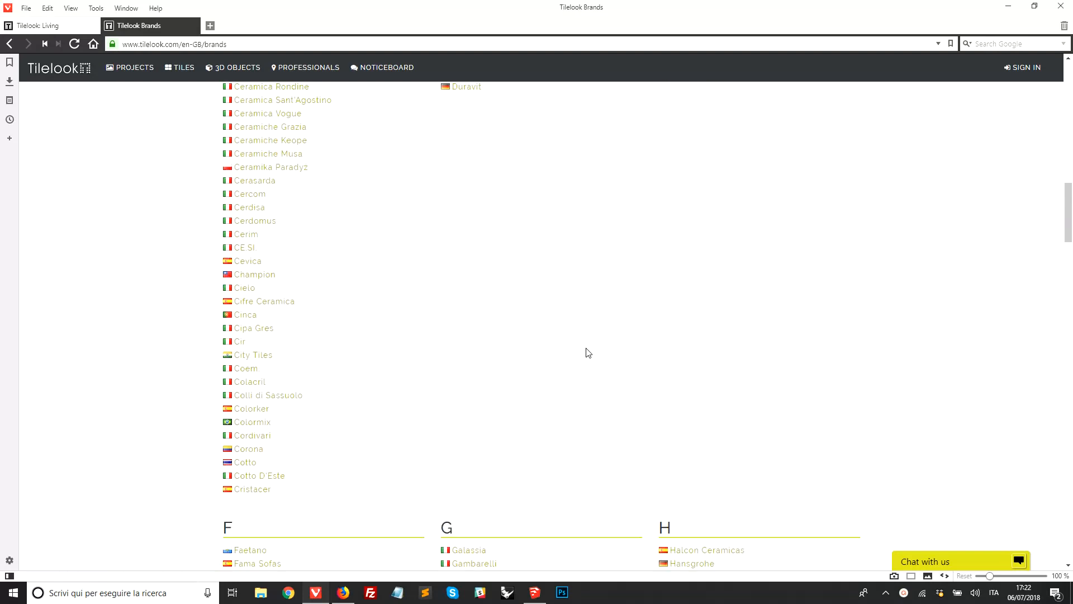
scroll(586, 353, down, 2)
scroll(587, 353, down, 1)
scroll(586, 352, down, 1)
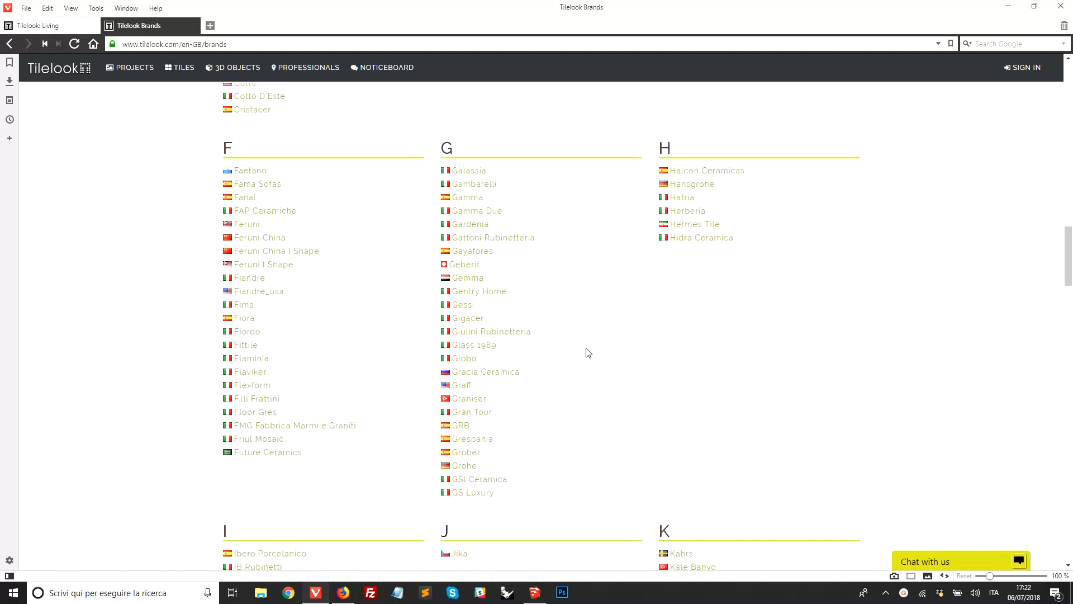
scroll(587, 354, down, 2)
scroll(587, 353, down, 1)
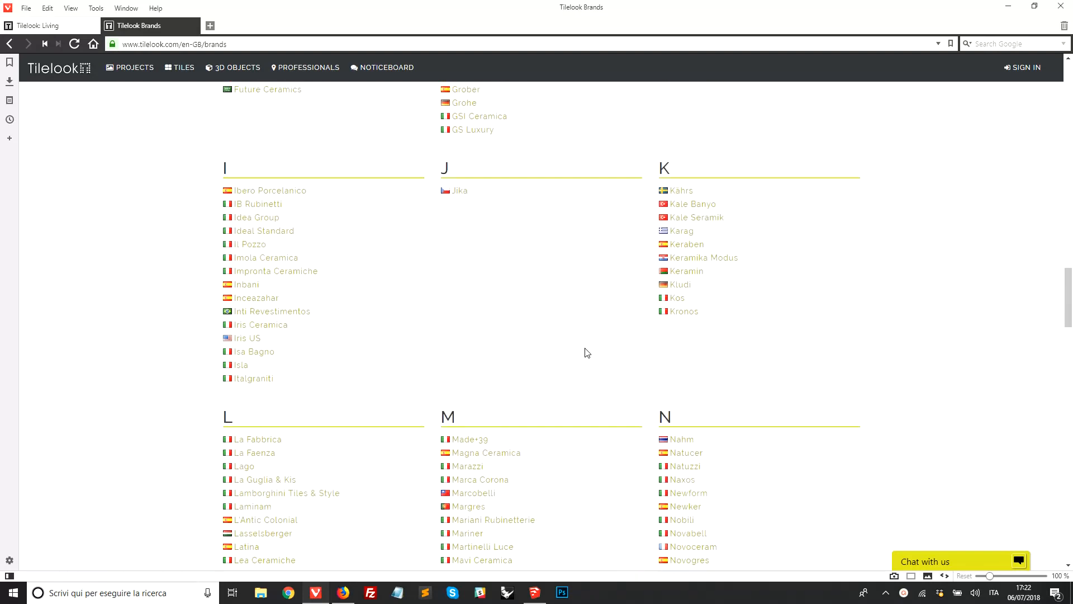
scroll(584, 352, down, 3)
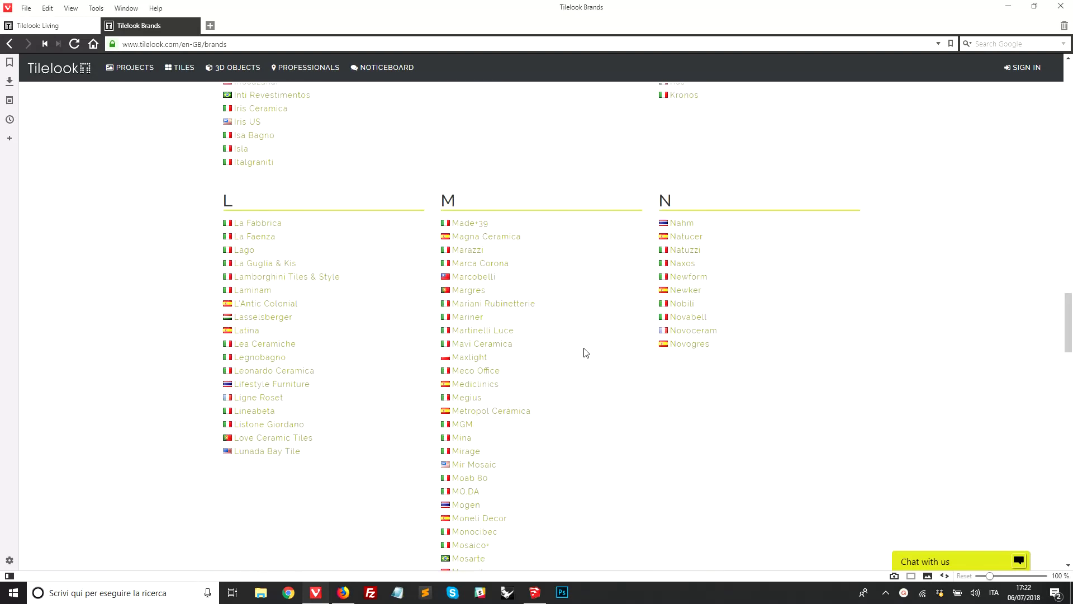
- Choose Marazzi from the brands list to show its tile catalogue
click(465, 252)
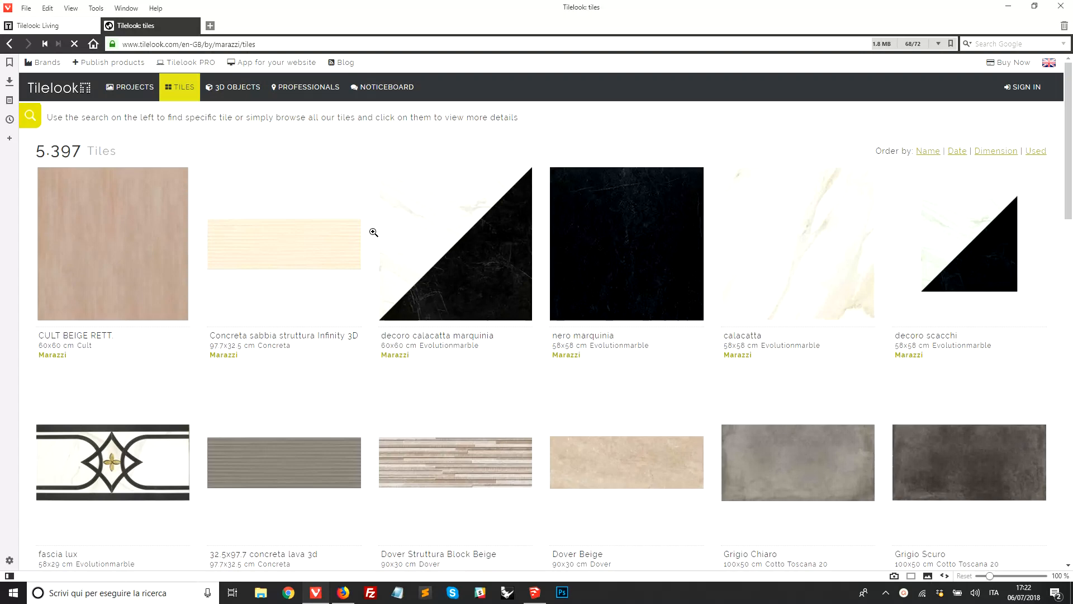
scroll(547, 347, down, 3)
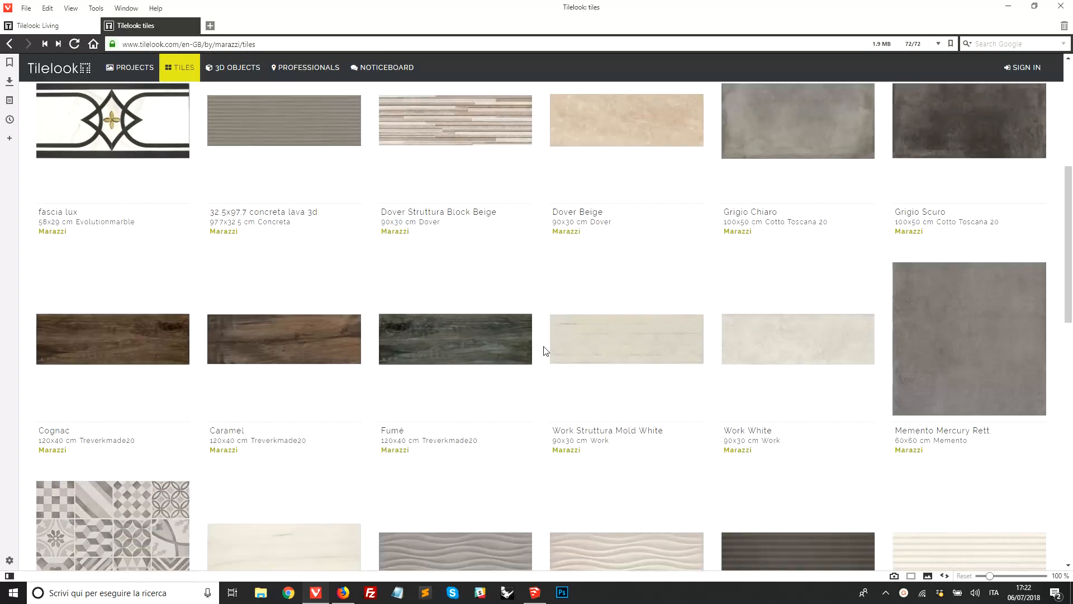
scroll(543, 351, down, 2)
scroll(543, 351, down, 2)
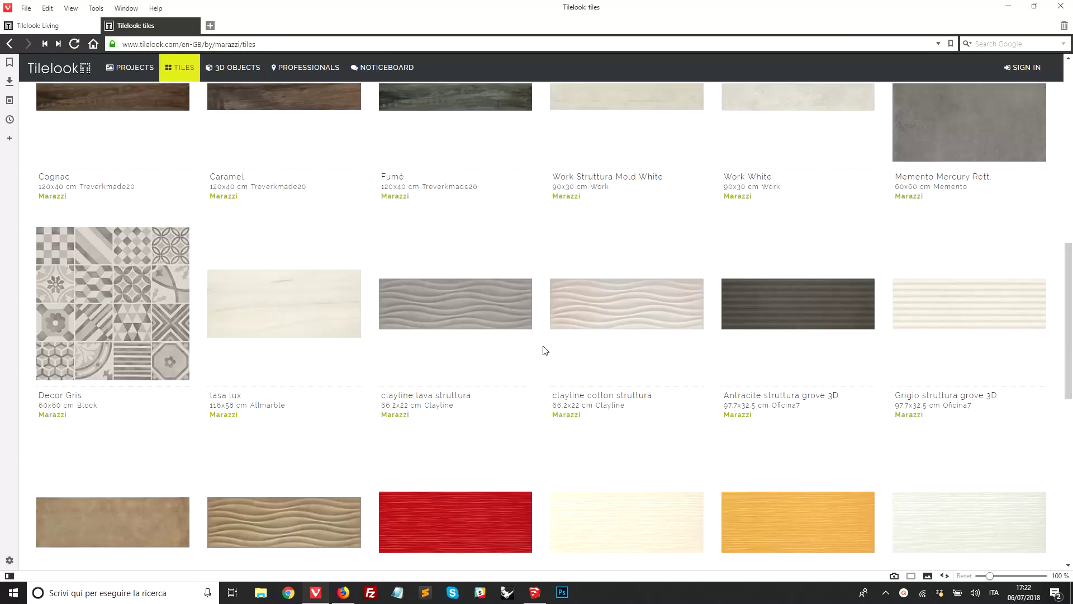
click(344, 592)
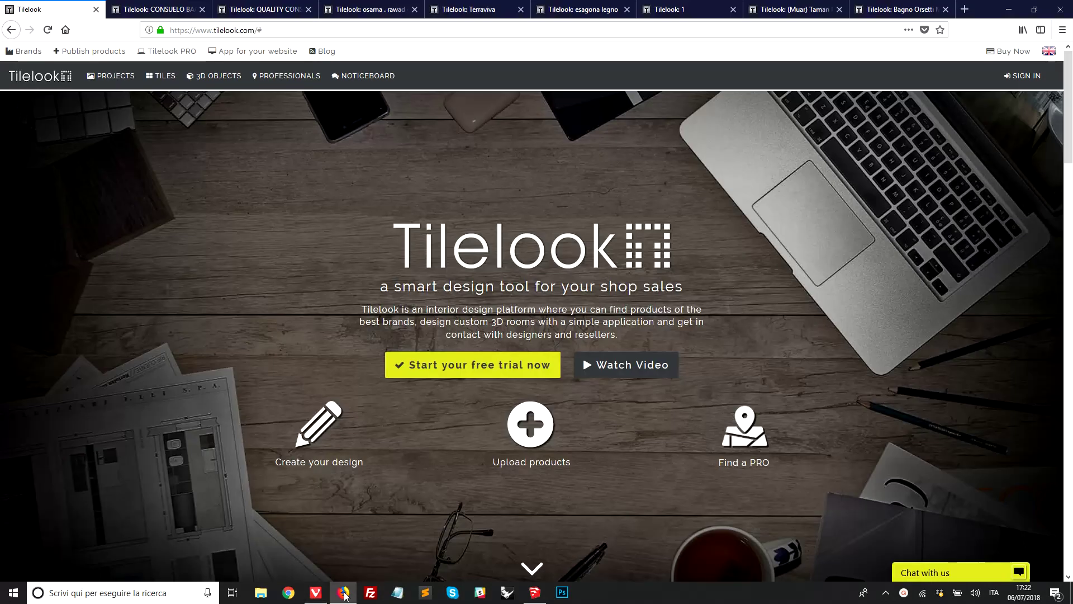
click(129, 9)
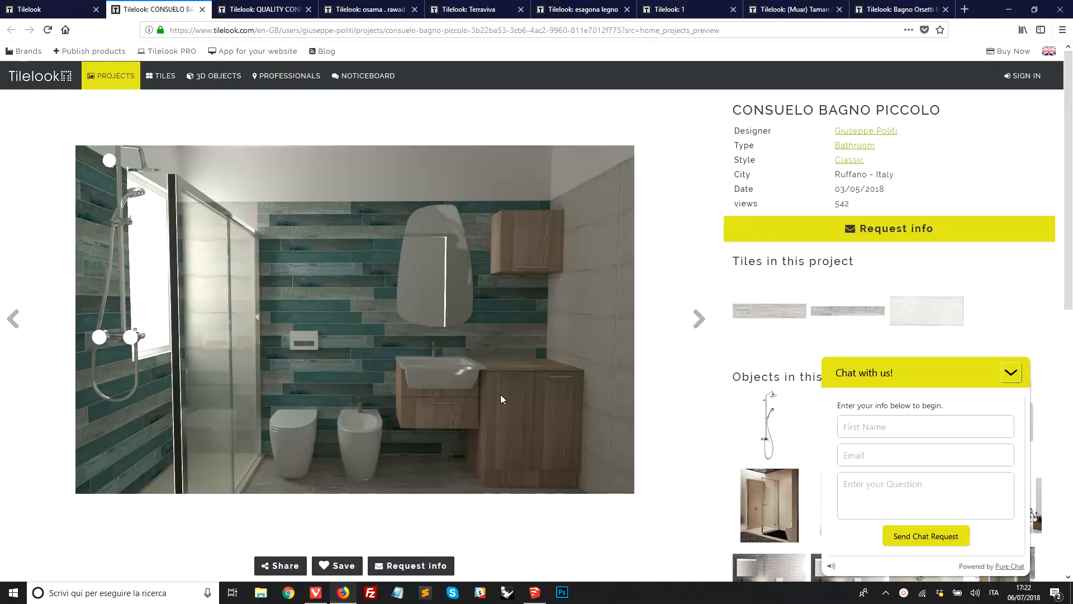
click(249, 9)
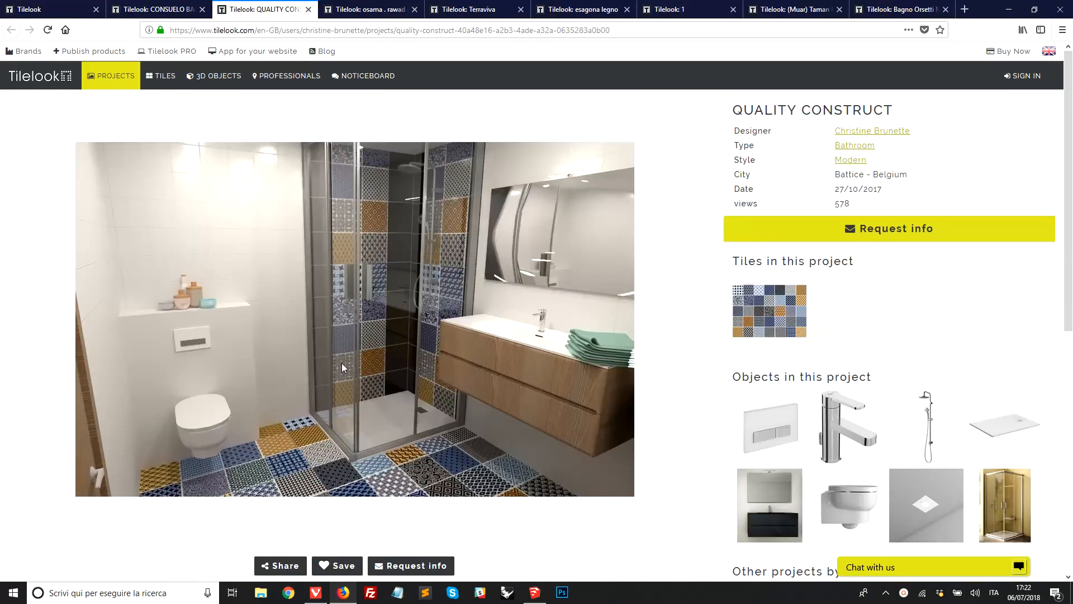
click(379, 8)
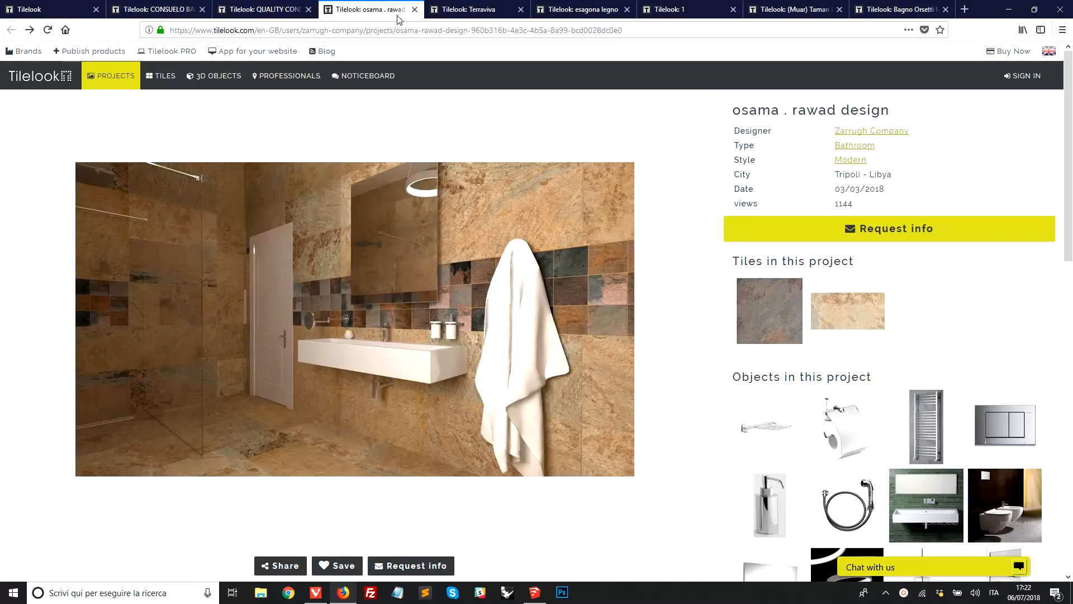
click(470, 10)
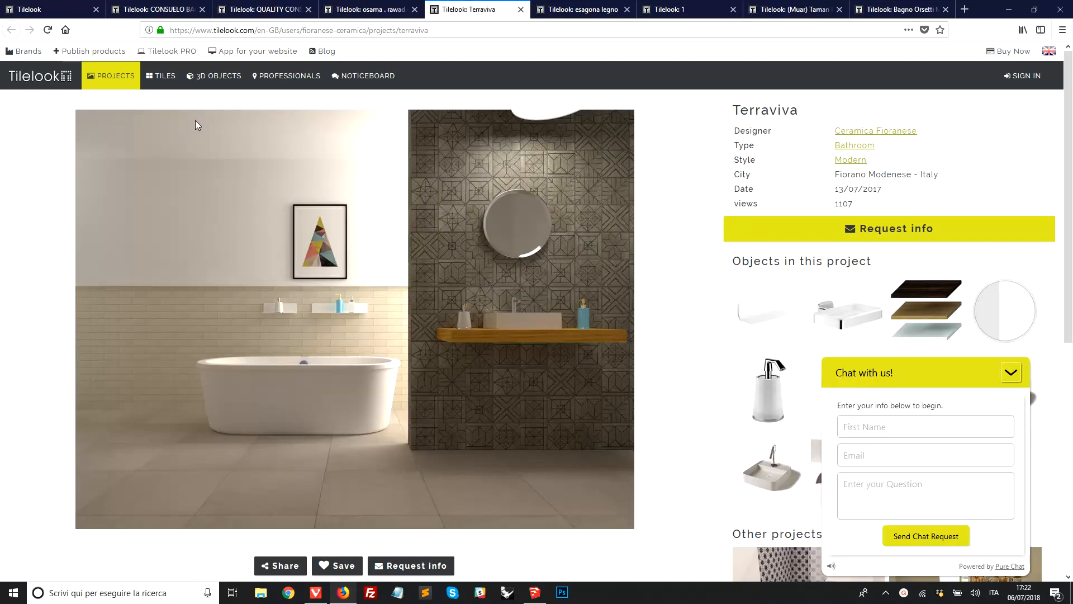
click(602, 10)
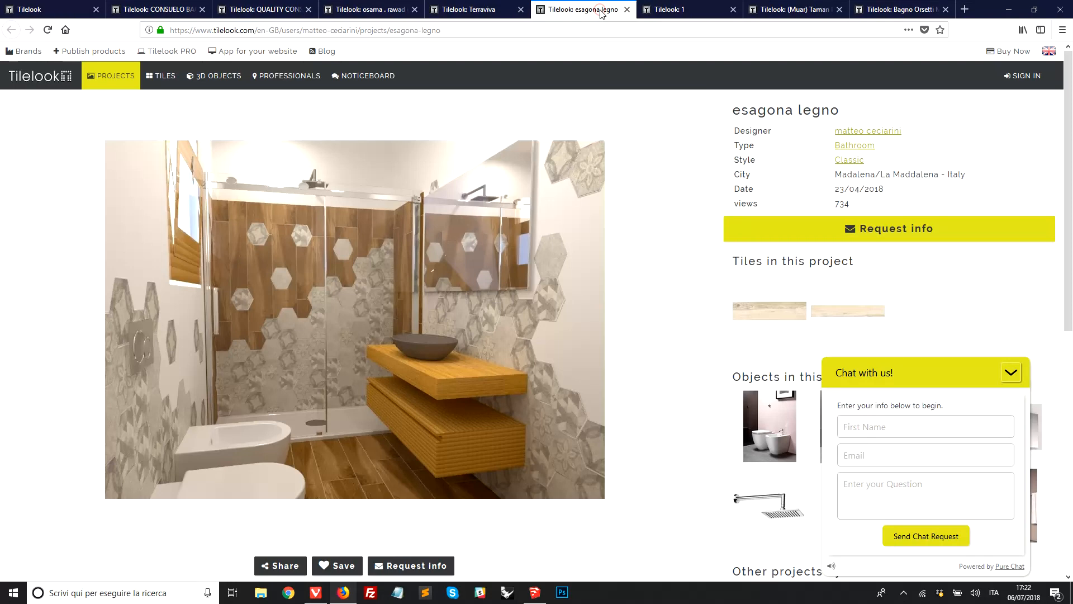
click(667, 10)
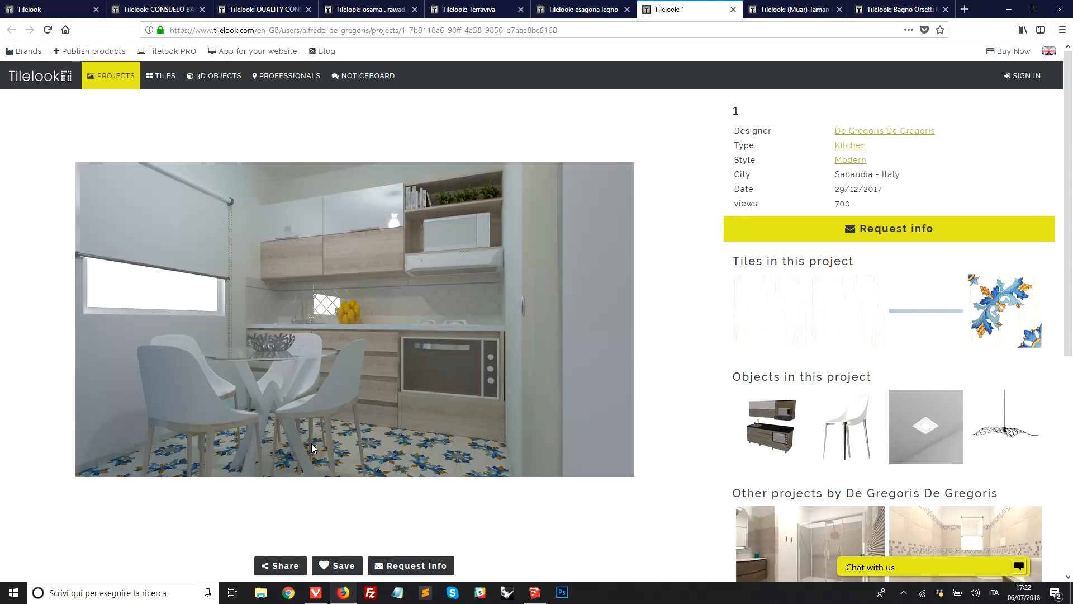
click(792, 11)
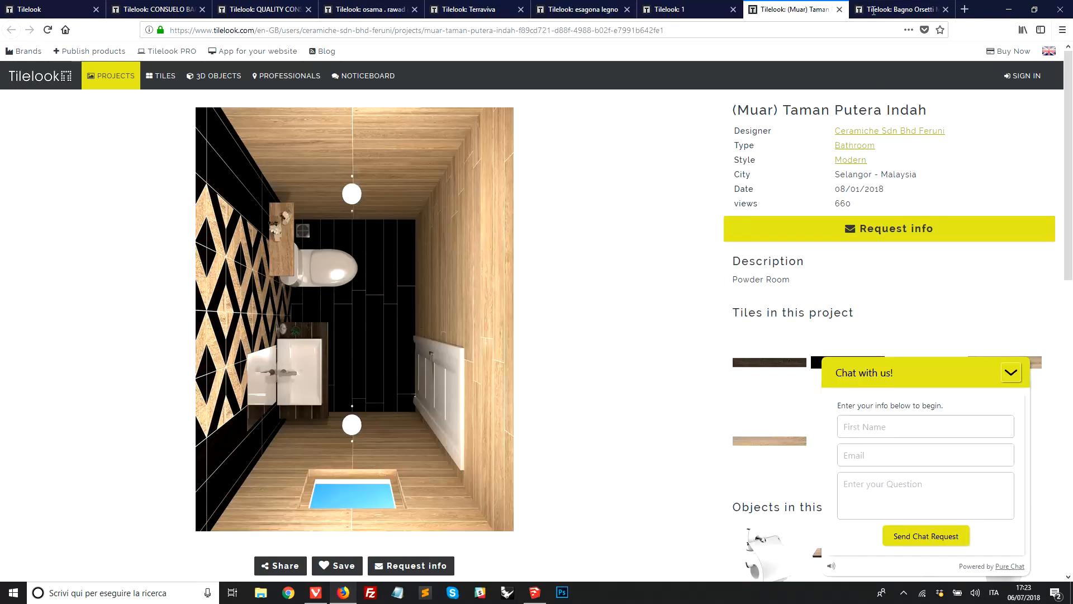
key(ctrl+Tab)
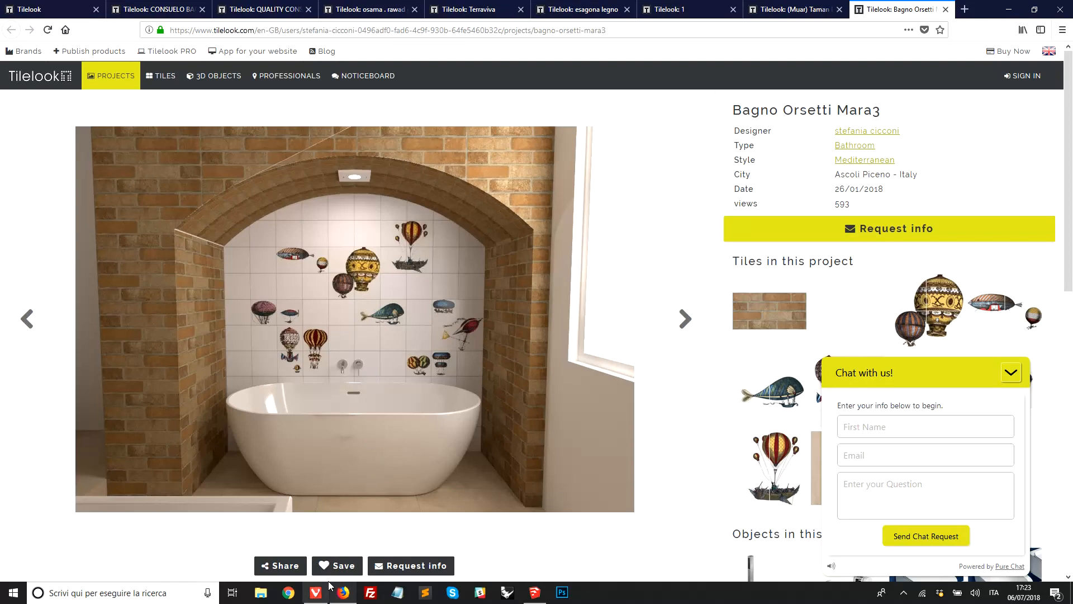
- In Vivaldi, look around the Living project's 360° room view
click(315, 592)
key(ctrl+Tab)
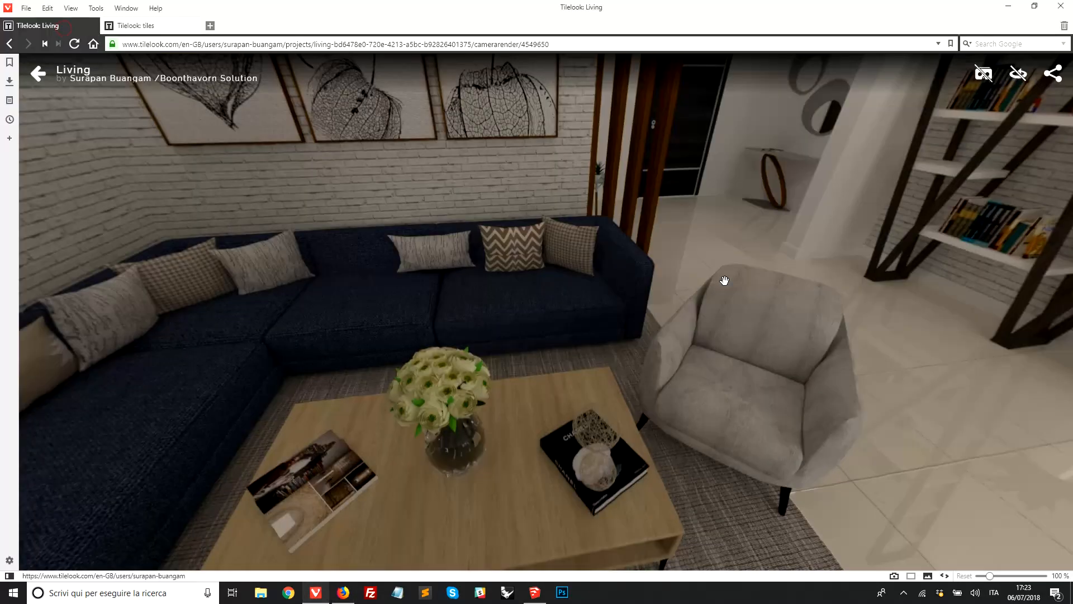
drag(505, 242, 321, 277)
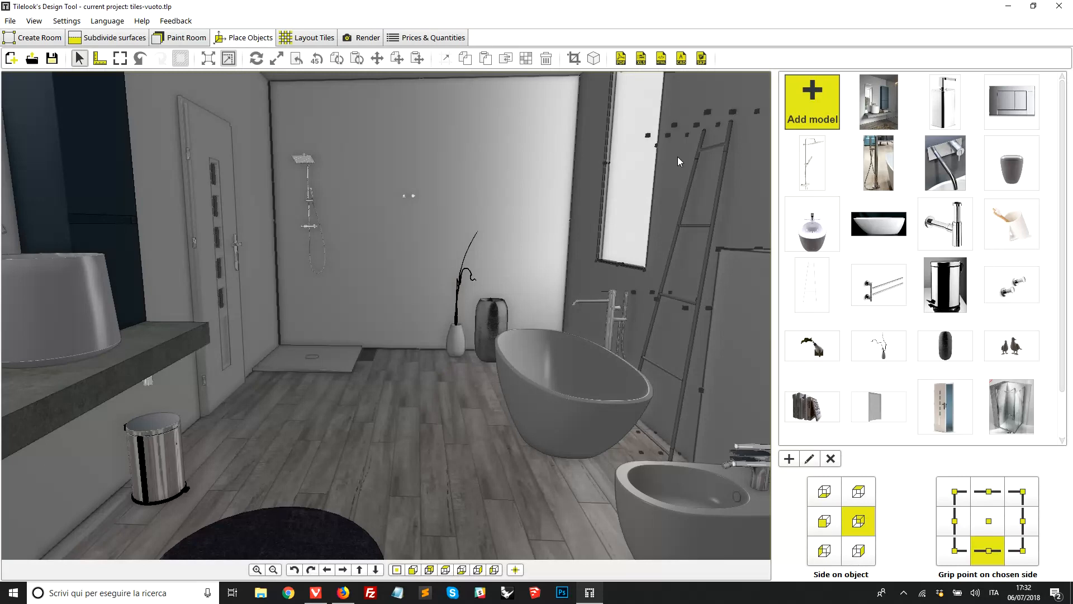
- Briefly browse 3D Warehouse models via Add model, then show the Prices & Quantities tables totalling 619.50
click(814, 108)
click(835, 144)
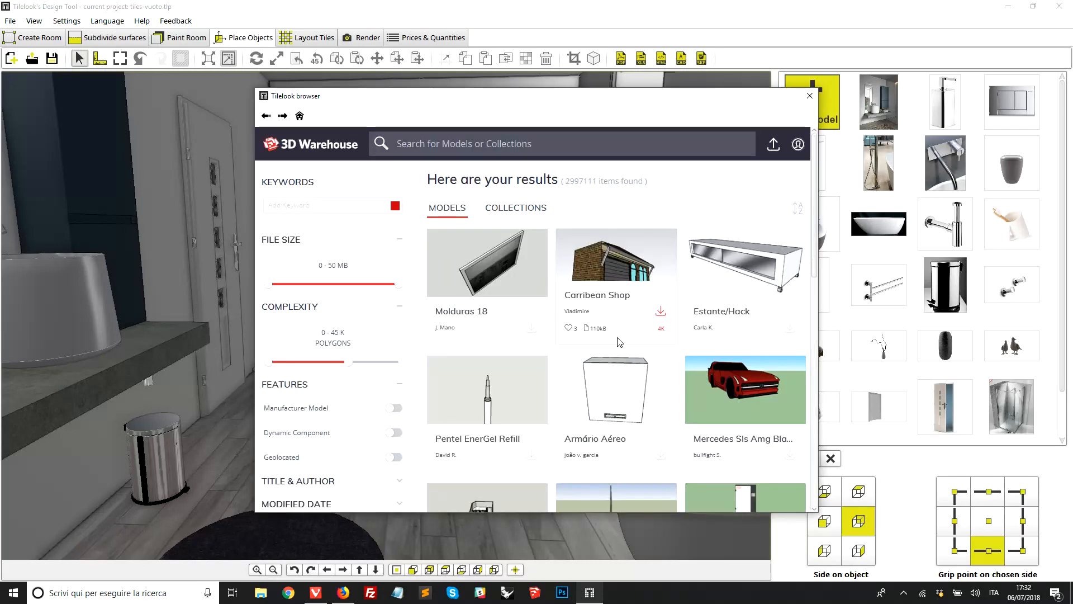
click(809, 97)
click(414, 41)
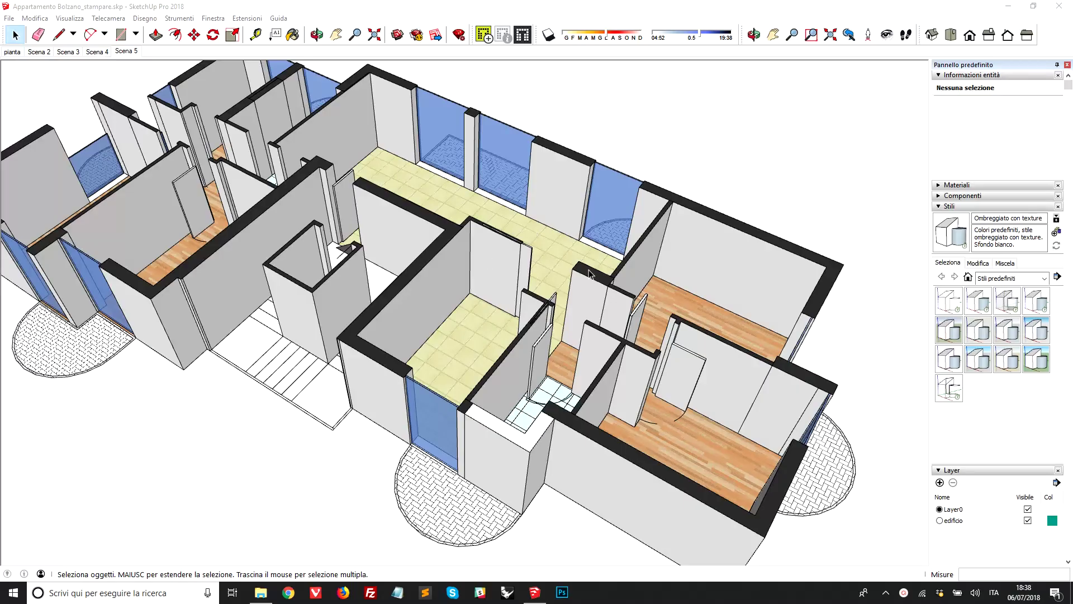
middle_drag(589, 274, 731, 183)
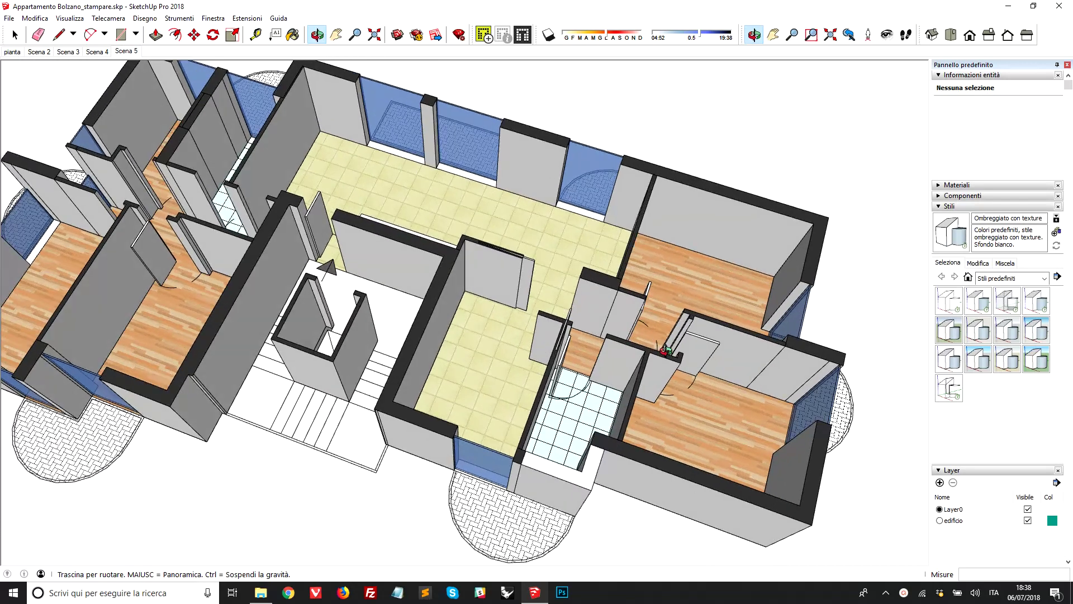
- Orbit the SketchUp bathroom shell through several angles until the doorway wall faces forward
mouse_move(731, 183)
middle_down()
mouse_move(756, 300)
mouse_move(421, 391)
middle_up()
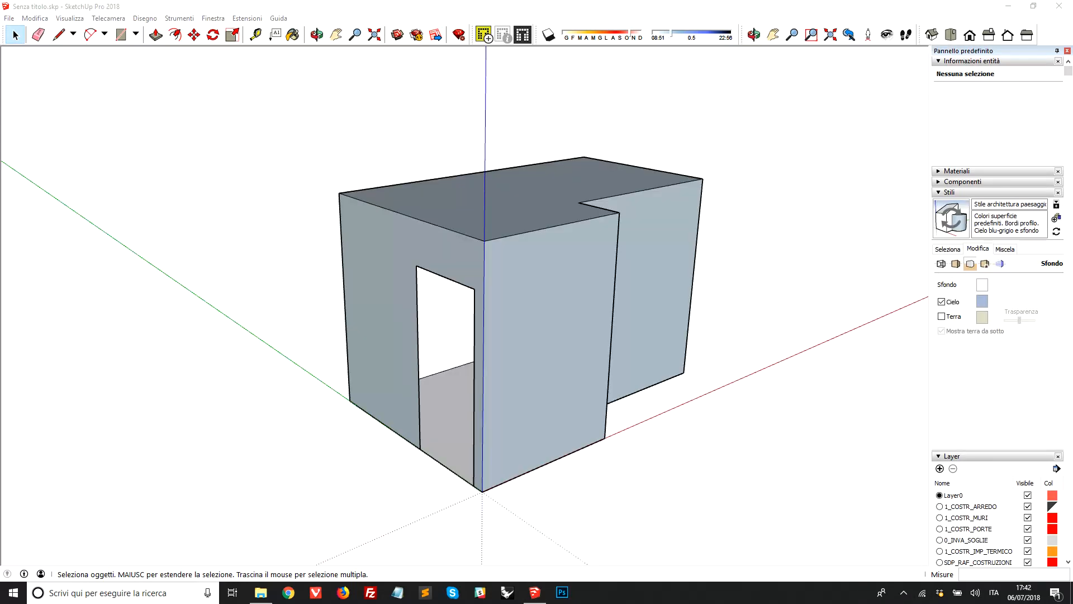
mouse_move(704, 304)
middle_down()
mouse_move(607, 291)
mouse_move(693, 290)
mouse_move(754, 218)
mouse_move(743, 249)
middle_up()
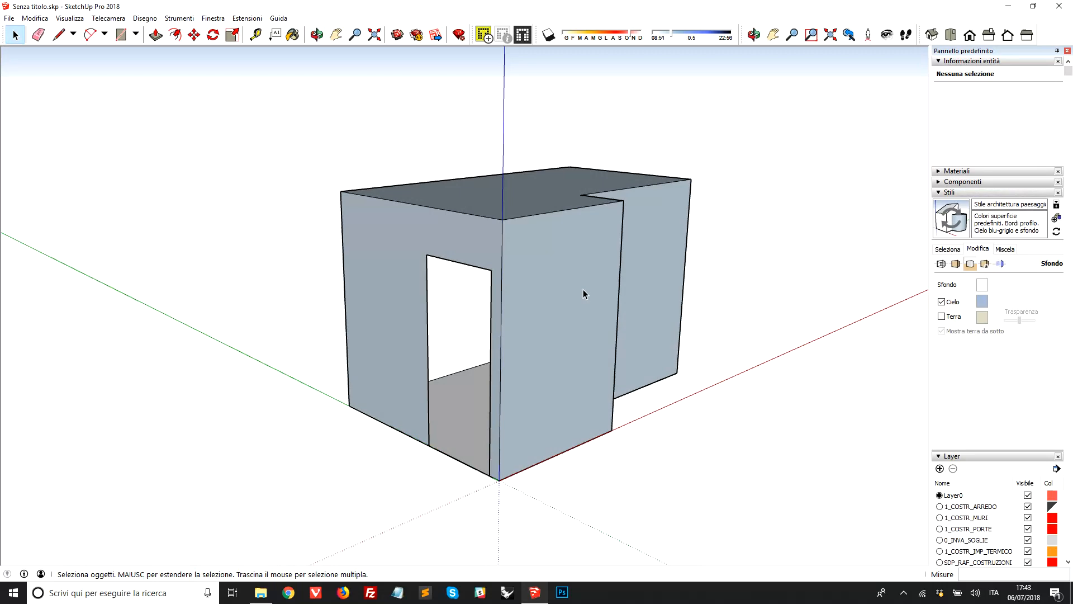
scroll(520, 298, up, 3)
scroll(454, 303, up, 2)
middle_drag(454, 304, 499, 293)
mouse_move(505, 353)
middle_down()
mouse_move(671, 347)
mouse_move(642, 282)
mouse_move(576, 323)
mouse_move(642, 340)
mouse_move(501, 366)
middle_up()
scroll(479, 334, down, 3)
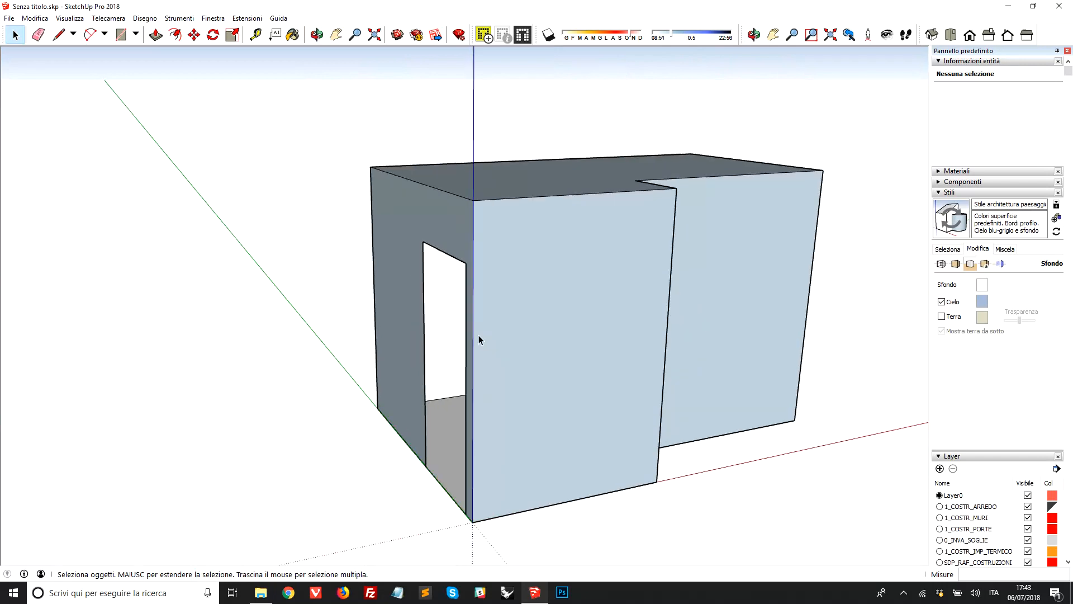
scroll(479, 334, down, 2)
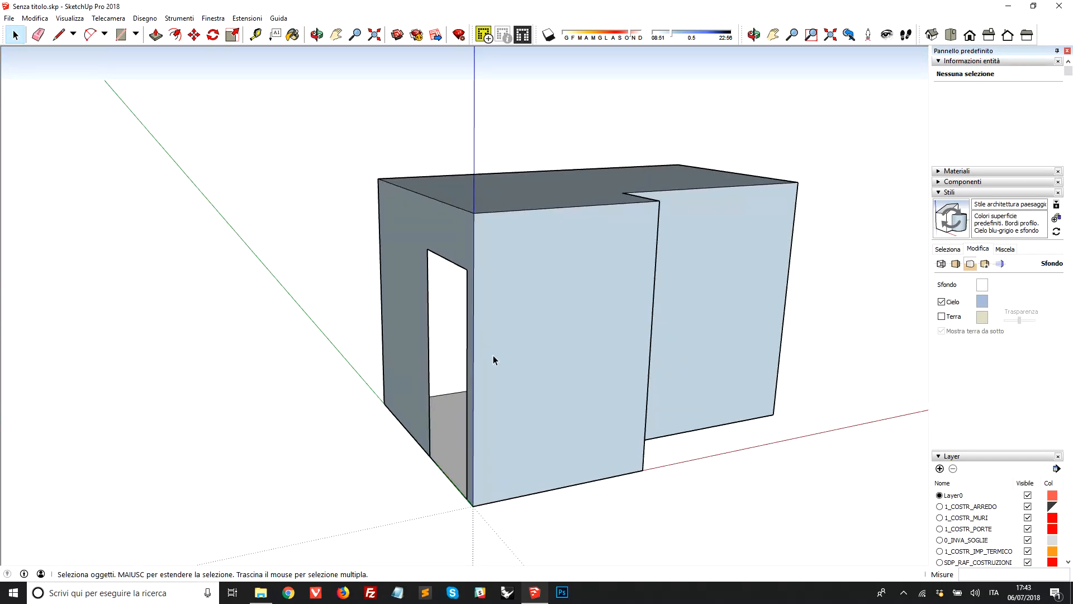
middle_drag(534, 373, 640, 366)
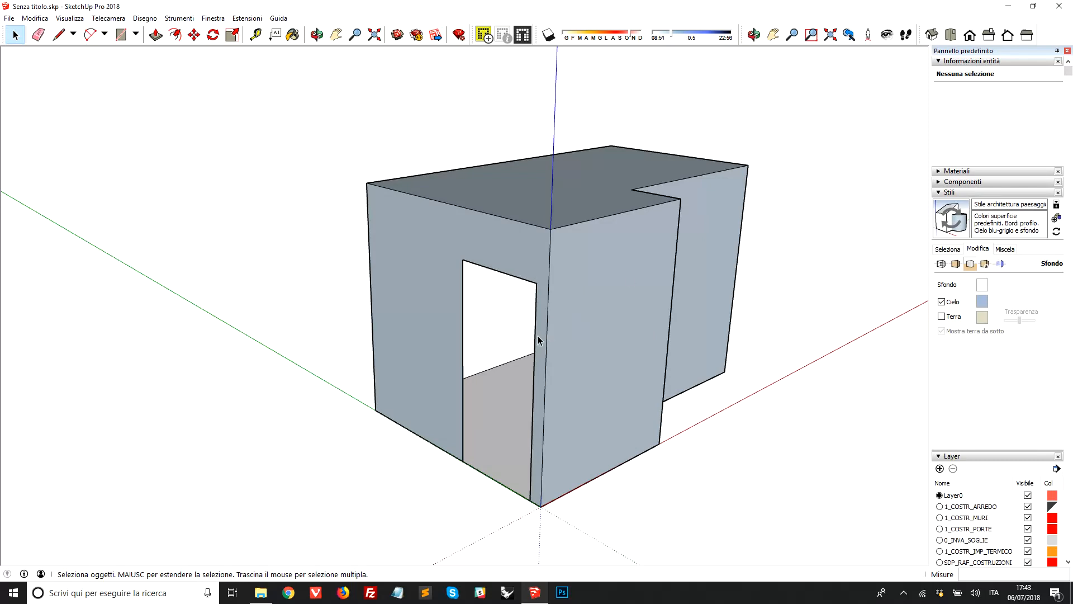
scroll(378, 366, down, 2)
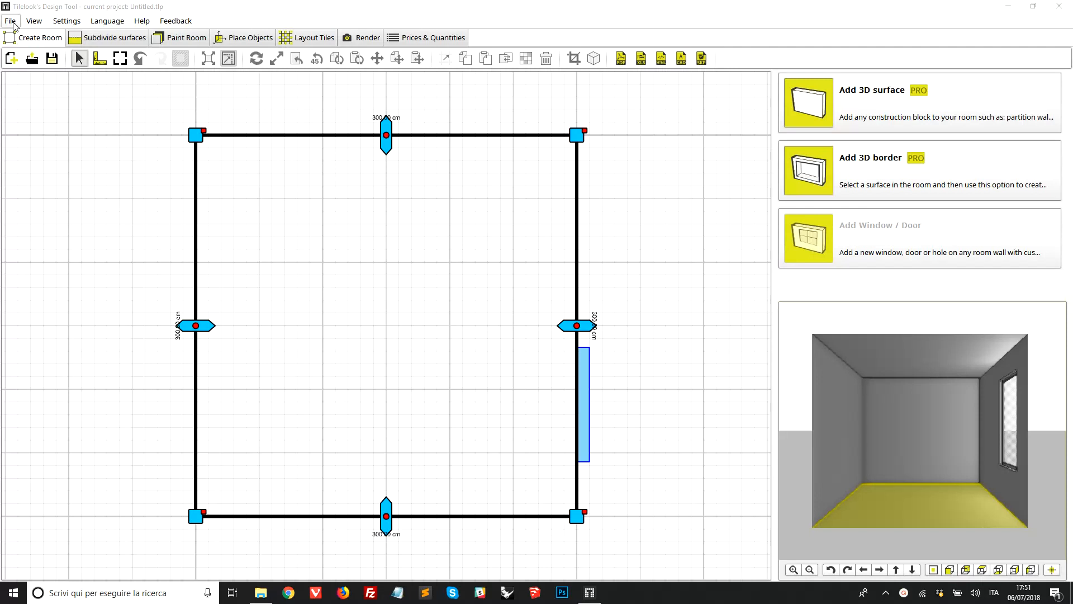
- Via File > Import 3D room, choose Desktop\bathroom.skp and start the import
click(12, 21)
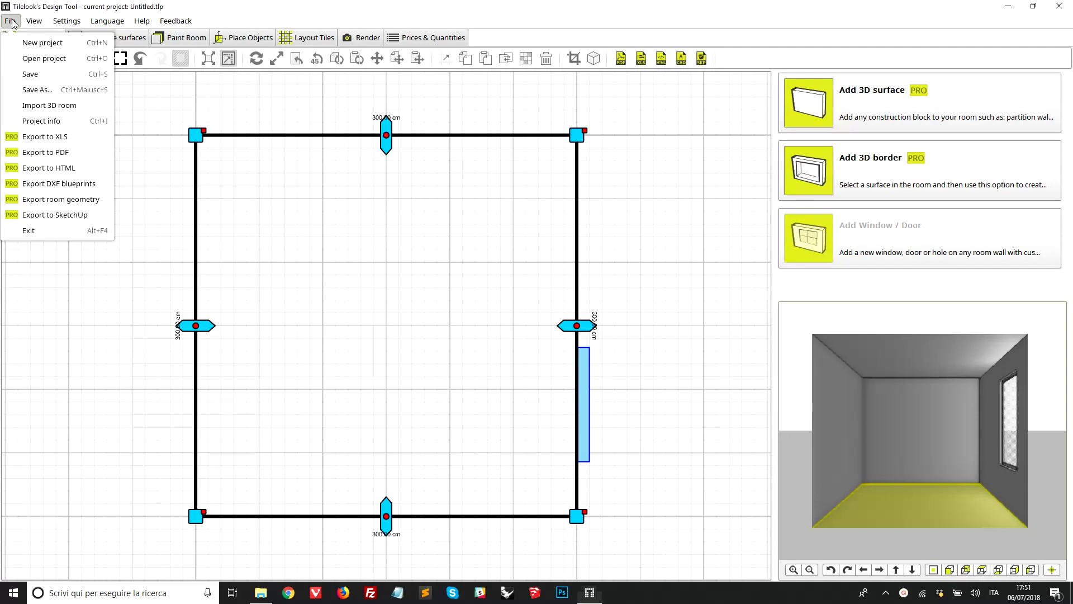
click(25, 107)
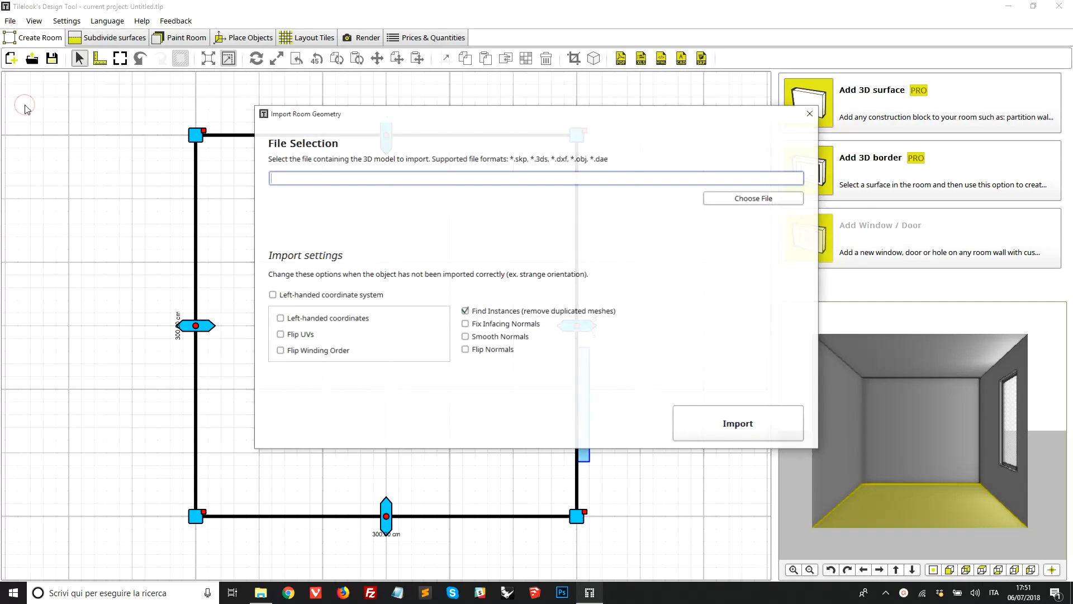
click(716, 204)
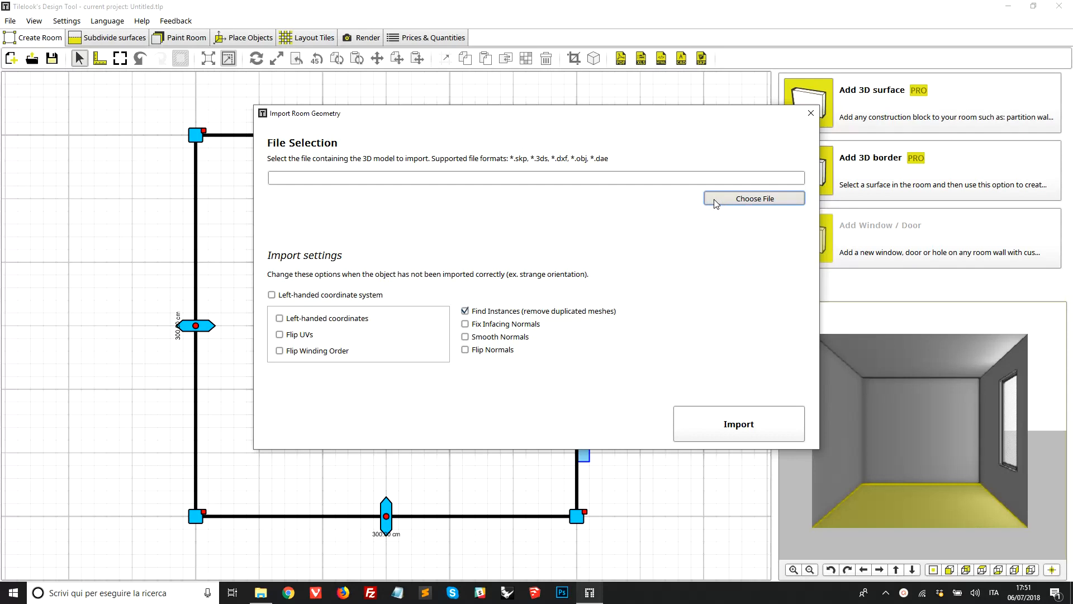
click(703, 192)
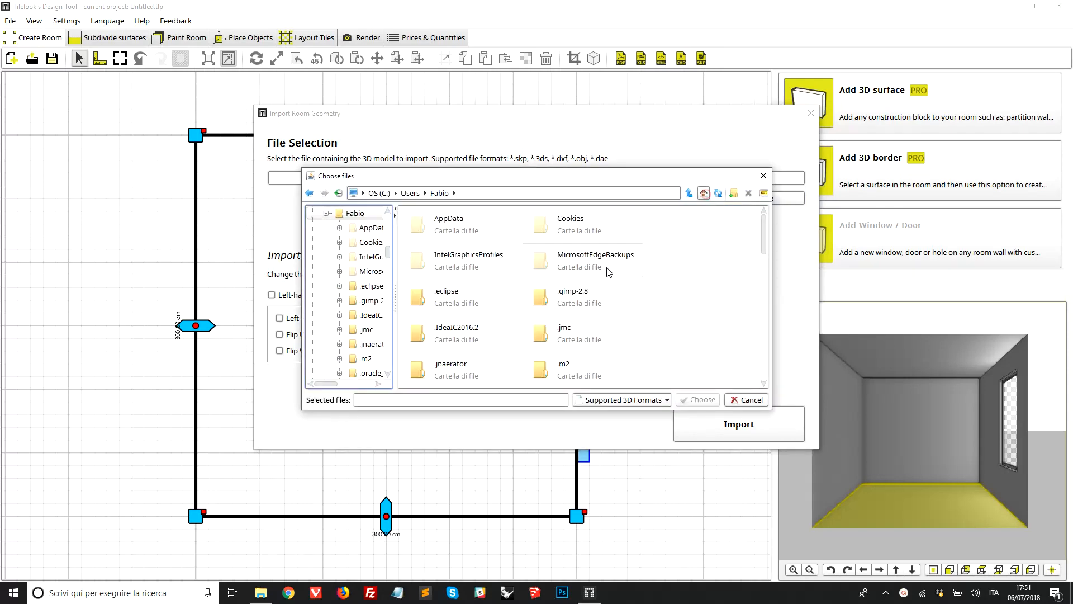
scroll(593, 298, down, 3)
click(566, 234)
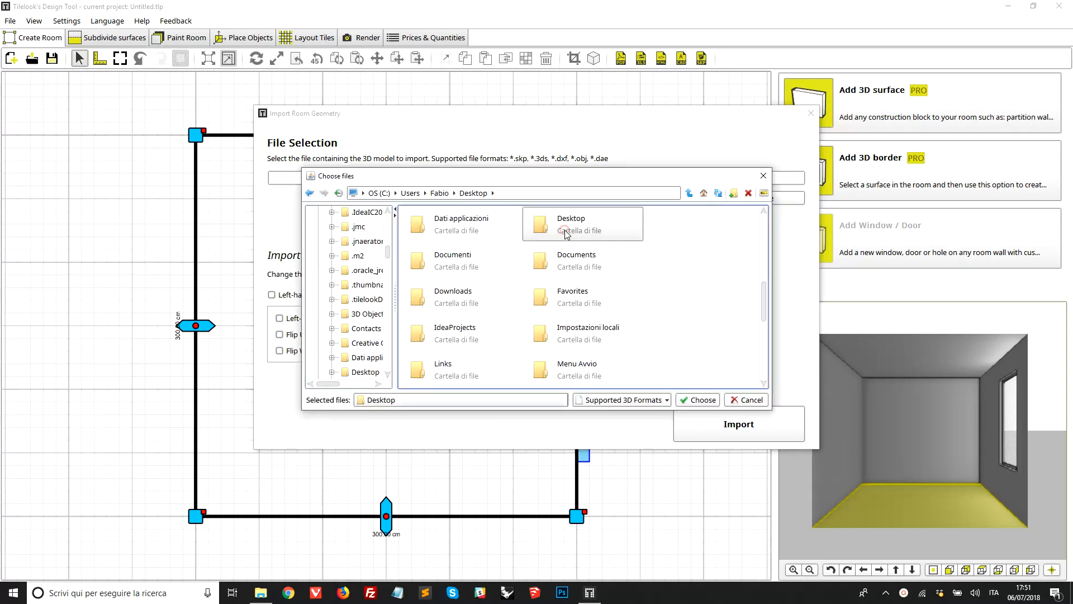
double_click(566, 234)
click(574, 327)
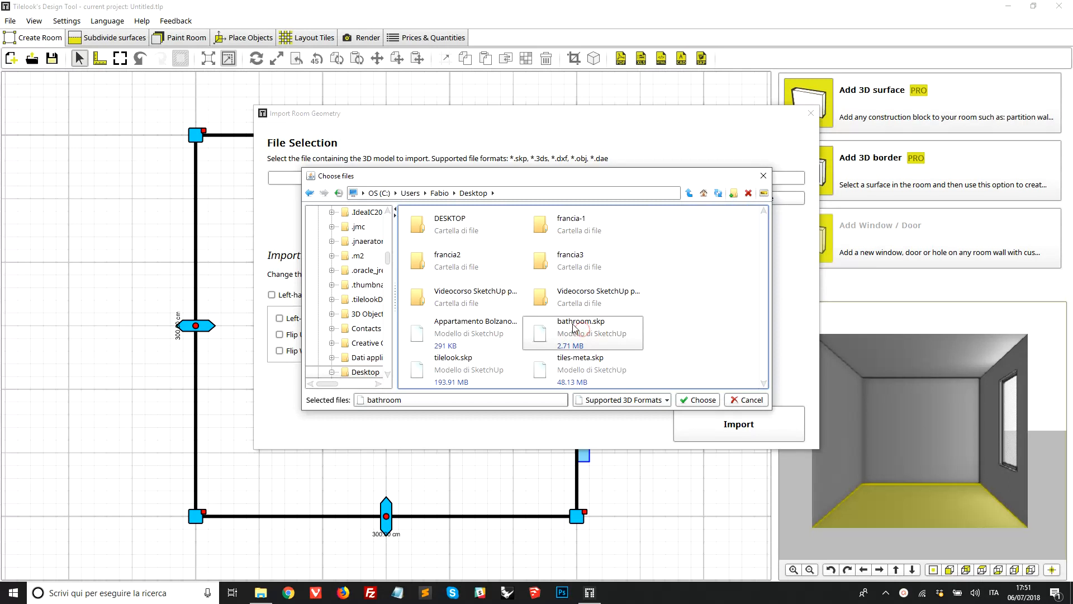
click(702, 399)
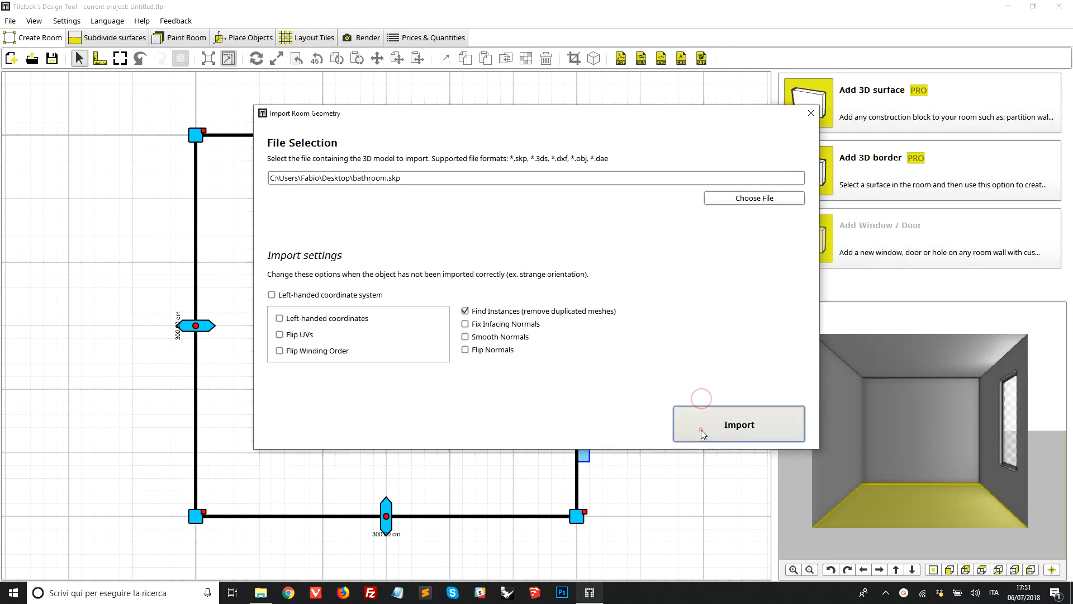
click(703, 434)
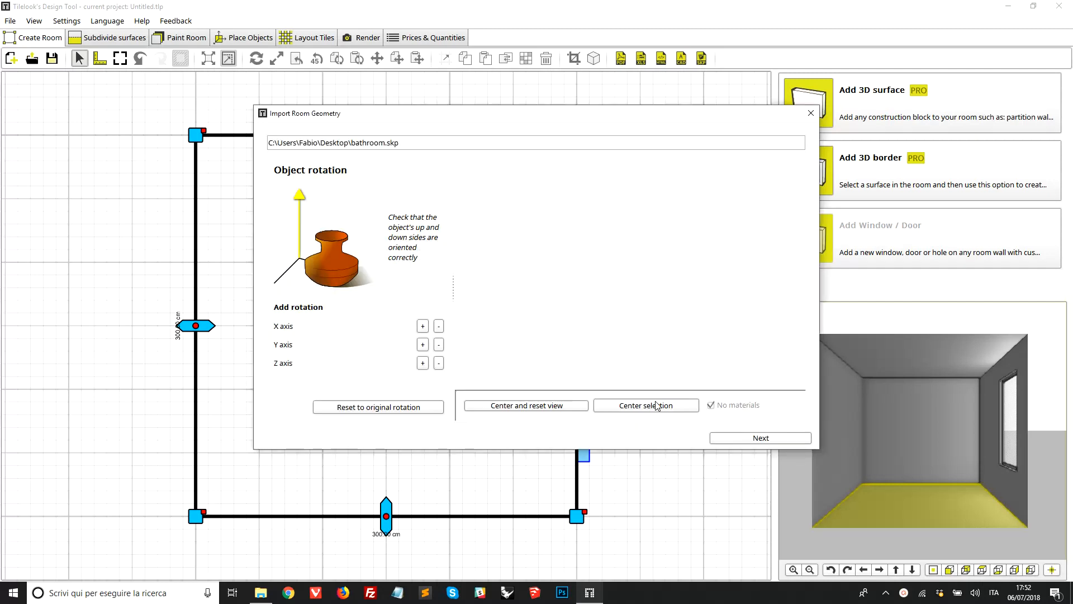
- Accept the object rotation and move on to the Measures step (428 × 270 cm)
click(754, 438)
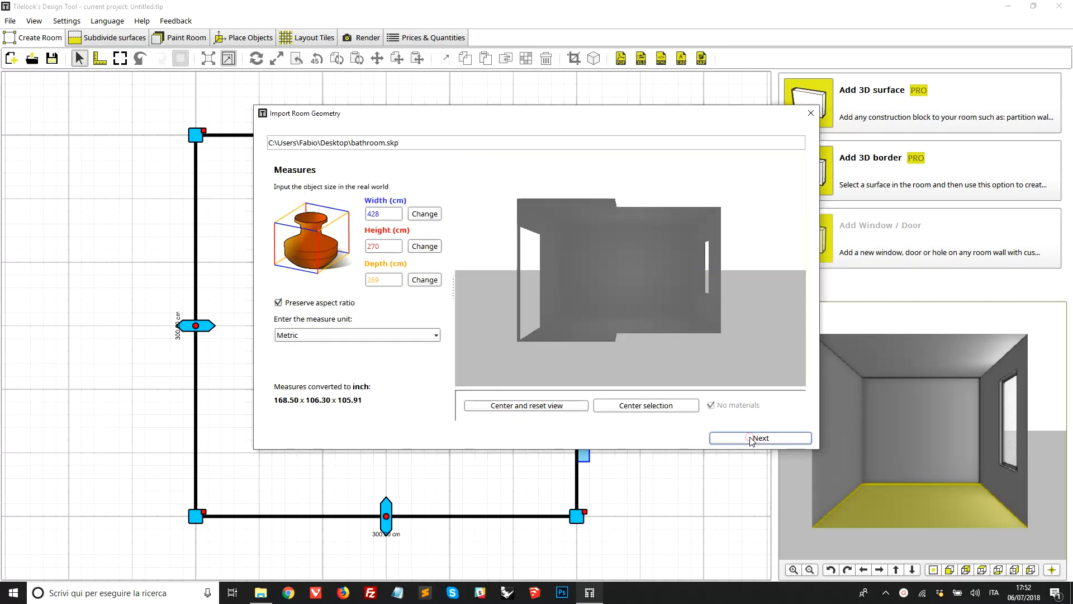
- Finish the import with the shown measurements so the L-shaped bathroom appears in the 3D preview
click(754, 438)
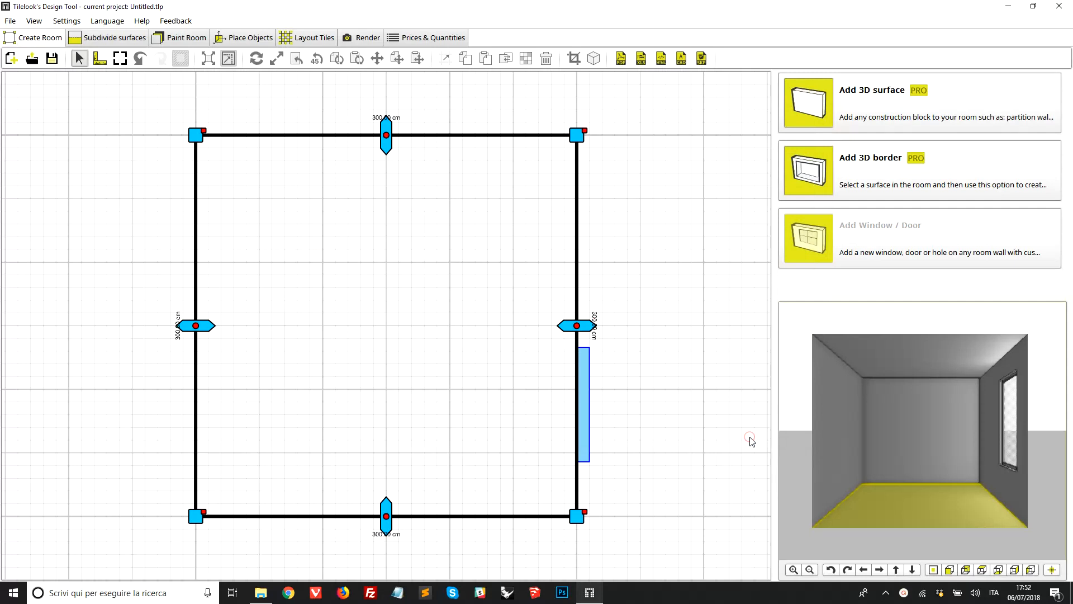
scroll(900, 470, up, 2)
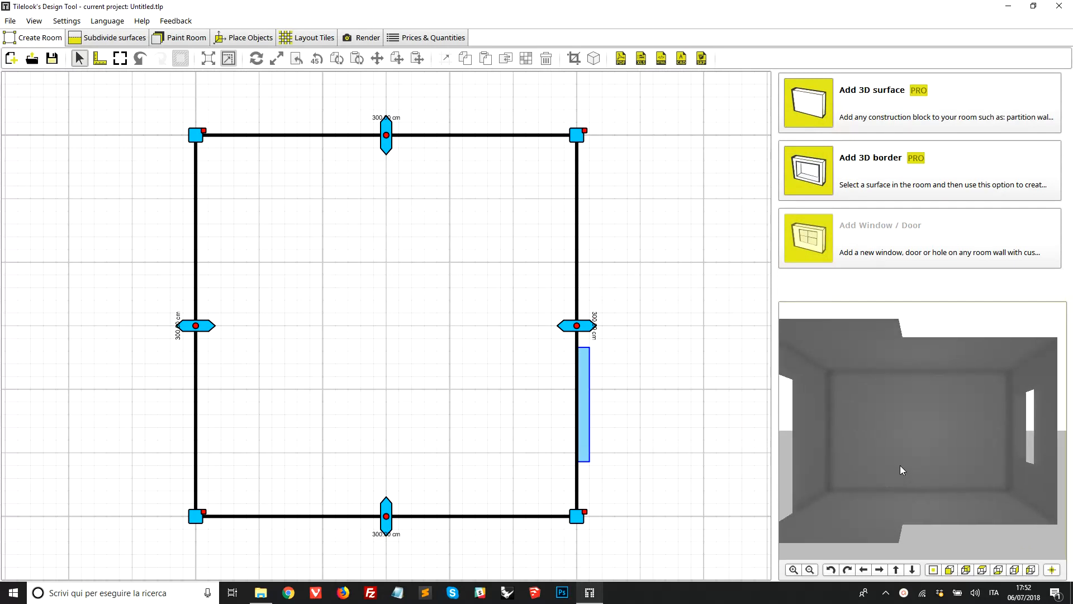
scroll(901, 469, down, 2)
drag(873, 472, 887, 471)
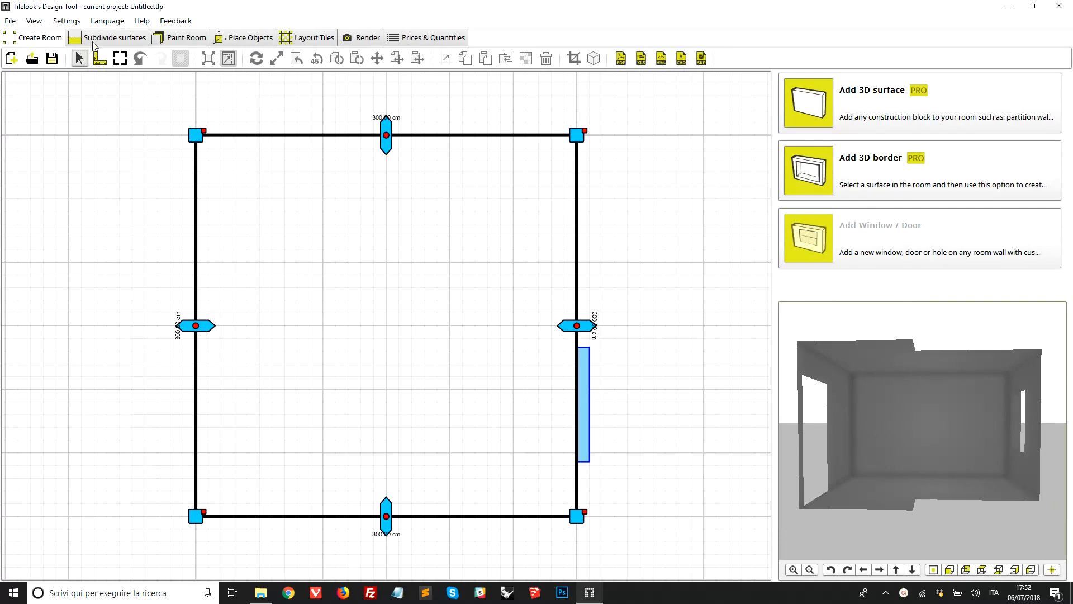
- Cycle through Subdivide surfaces, Paint Room, Place Objects, Layout Tiles and Render to reach Prices & Quantities (total 0.00)
click(95, 44)
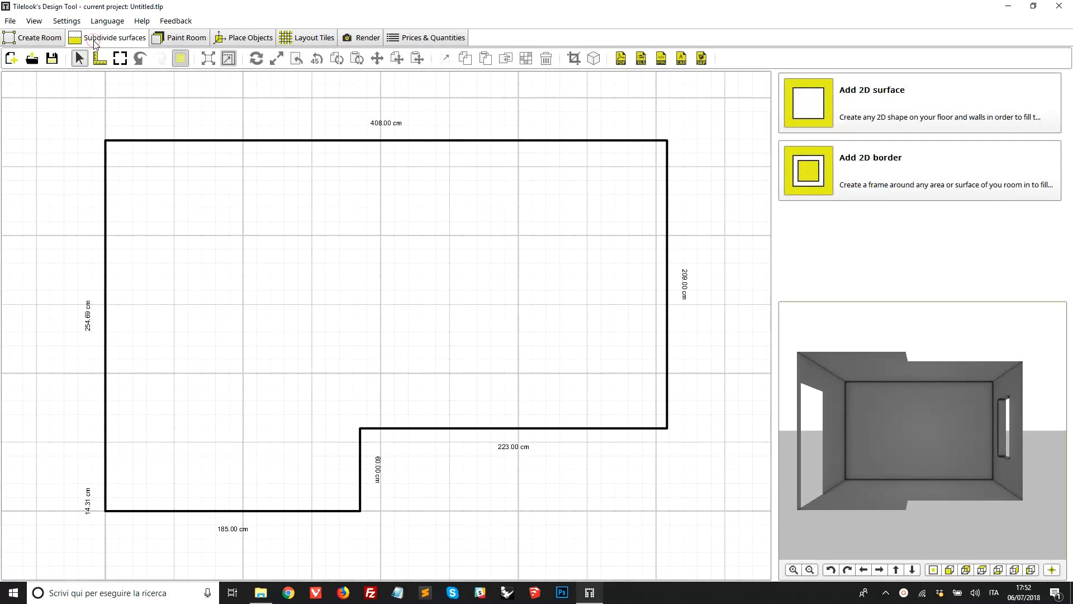
click(188, 42)
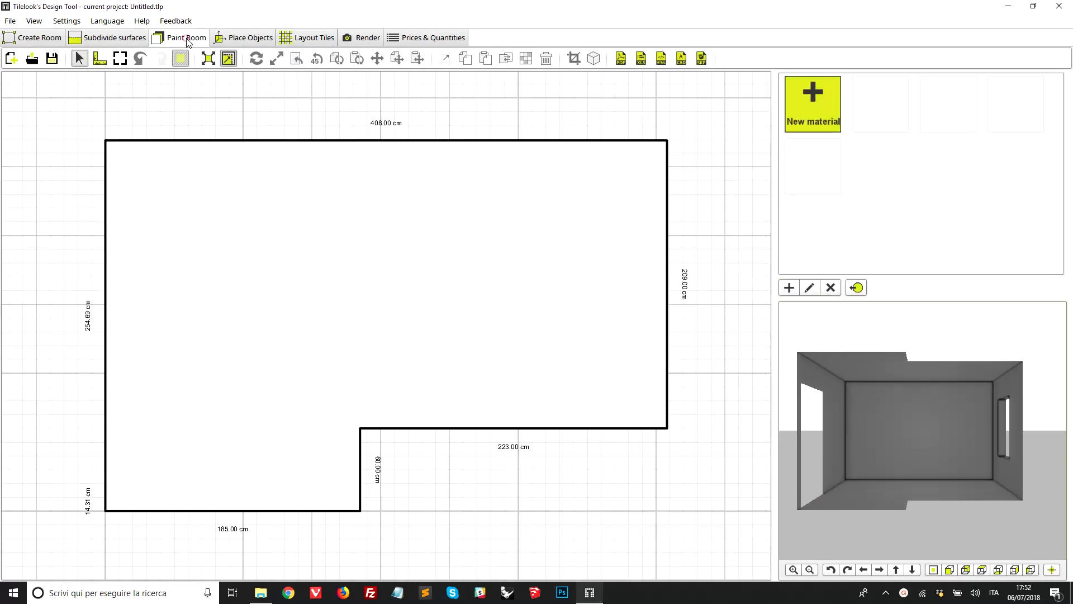
click(249, 43)
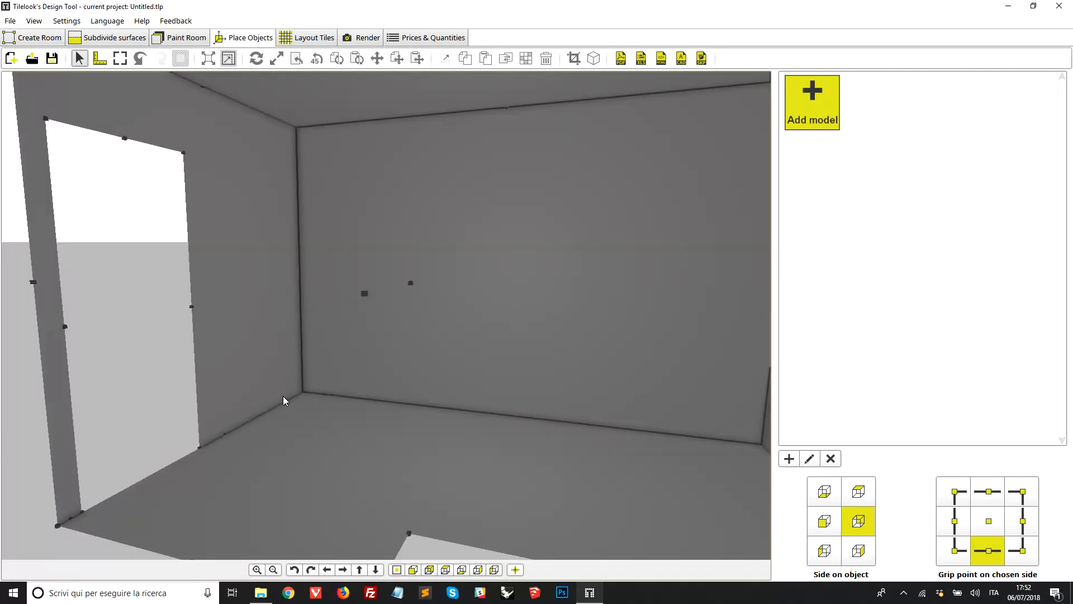
click(301, 42)
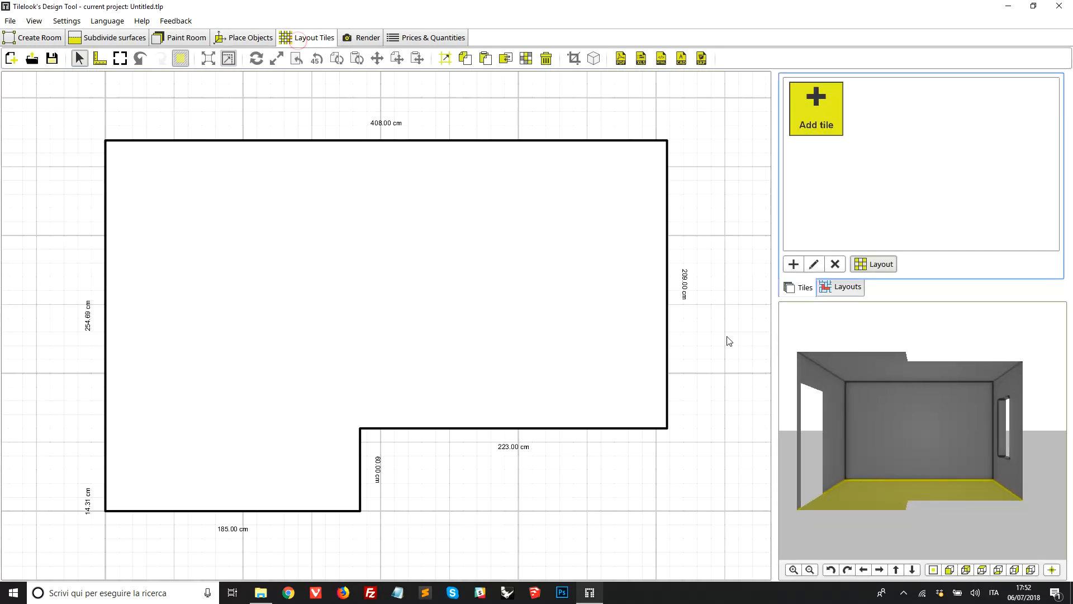
click(360, 40)
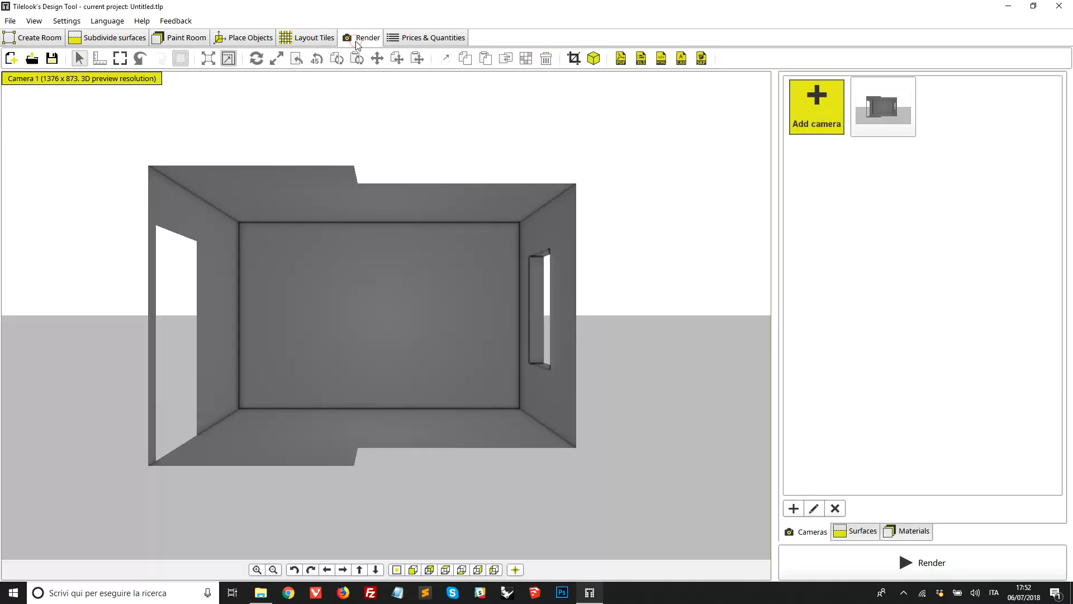
click(410, 40)
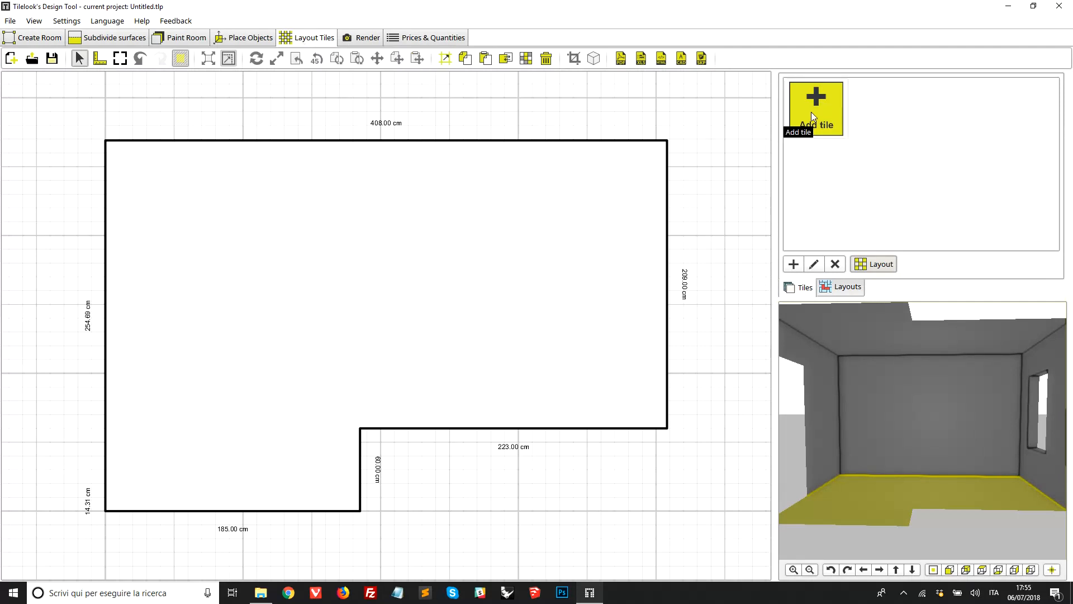
- In the tile catalogue, filter by producer Emilceramica and collection Millelegni and search
click(827, 109)
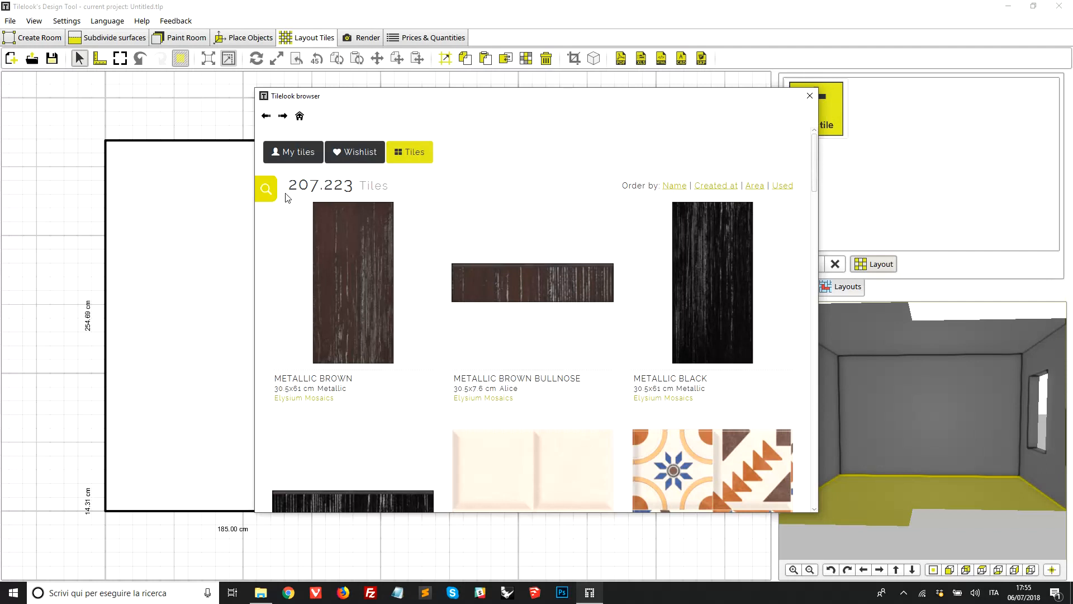
click(267, 190)
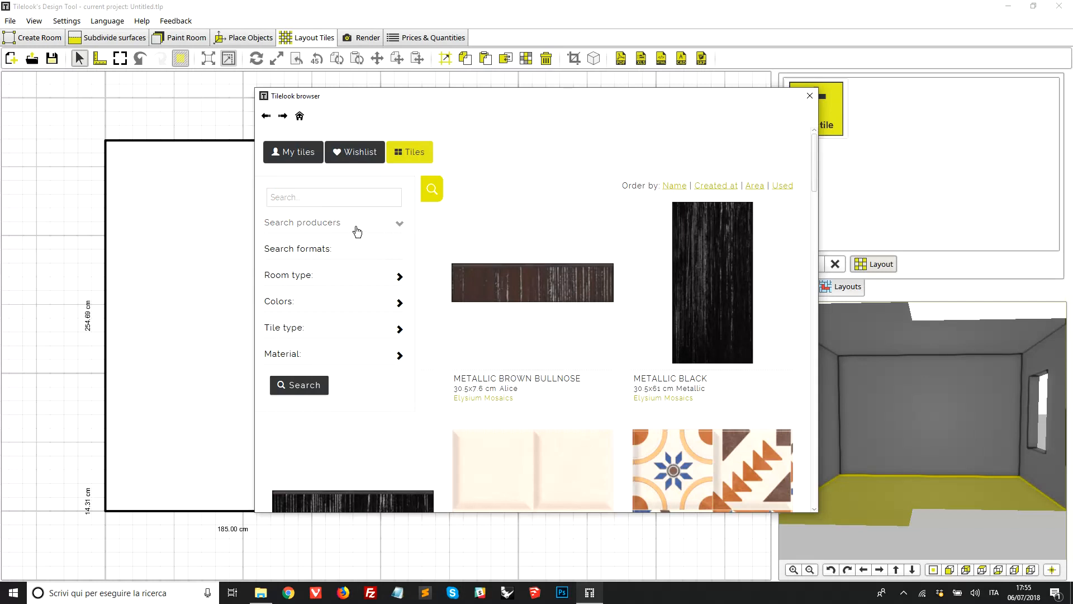
click(356, 229)
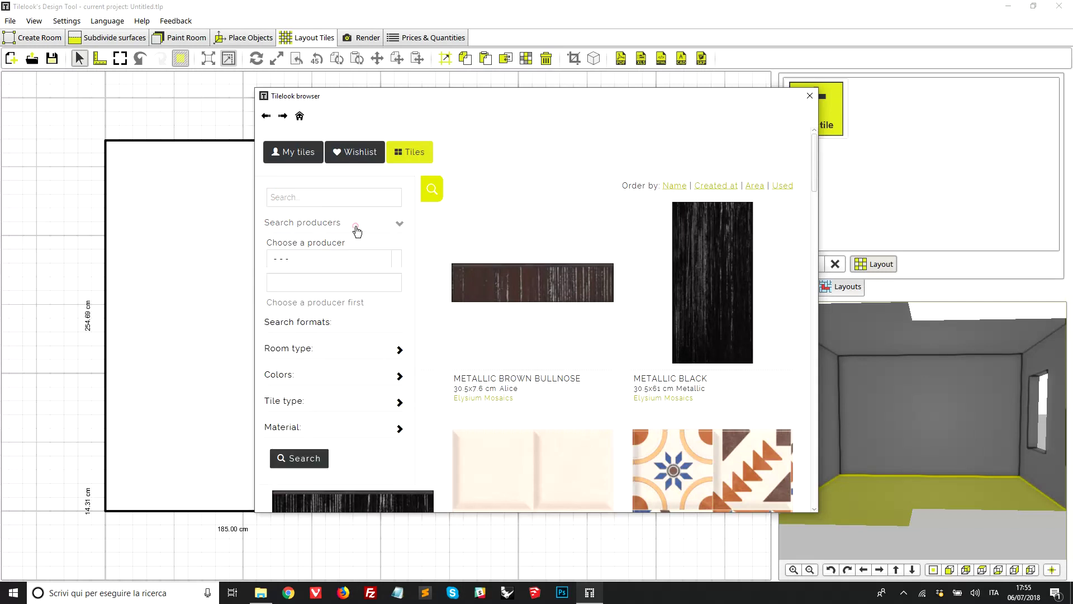
click(318, 267)
text(emi)
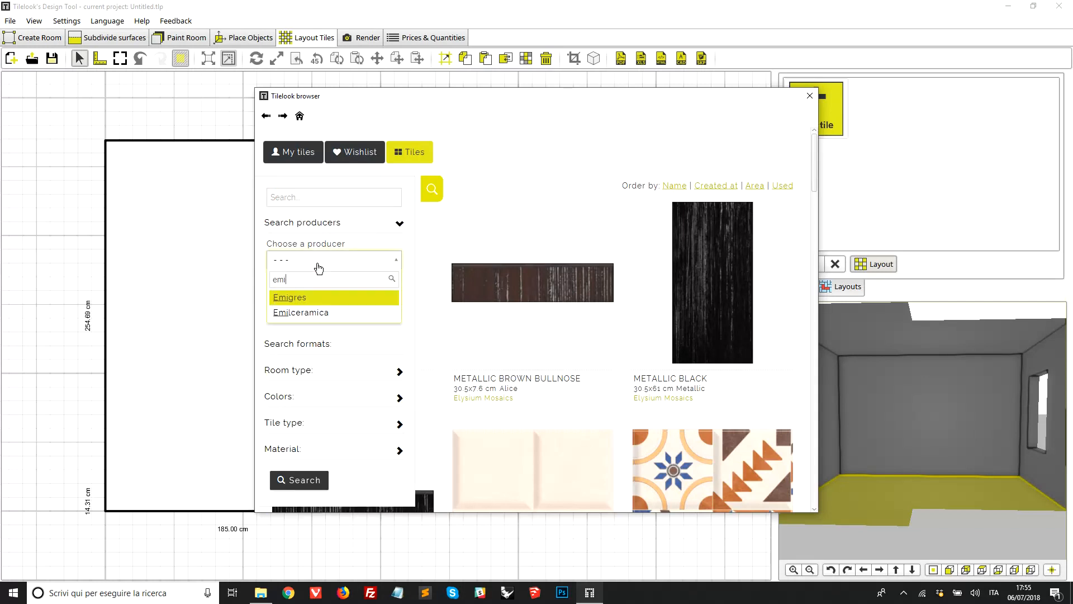
click(325, 312)
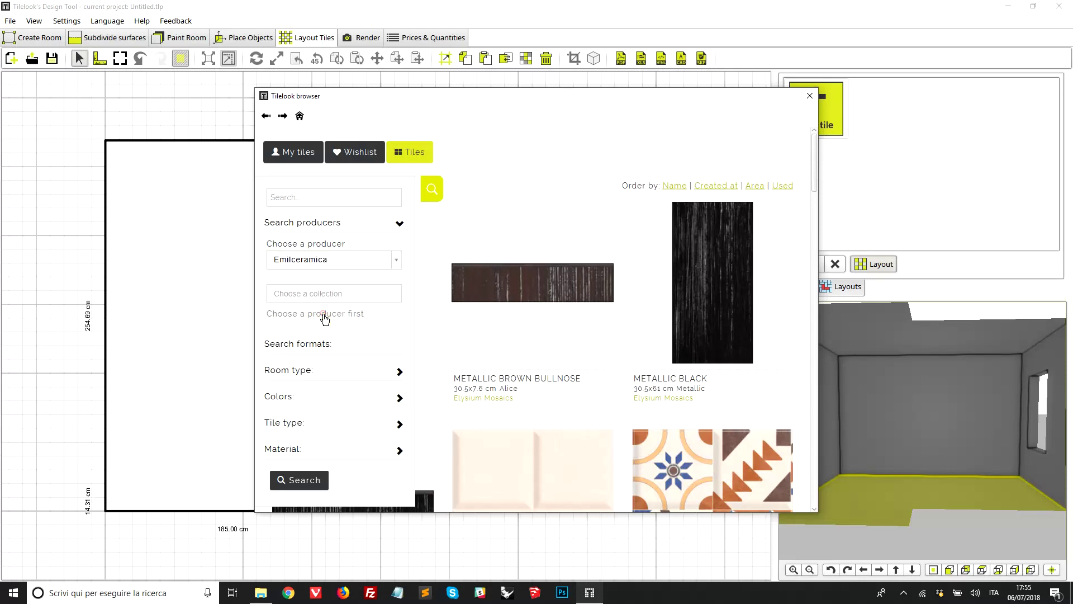
click(357, 295)
scroll(354, 352, down, 1)
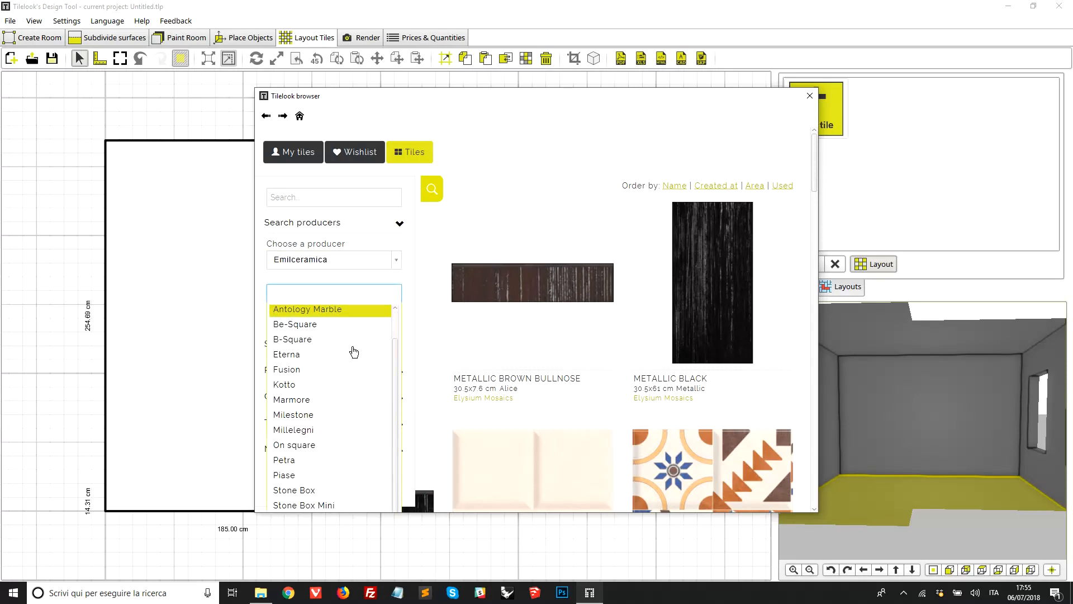
click(311, 432)
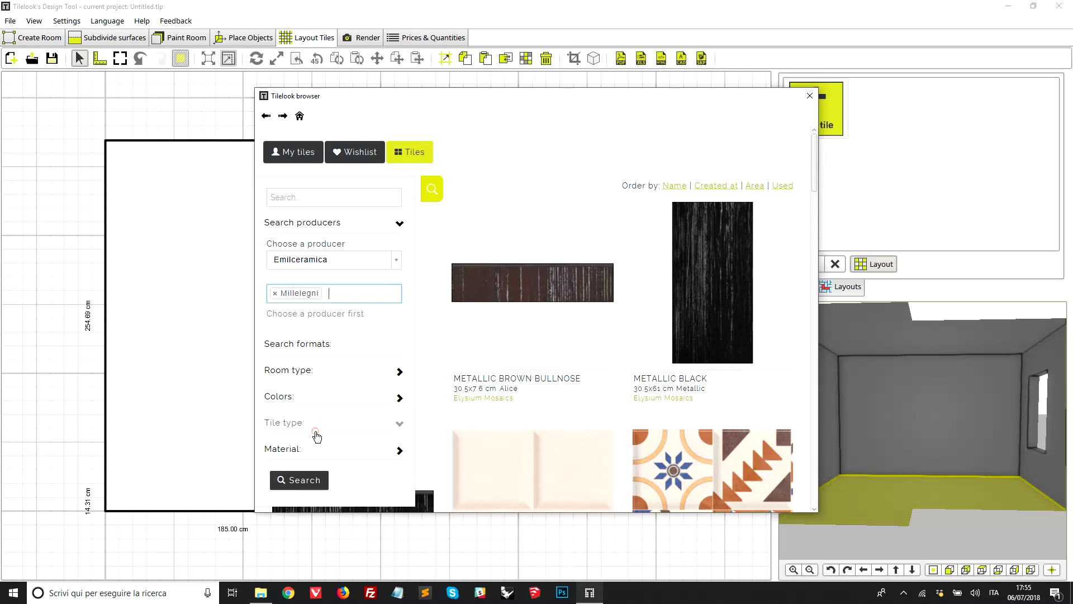
click(316, 490)
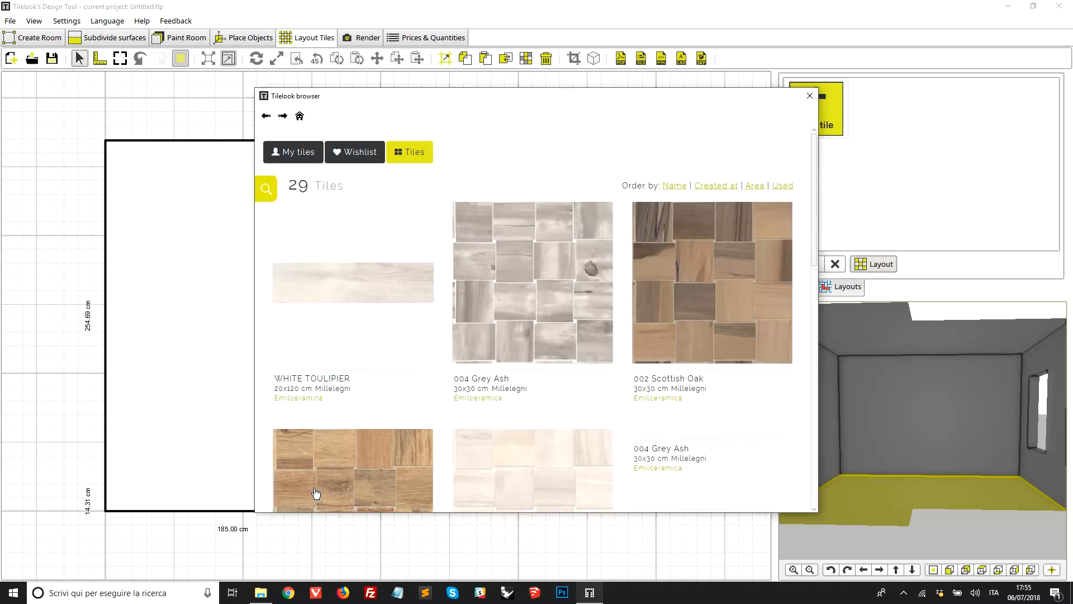
scroll(419, 394, down, 2)
scroll(443, 390, down, 2)
scroll(444, 390, down, 3)
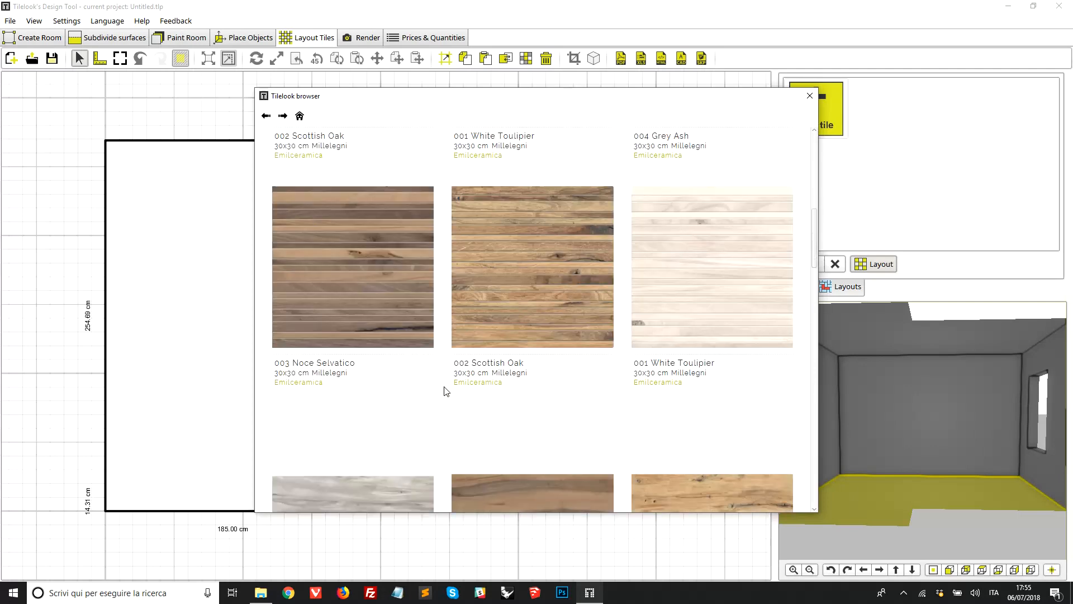
scroll(443, 389, down, 3)
scroll(443, 390, down, 2)
scroll(442, 390, down, 2)
scroll(442, 390, down, 3)
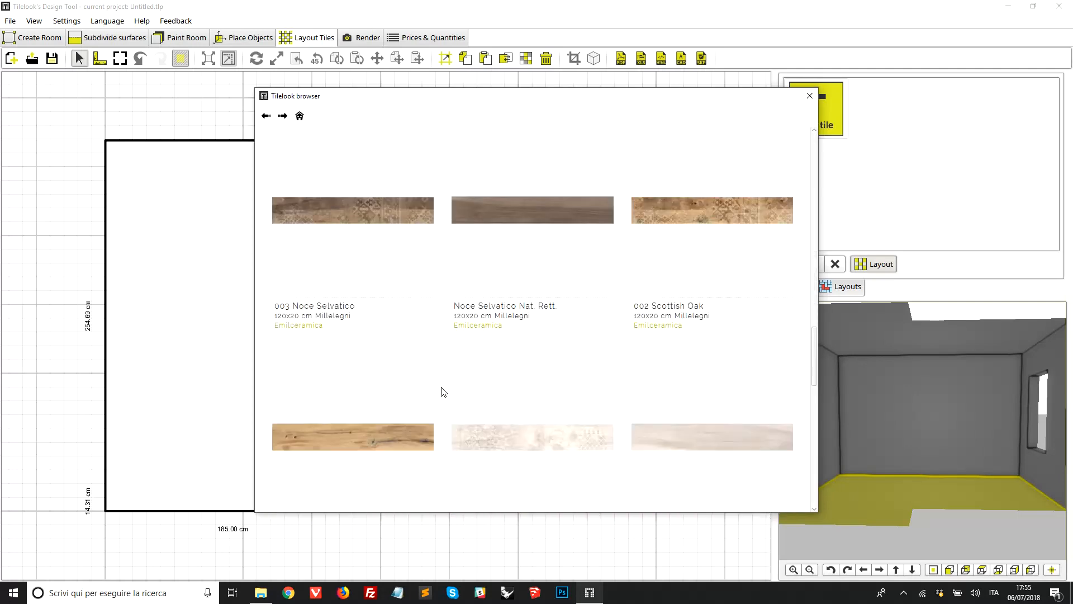
- Download the Scottish Oak wood-effect tile into the project's tile list and close the catalogue
click(365, 400)
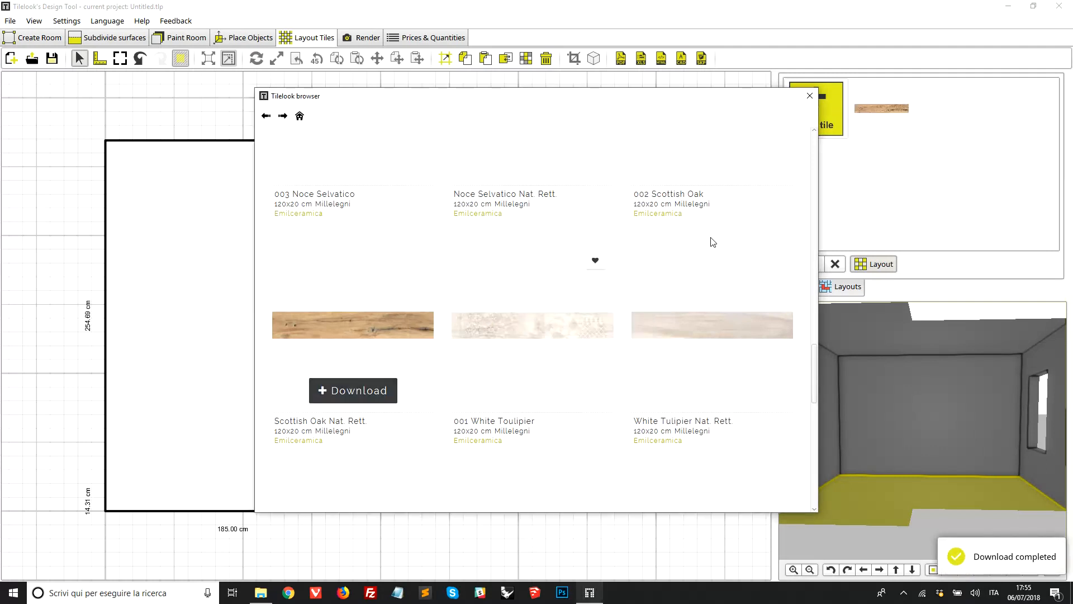
click(809, 95)
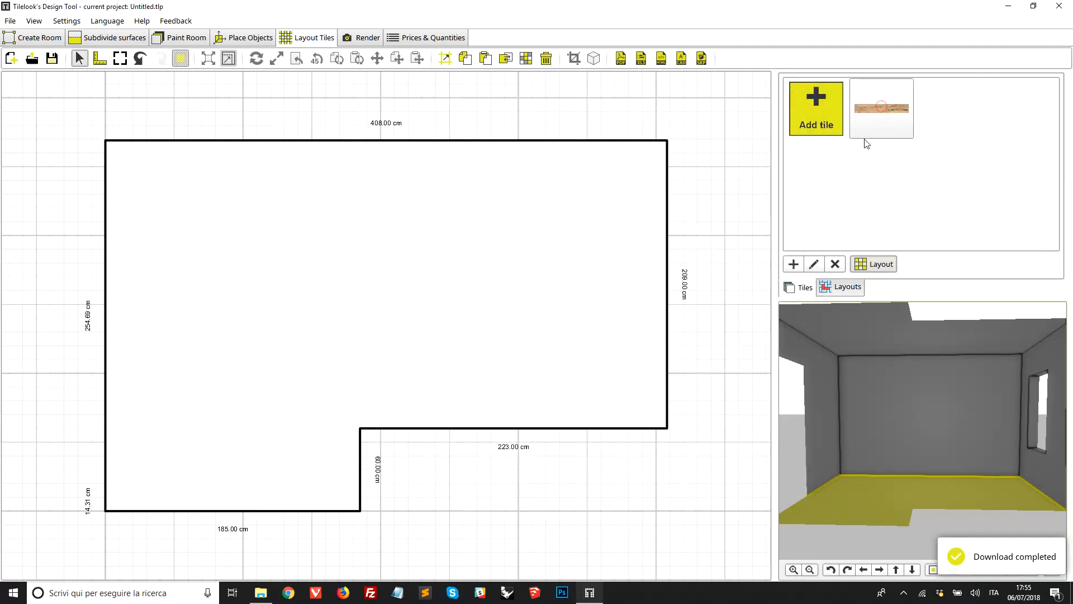
- Select the floor surface in the 3D view and lay the wood tile across the L-shaped floor plan
click(903, 384)
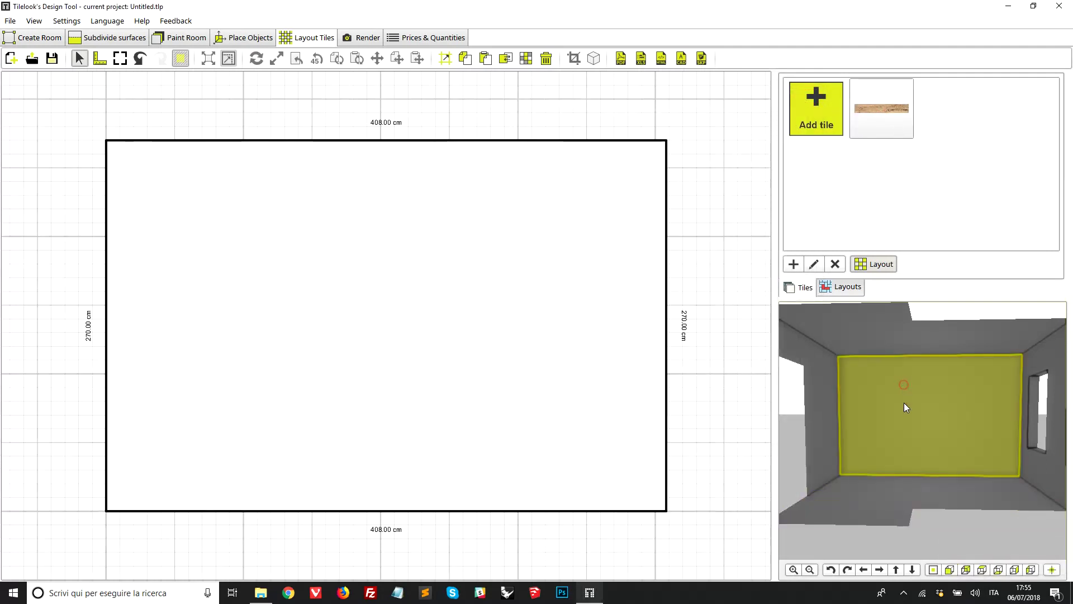
click(886, 497)
click(1044, 472)
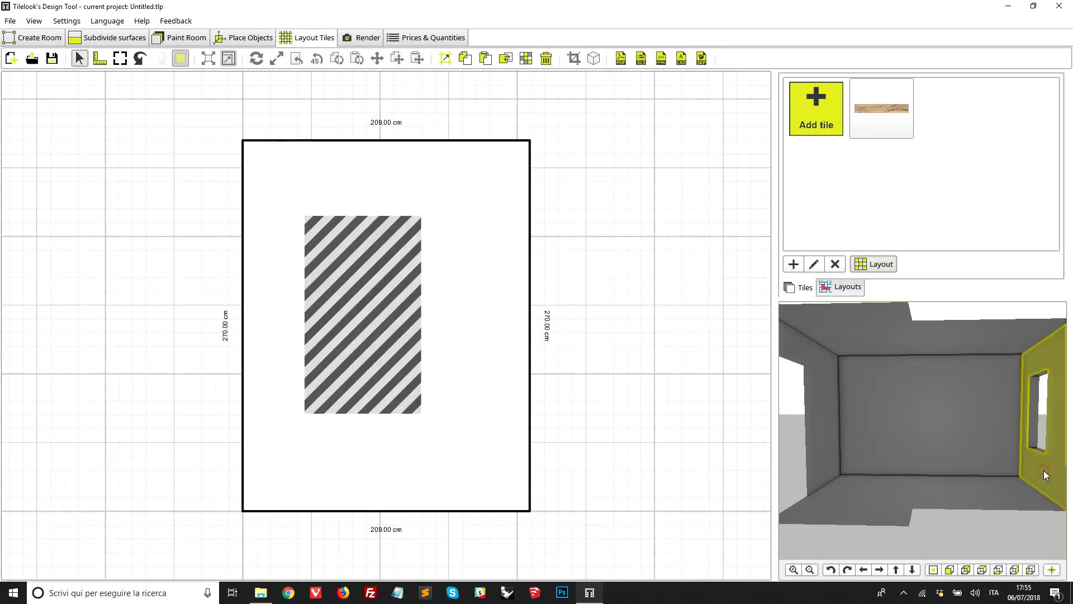
click(966, 486)
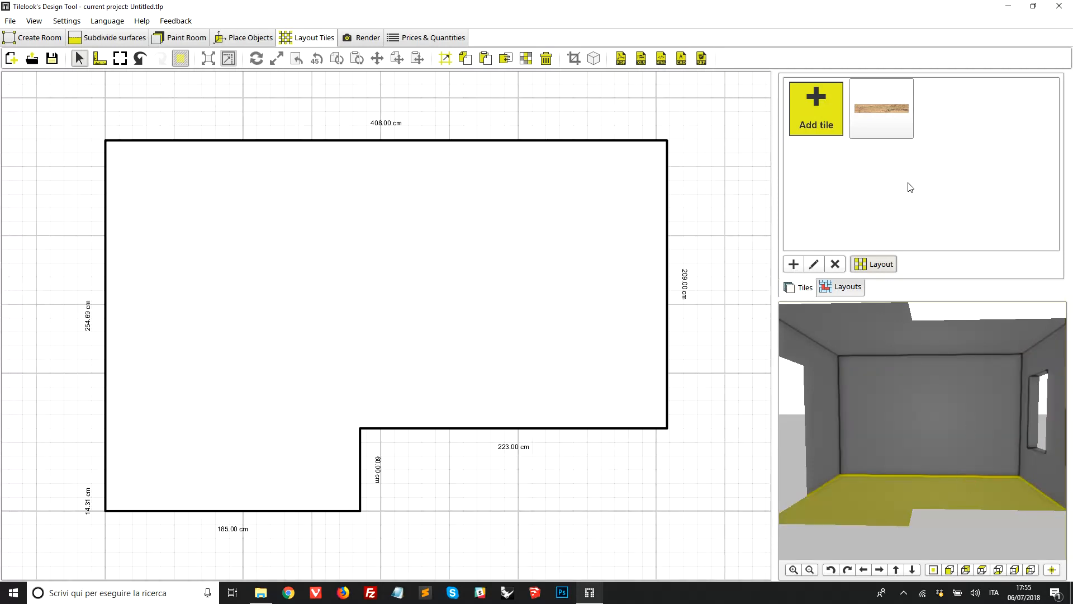
drag(885, 115, 372, 281)
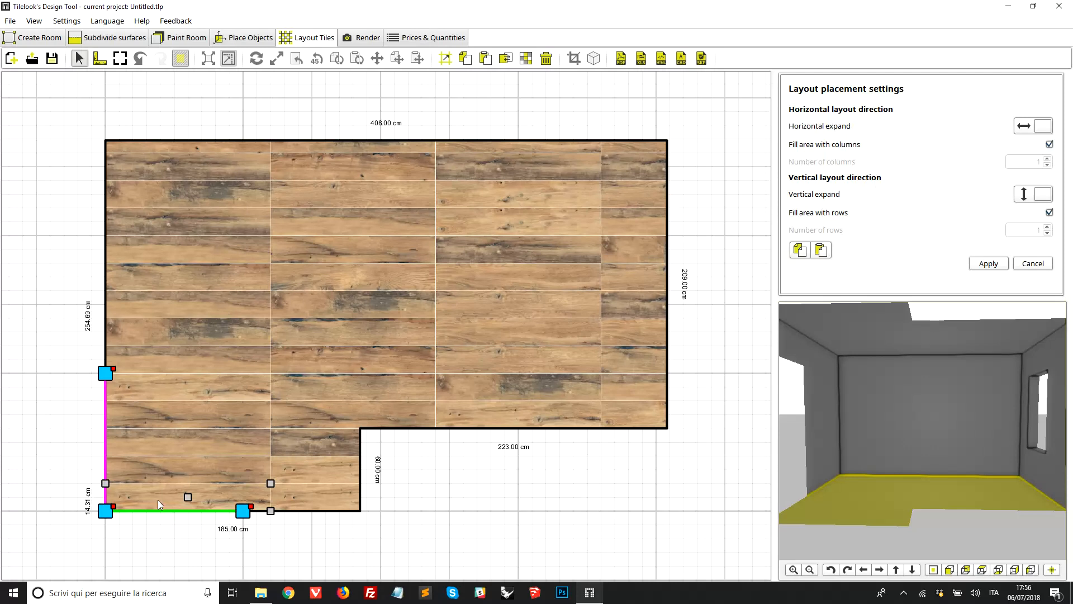
- Adjust the layout origin and rotate the floor planks 45° counterclockwise for a diagonal lay
mouse_move(103, 513)
mouse_down()
mouse_move(360, 432)
mouse_move(361, 514)
mouse_move(105, 318)
mouse_move(105, 511)
mouse_up()
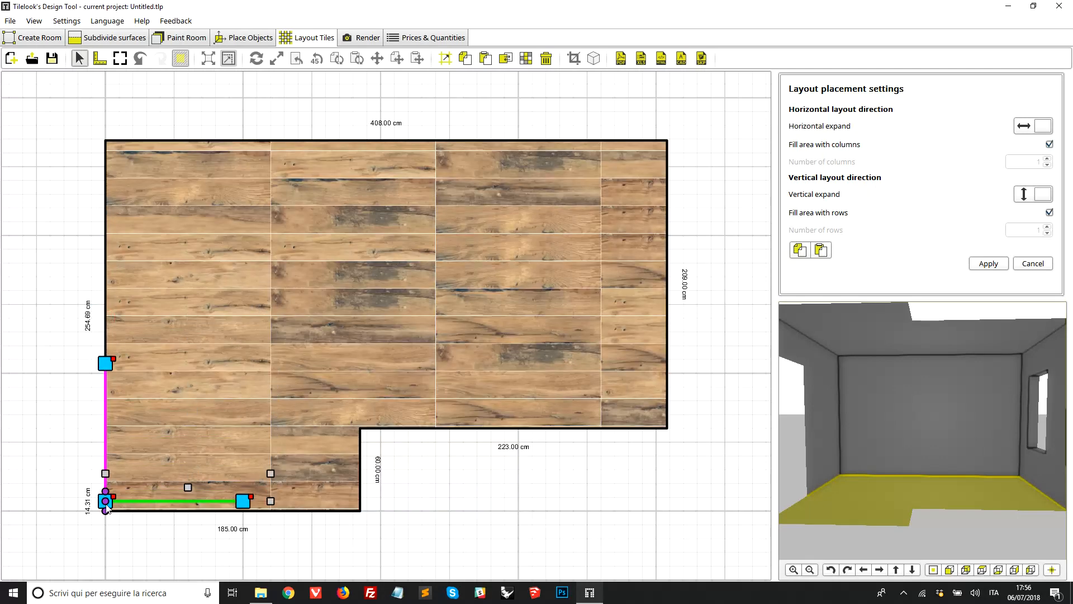
mouse_move(243, 511)
mouse_down()
mouse_move(210, 423)
mouse_move(137, 363)
mouse_move(106, 314)
mouse_move(359, 511)
mouse_up()
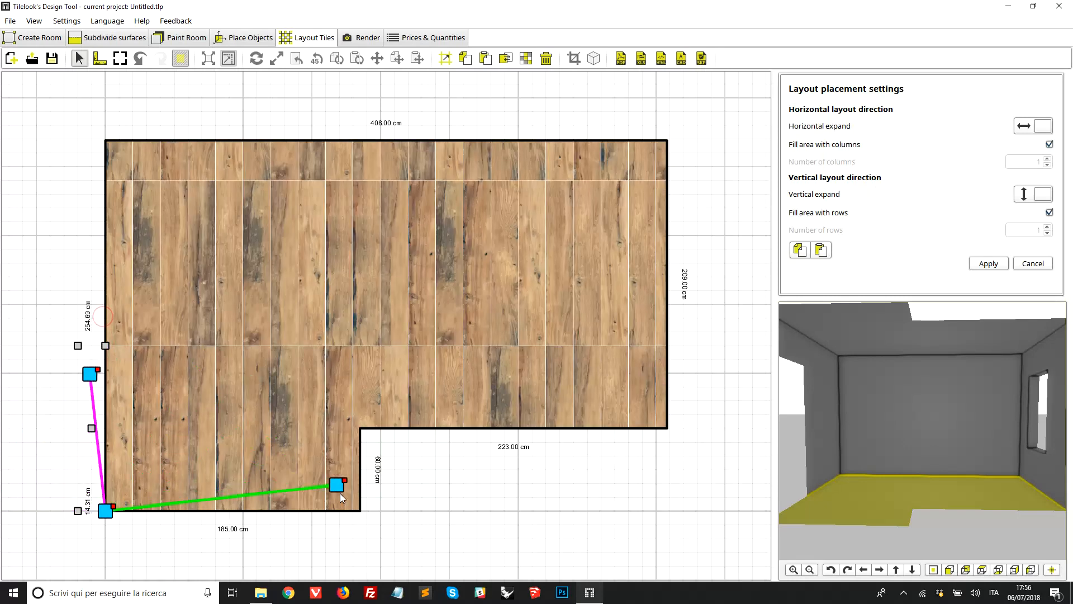
right_click(115, 510)
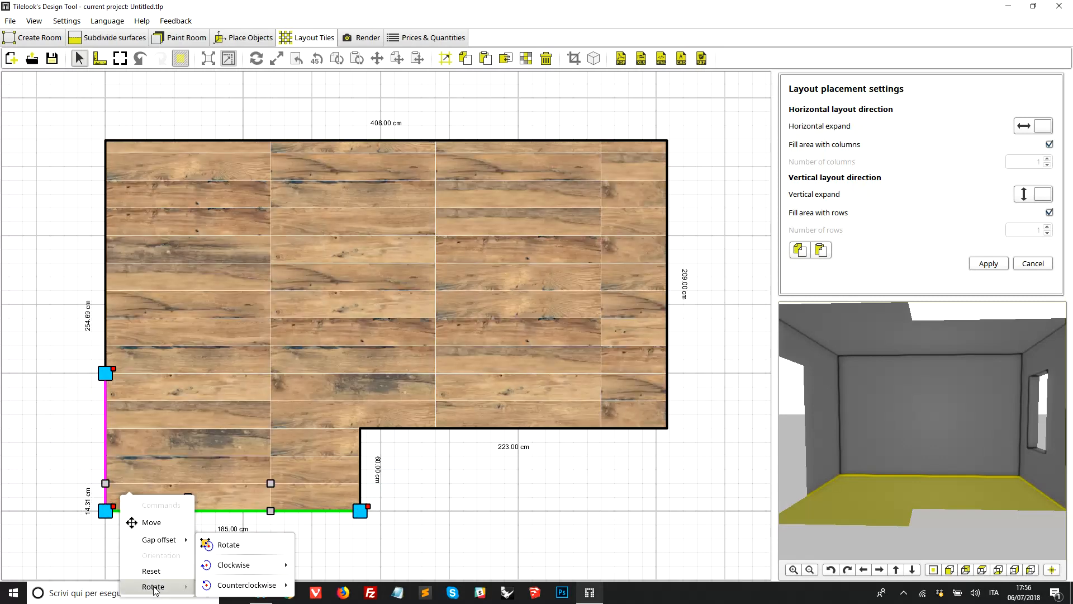
mouse_move(154, 587)
mouse_move(246, 585)
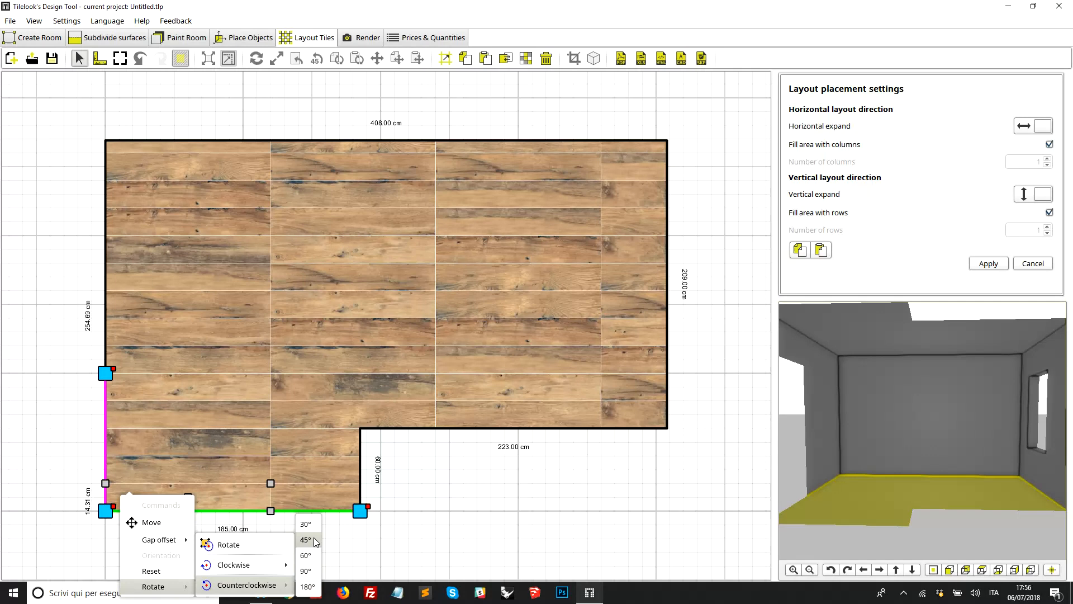
click(307, 539)
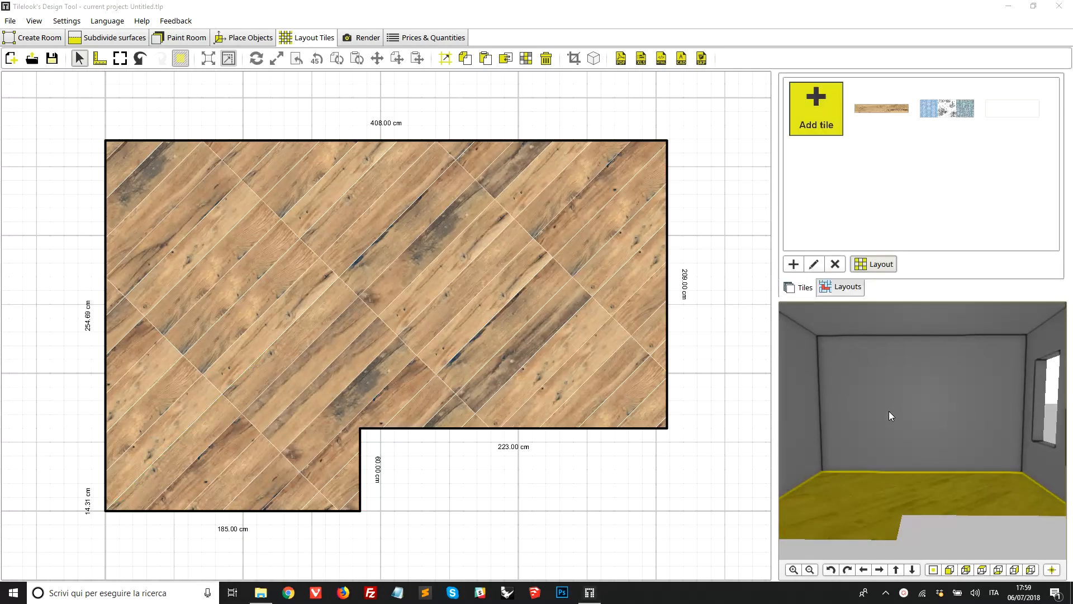
- Lay the blue patterned tile onto the back wall
click(887, 412)
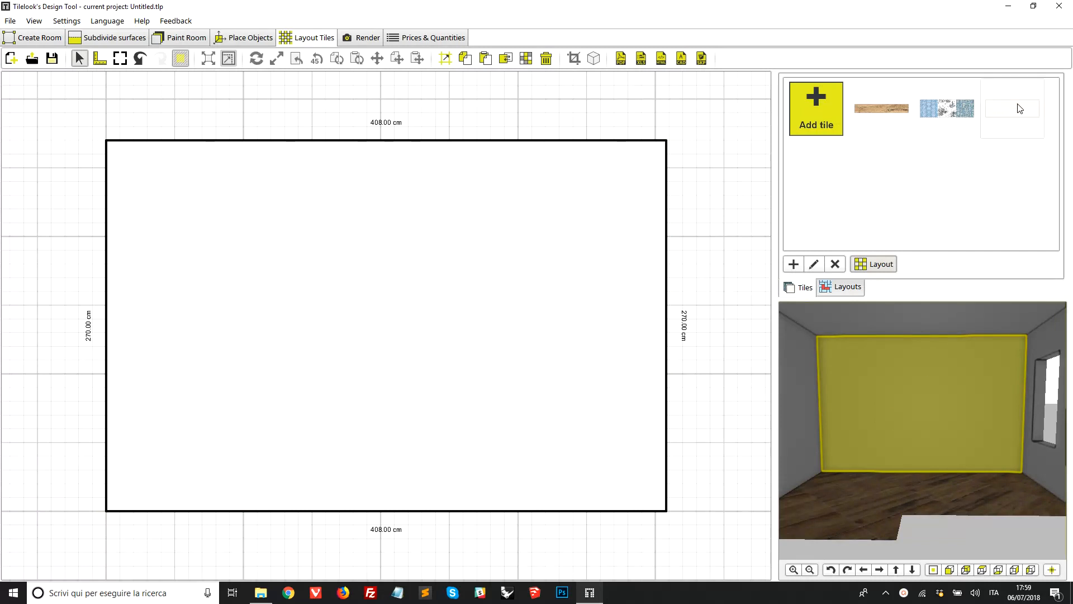
drag(1017, 104, 558, 271)
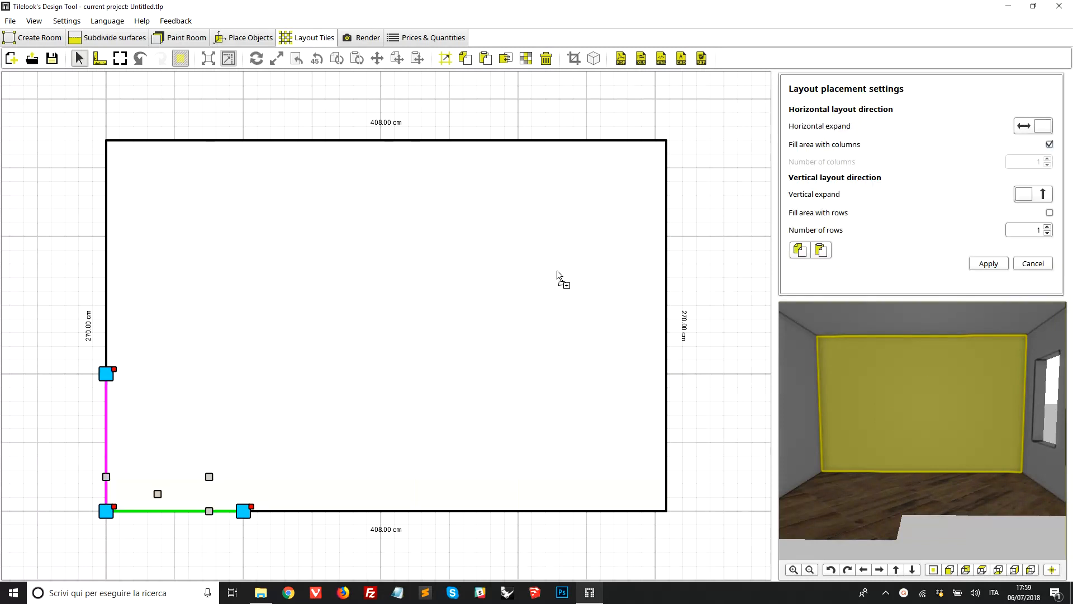
- Set the placement to more rows and a fixed six columns, then apply the band layout
click(1047, 226)
click(1047, 226)
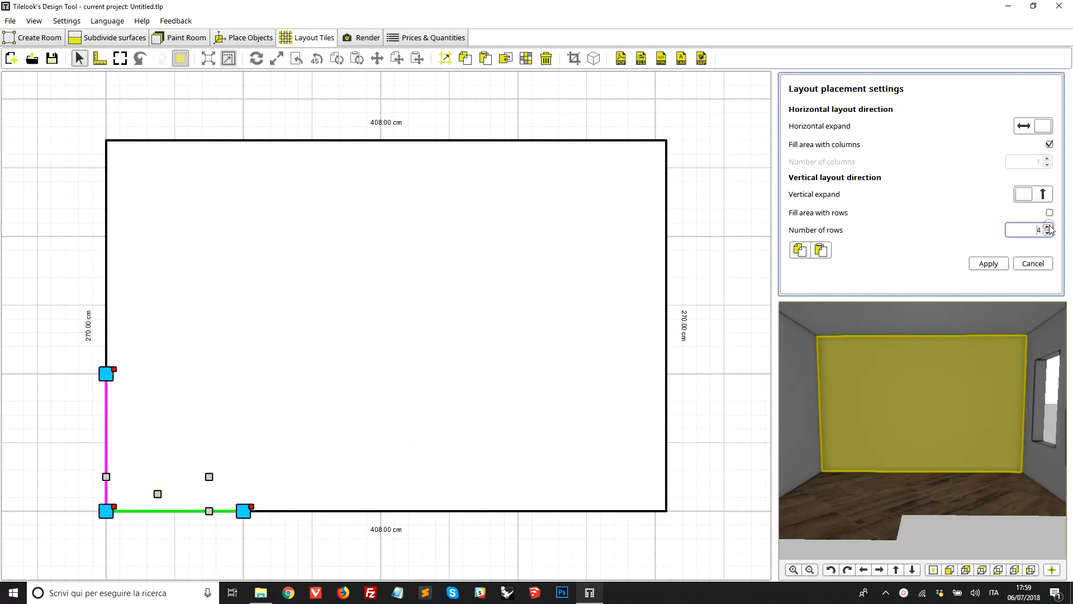
click(1049, 144)
click(1047, 158)
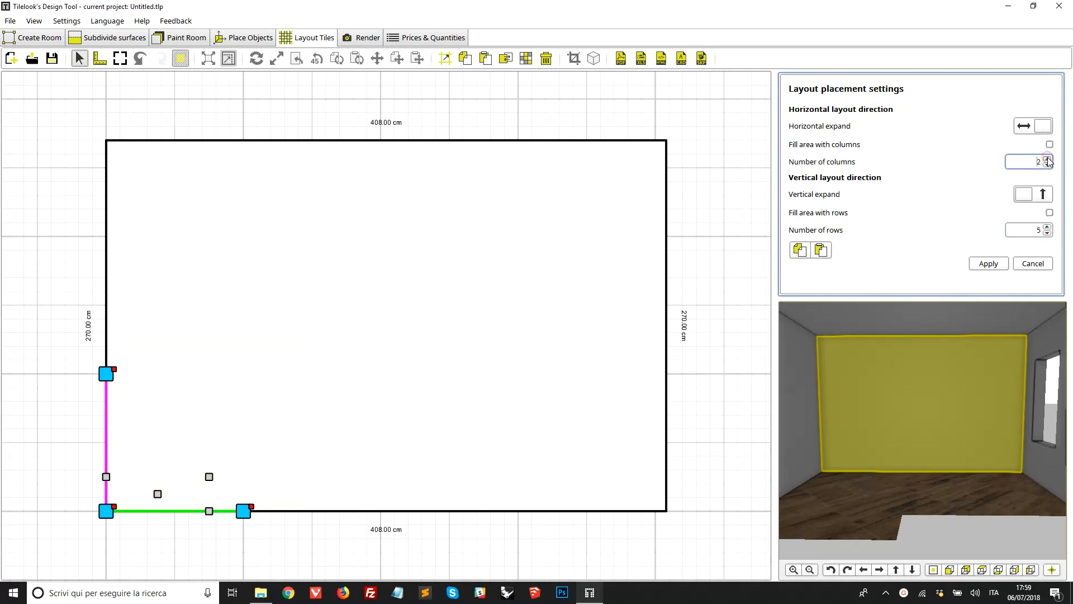
click(1047, 158)
click(1048, 158)
click(988, 263)
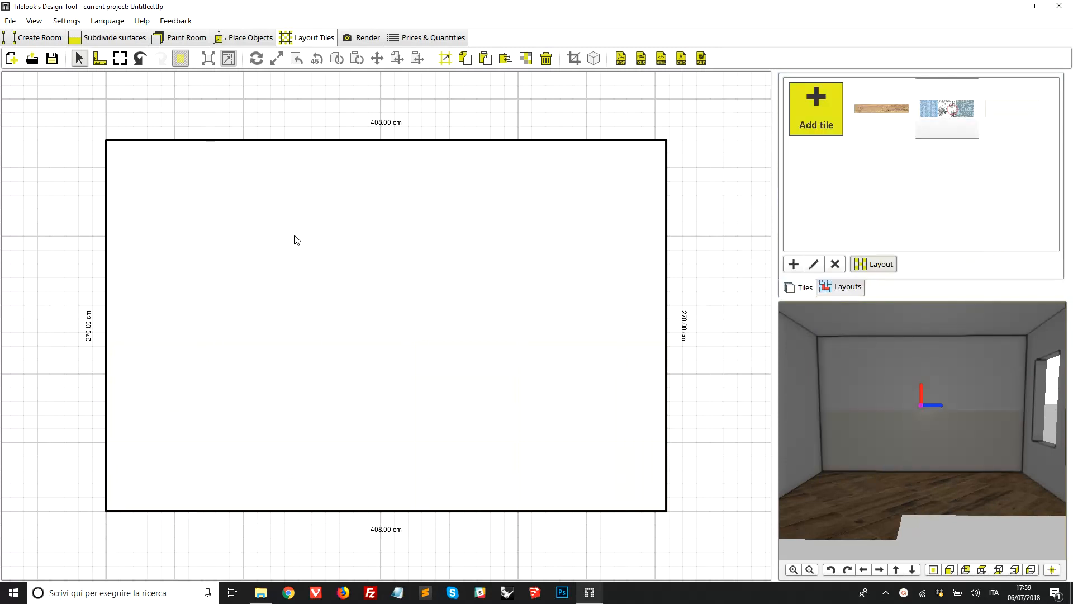
- Raise the tile band higher up the wall, then request removing all tiles from it
drag(106, 512, 108, 343)
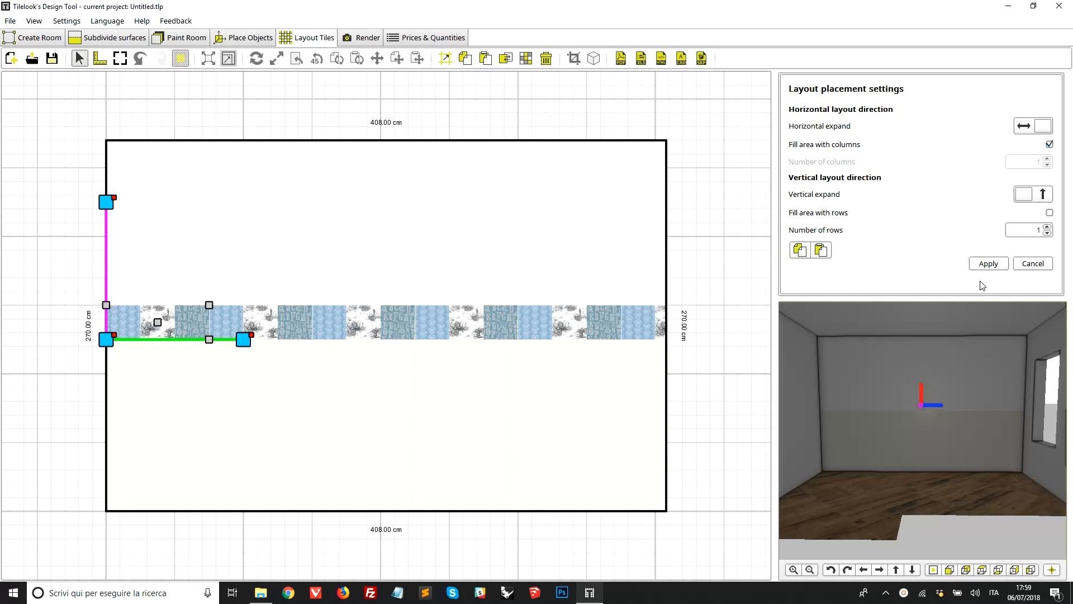
click(988, 263)
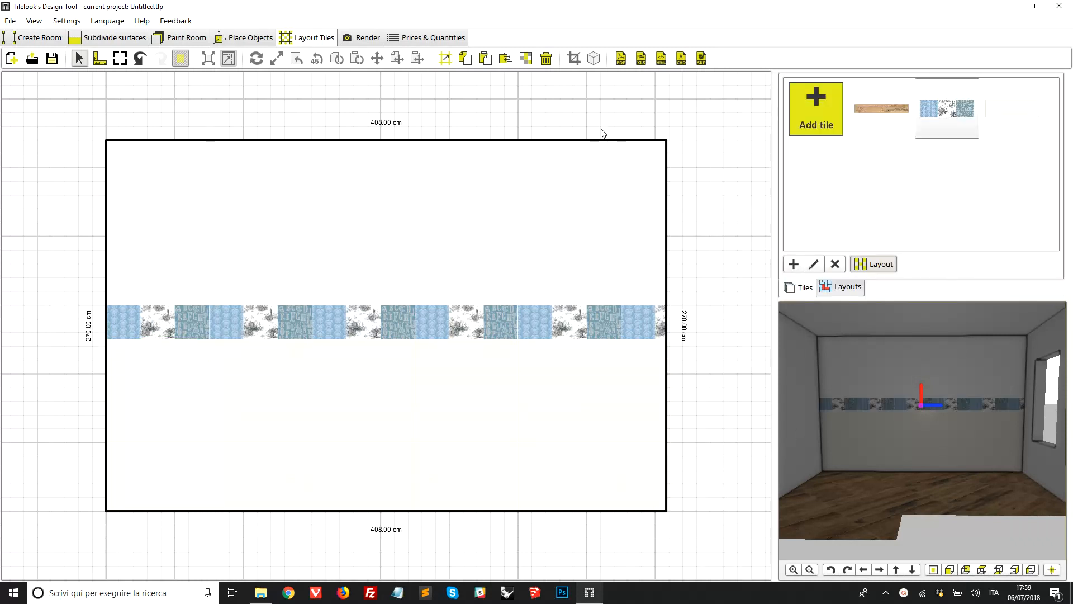
click(546, 58)
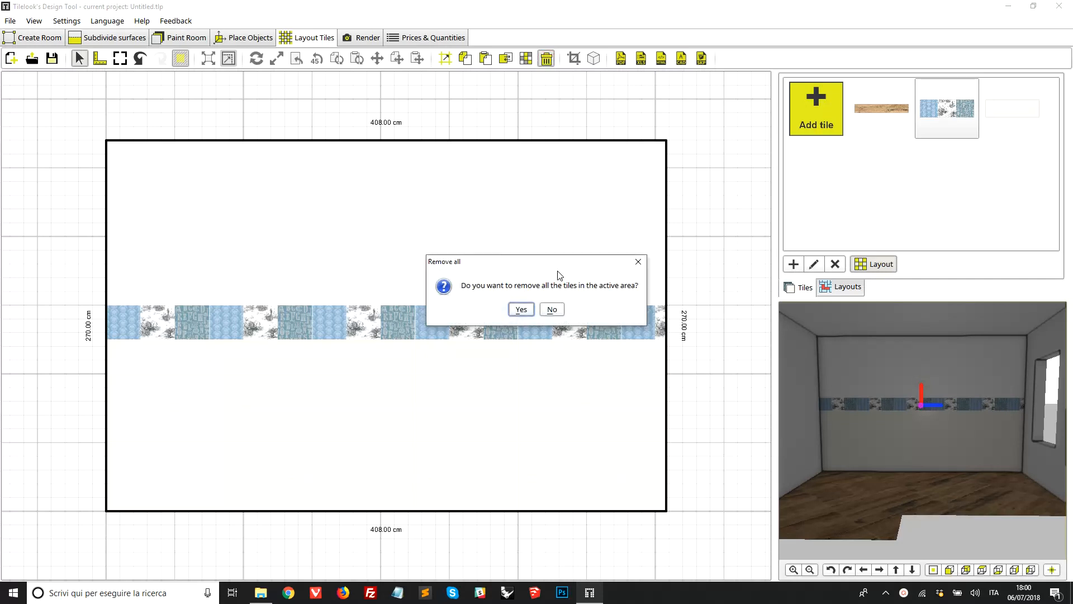
- Confirm removal, then add a new 50 by 50 cm 2D surface on the back wall
click(521, 309)
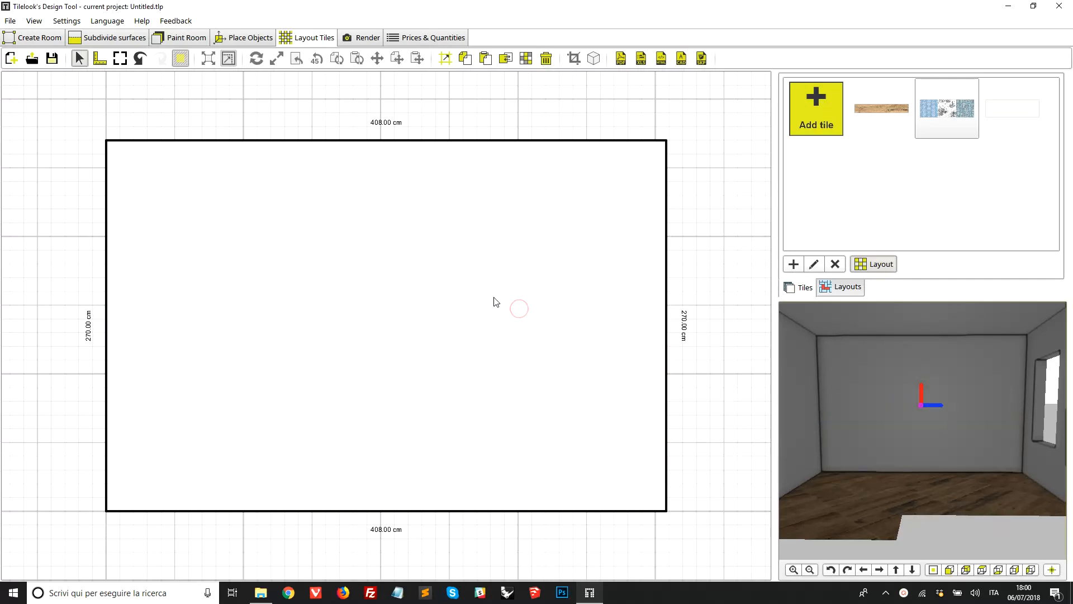
click(100, 43)
click(897, 402)
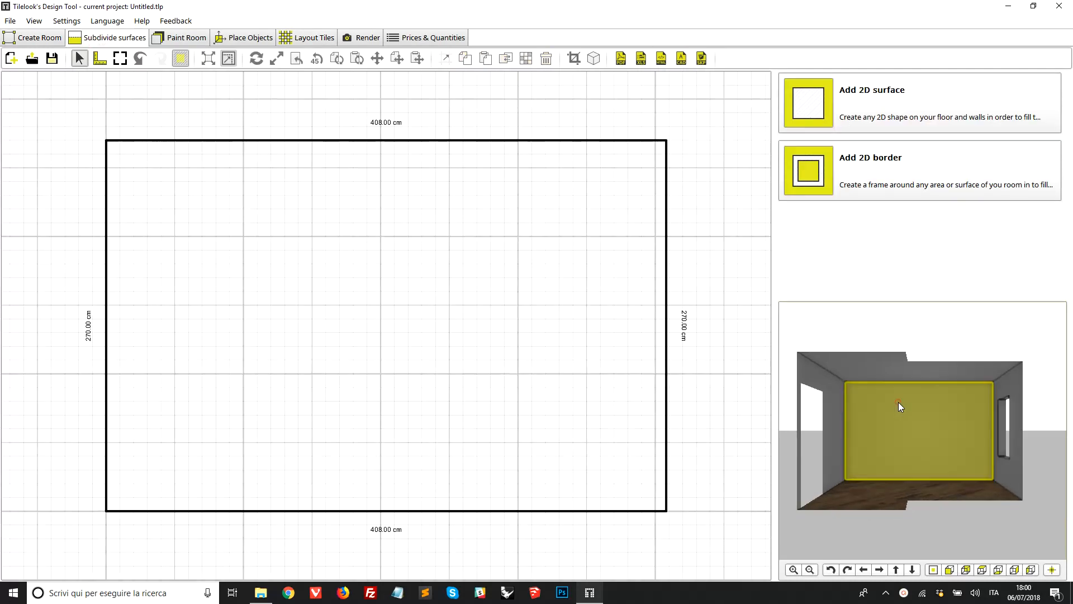
click(859, 105)
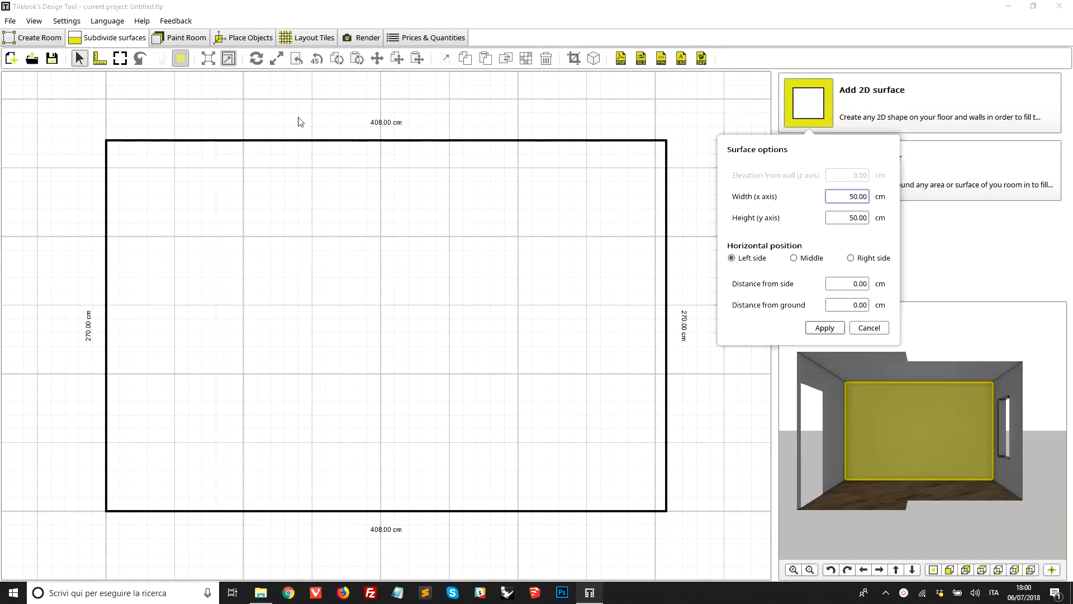
click(823, 327)
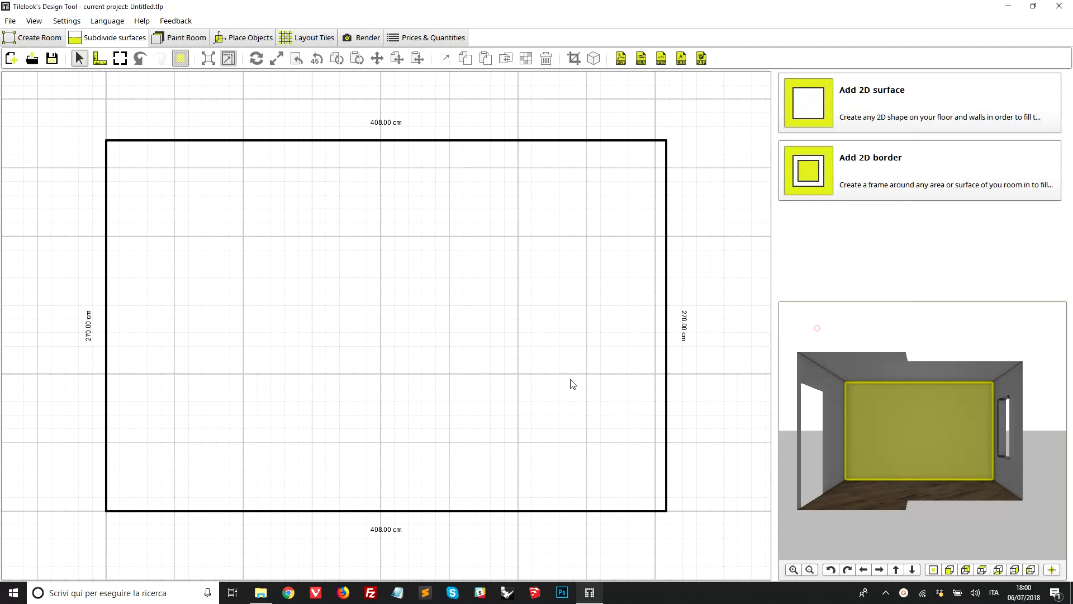
click(177, 446)
- Stretch the new surface to 150 cm wide and 210 cm high, then return to Layout Tiles
drag(179, 472, 327, 498)
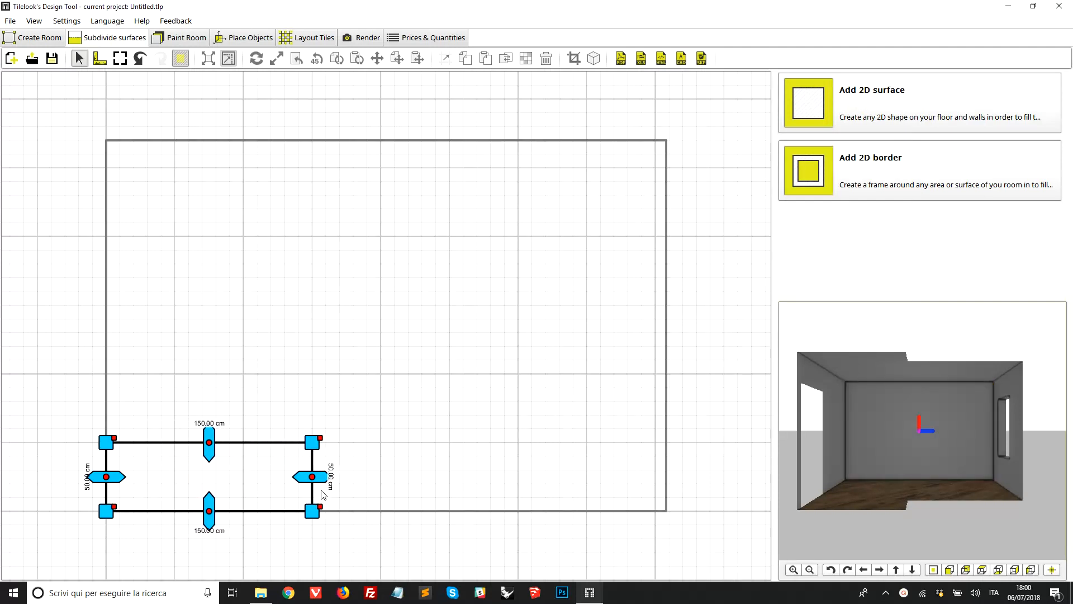
drag(217, 435, 218, 215)
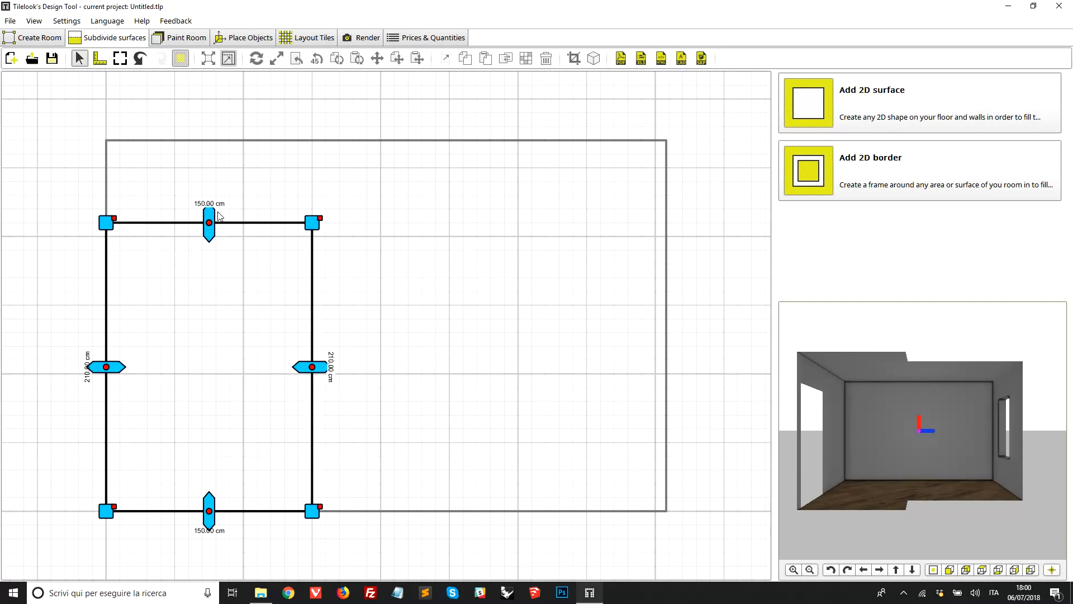
click(298, 39)
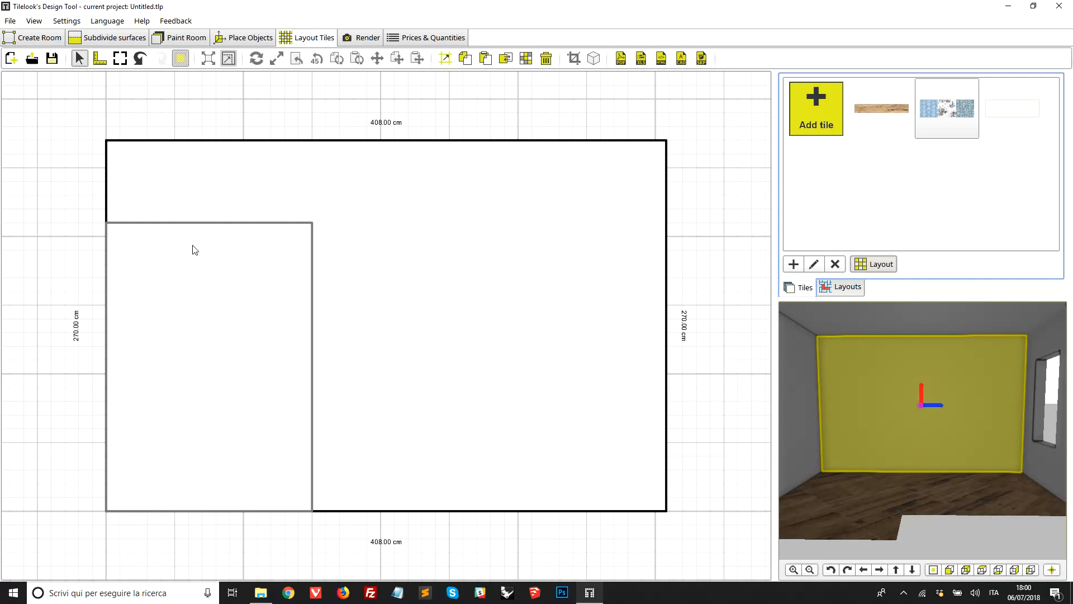
- Lay the pale tile into the left 150×210 cm area with Fill area with rows enabled
click(217, 312)
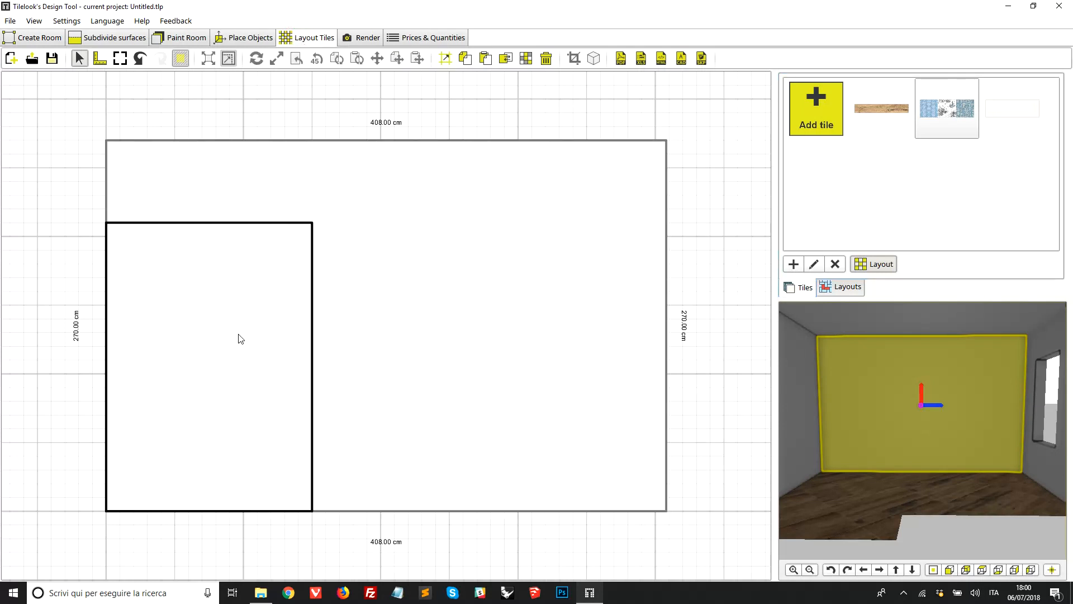
click(1012, 109)
click(219, 324)
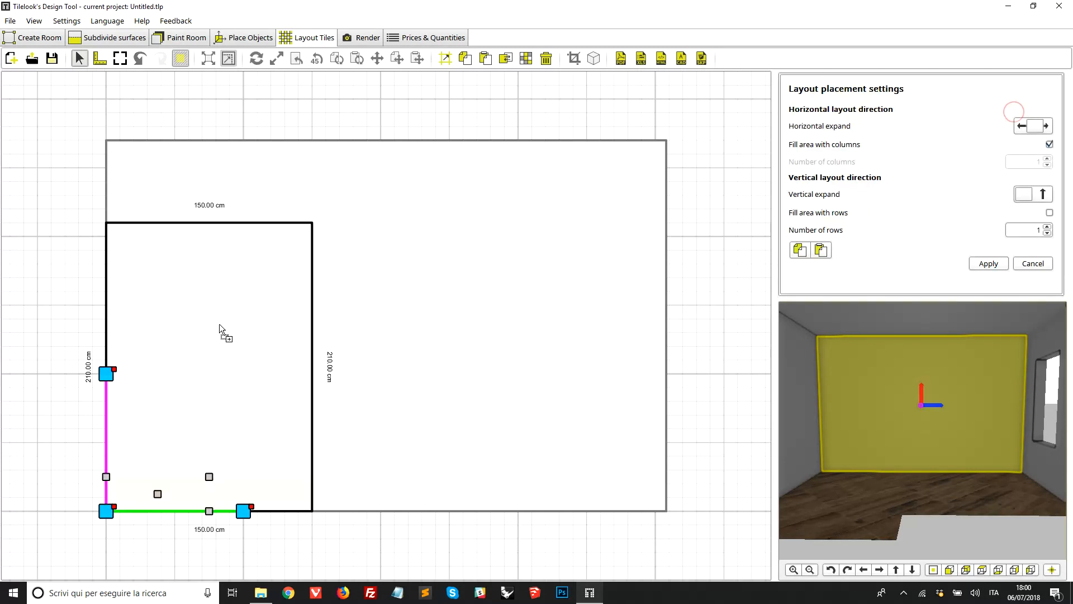
click(1049, 212)
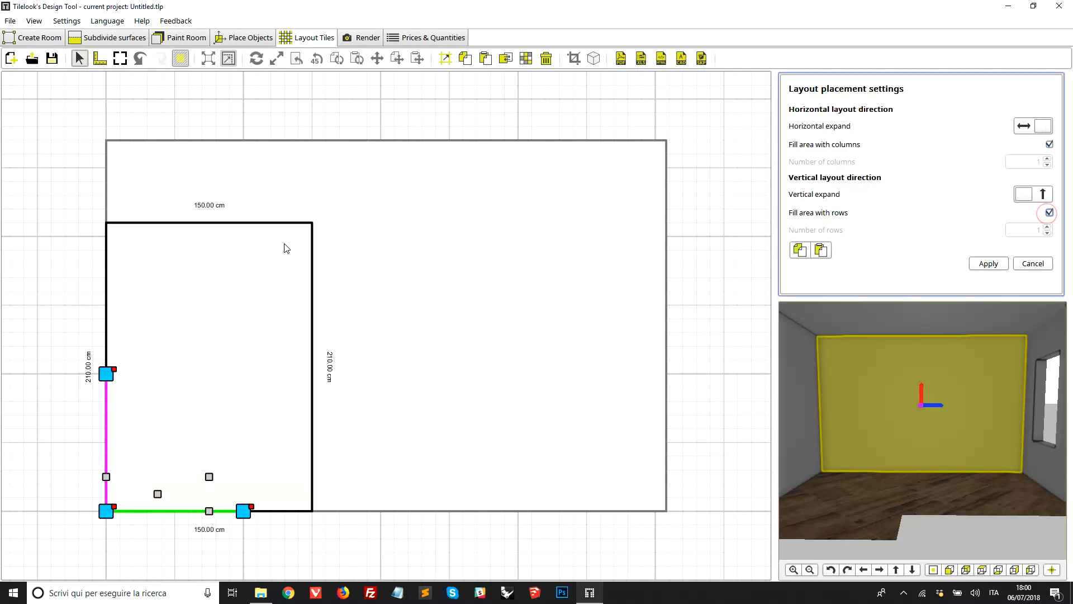
click(988, 263)
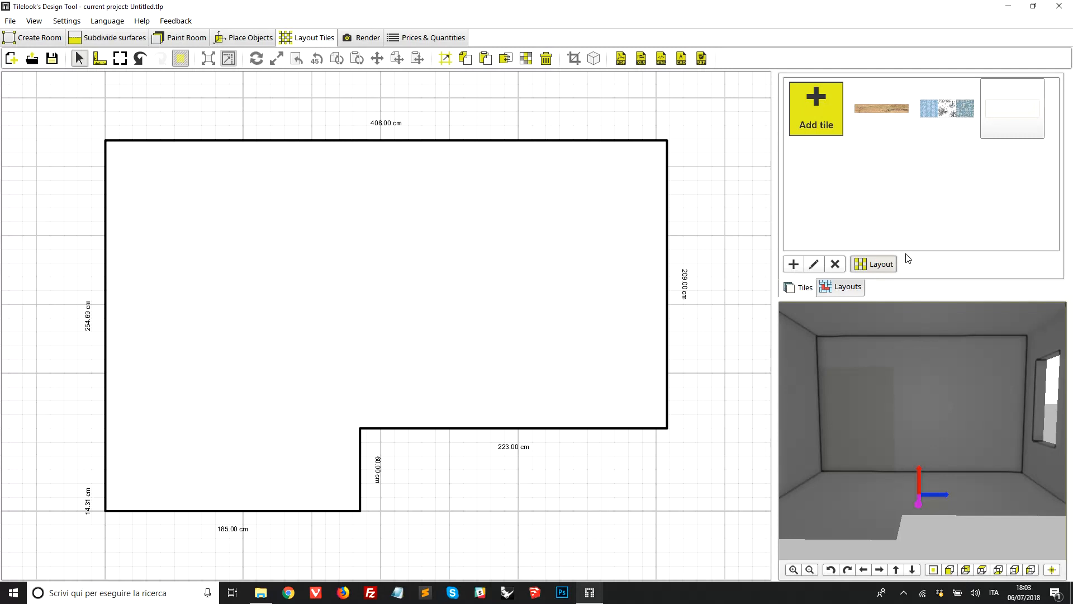
- Create a new stripes layout filled with the wood plank tile
click(839, 289)
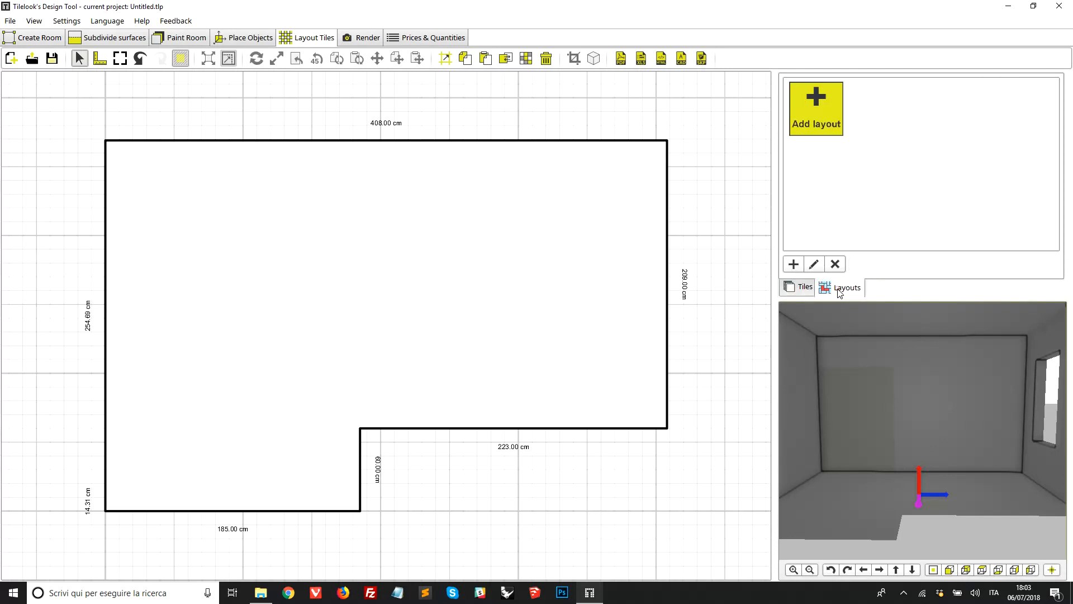
click(821, 118)
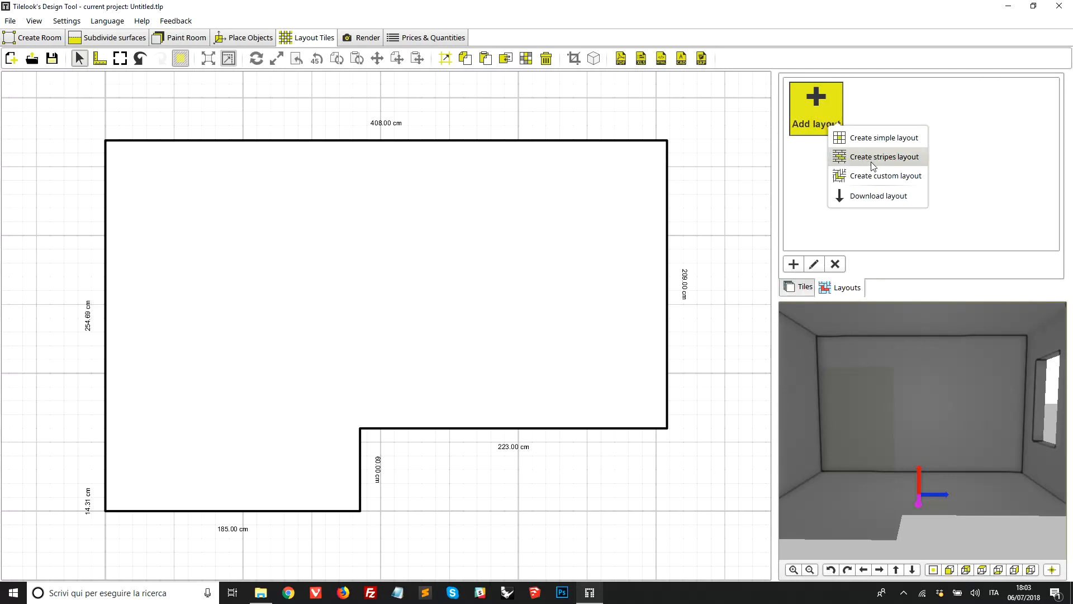
click(872, 157)
drag(441, 329, 436, 319)
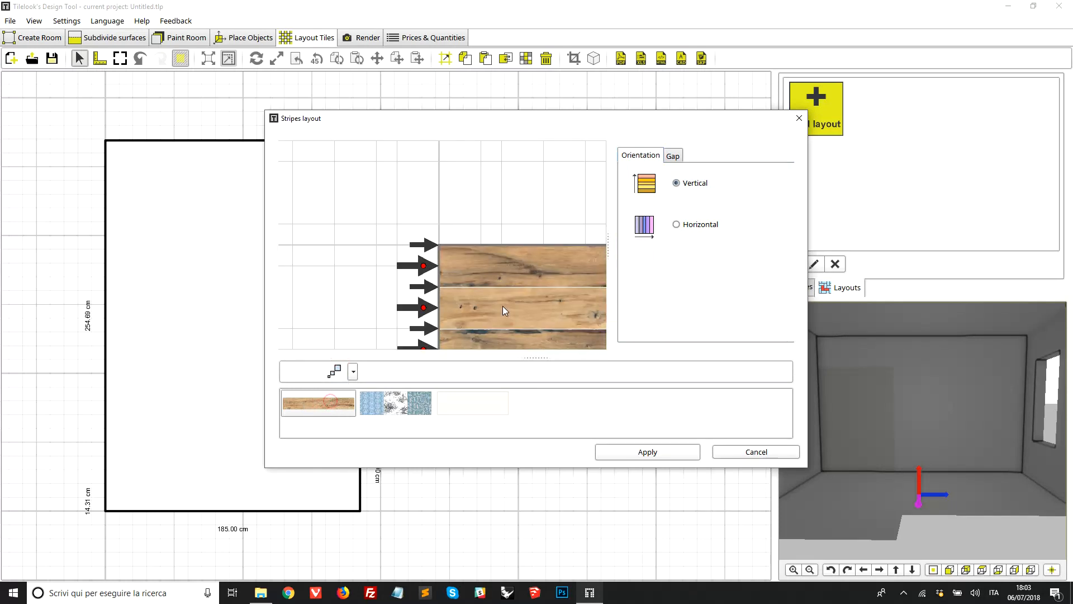
drag(501, 306, 425, 268)
scroll(424, 267, down, 2)
- Offset alternate stripe rows by 300 mm for a staggered pattern and save the layout
right_click(355, 273)
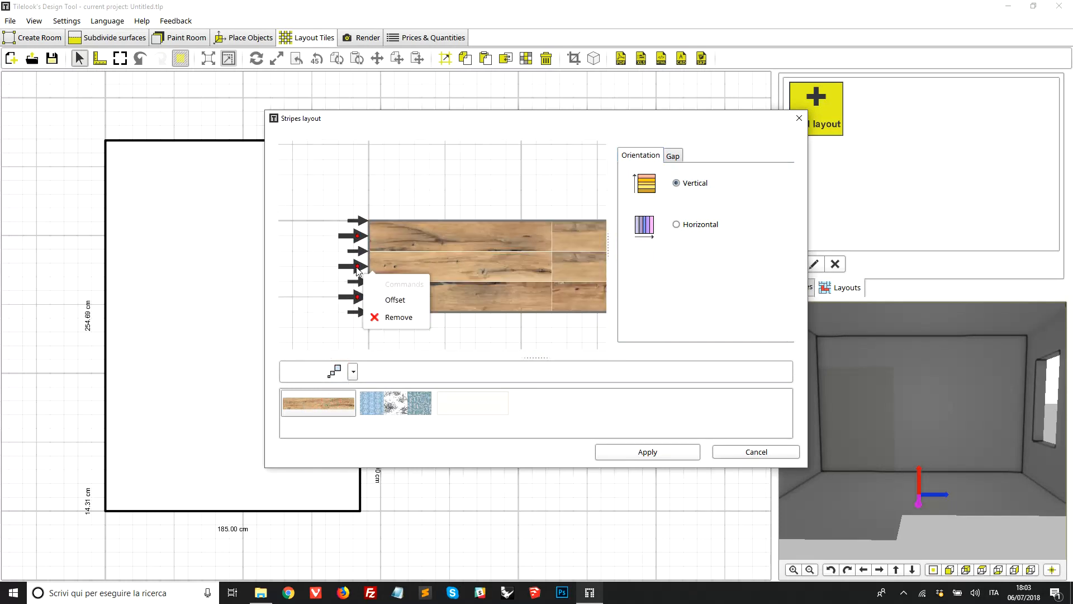
click(373, 297)
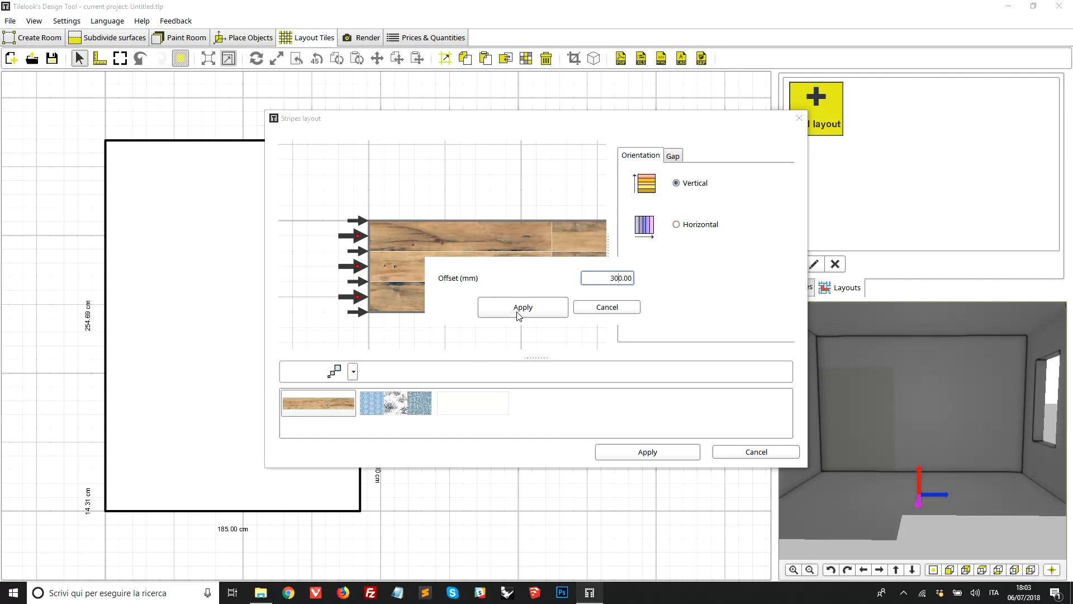
click(522, 308)
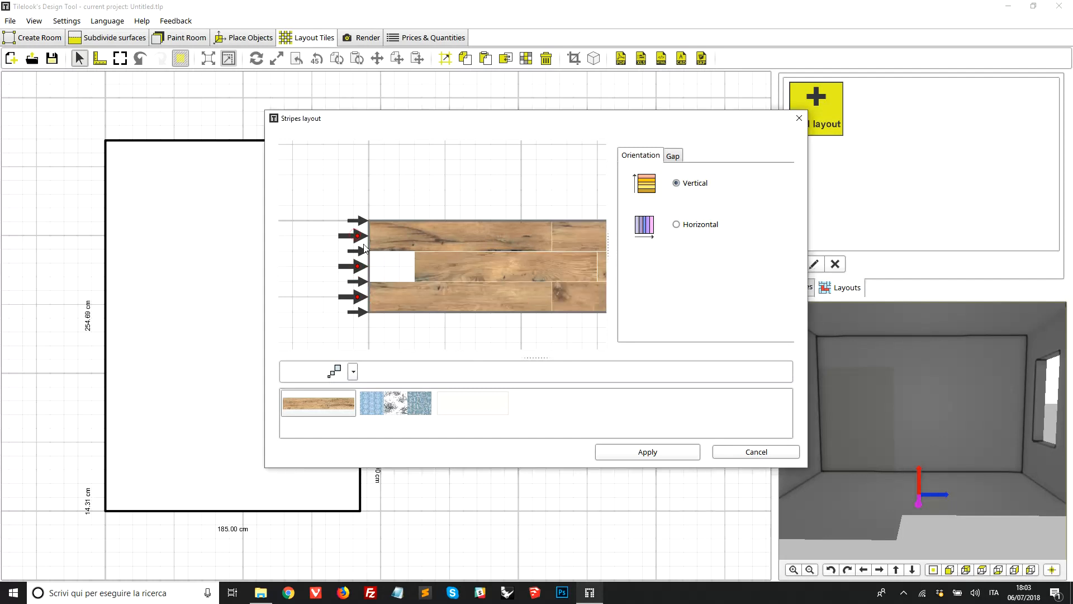
right_click(360, 251)
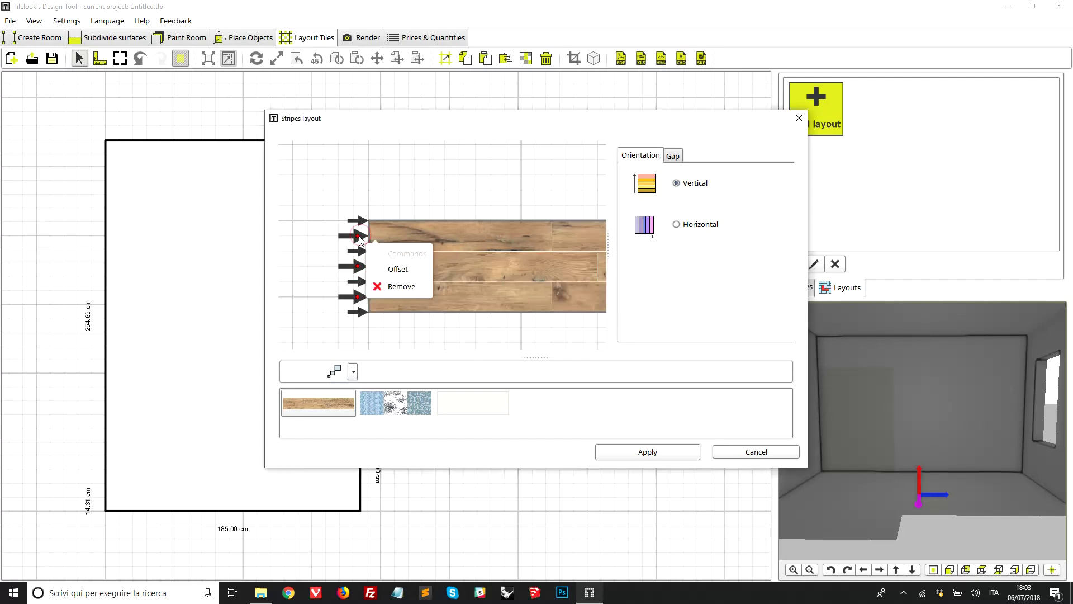
click(375, 270)
click(493, 309)
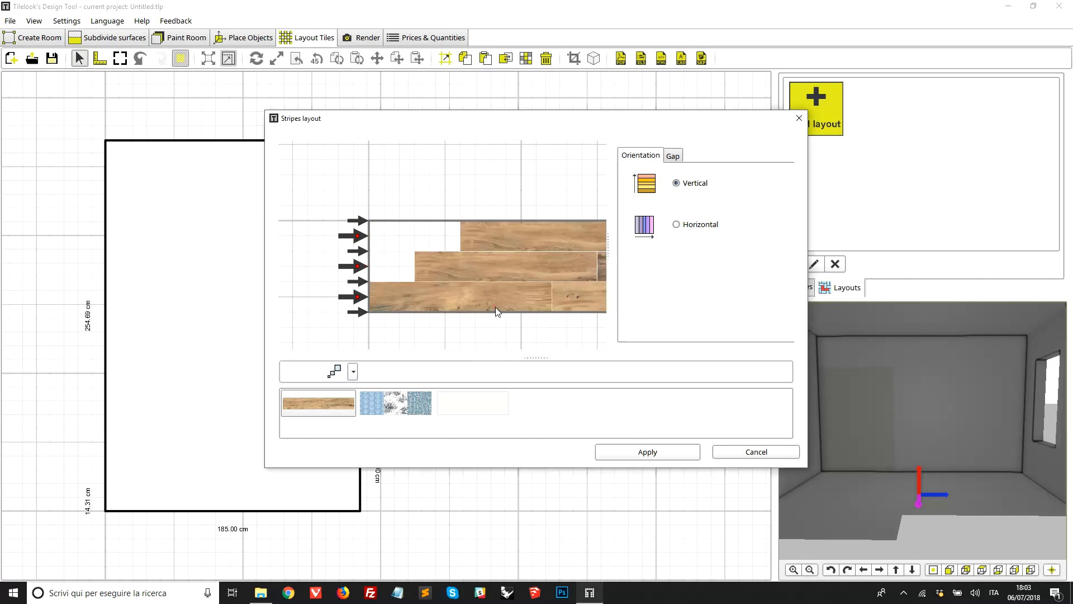
click(623, 453)
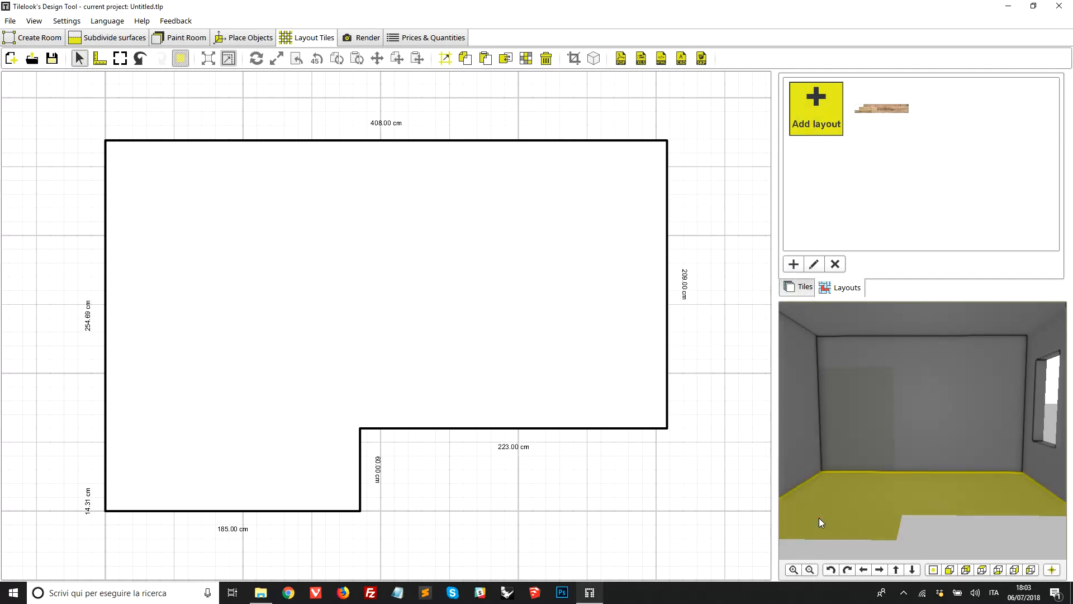
- Place the plank layout at the floor's bottom-left corner, filling rows with two-way expand
drag(885, 114, 318, 246)
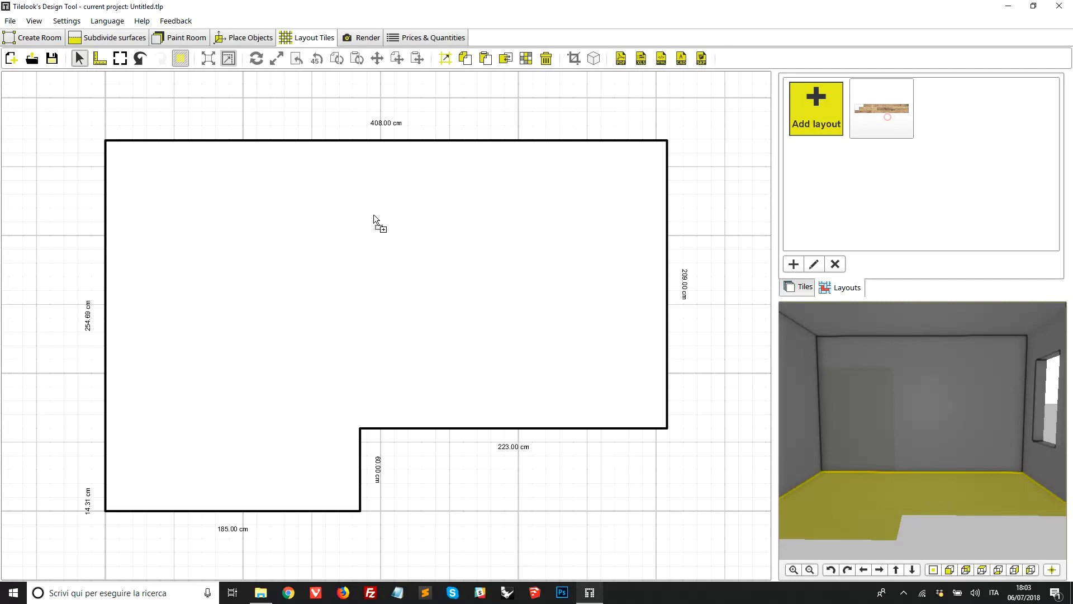
click(318, 246)
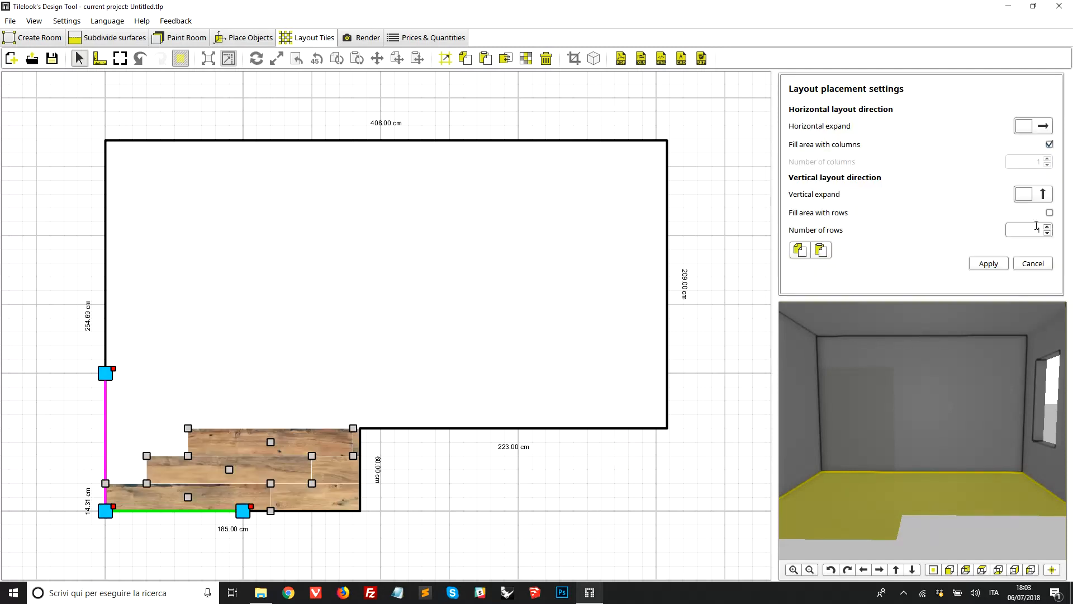
click(1049, 213)
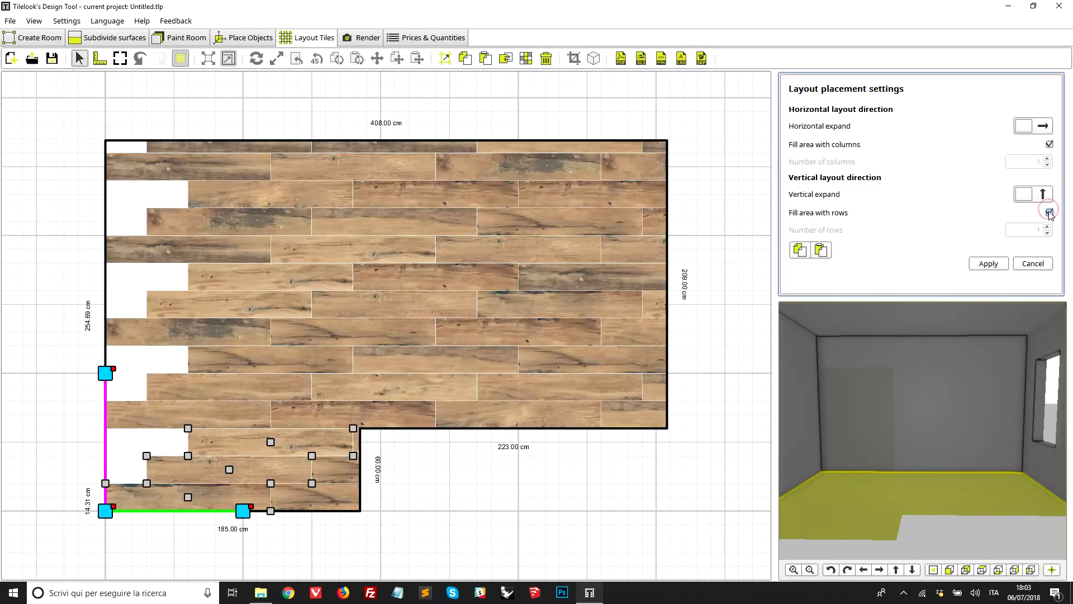
click(1023, 126)
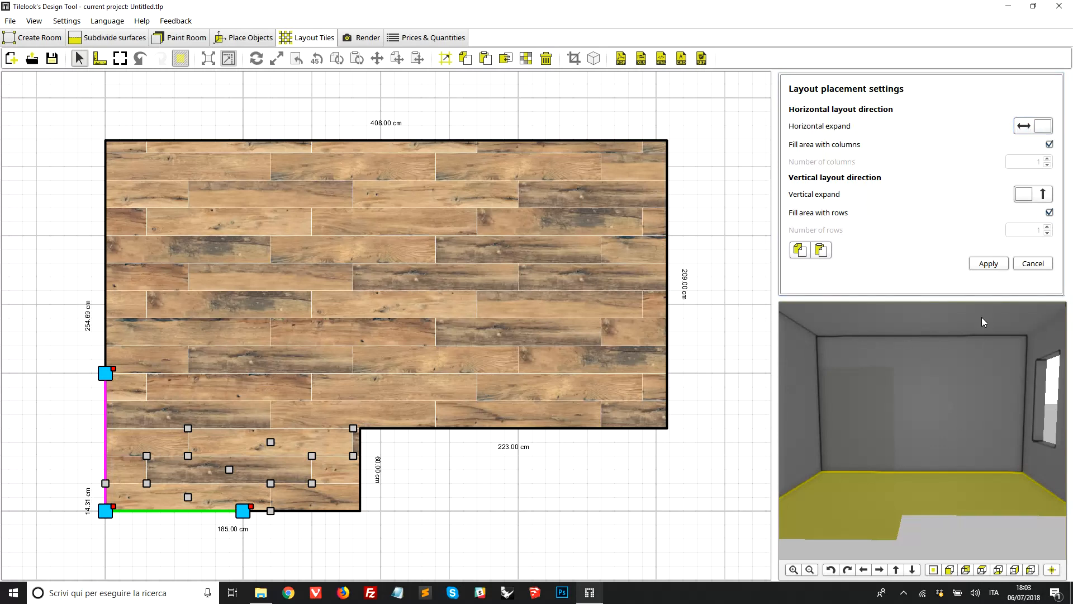
click(995, 268)
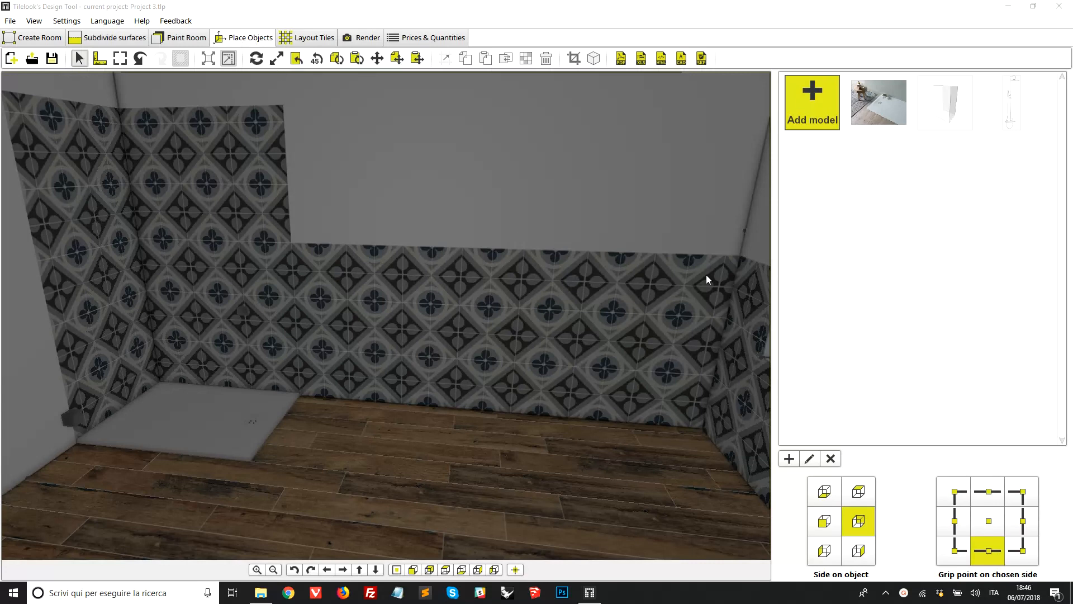
click(821, 97)
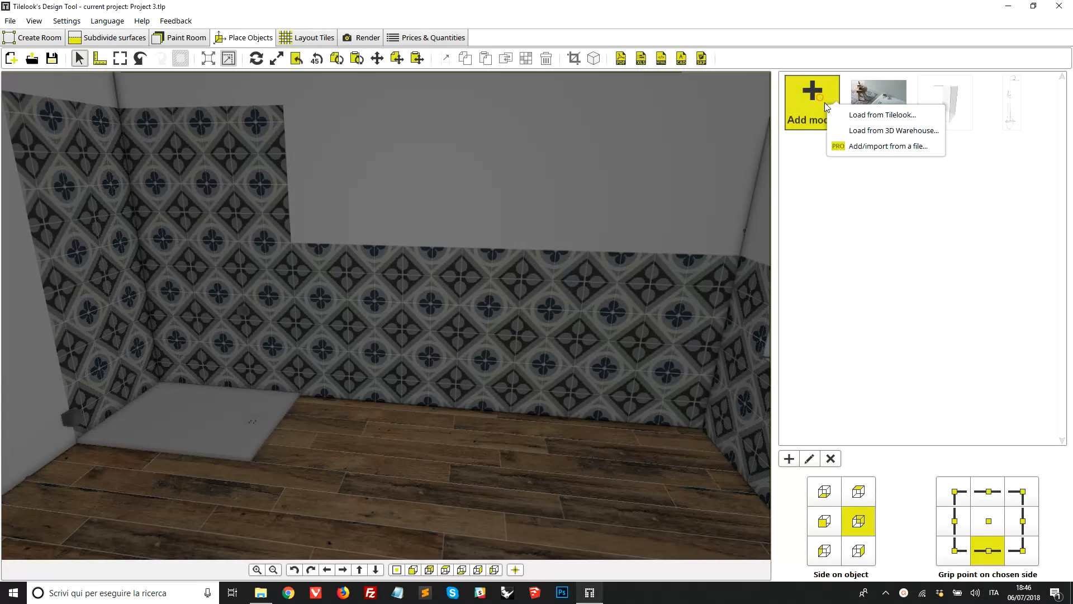
click(839, 115)
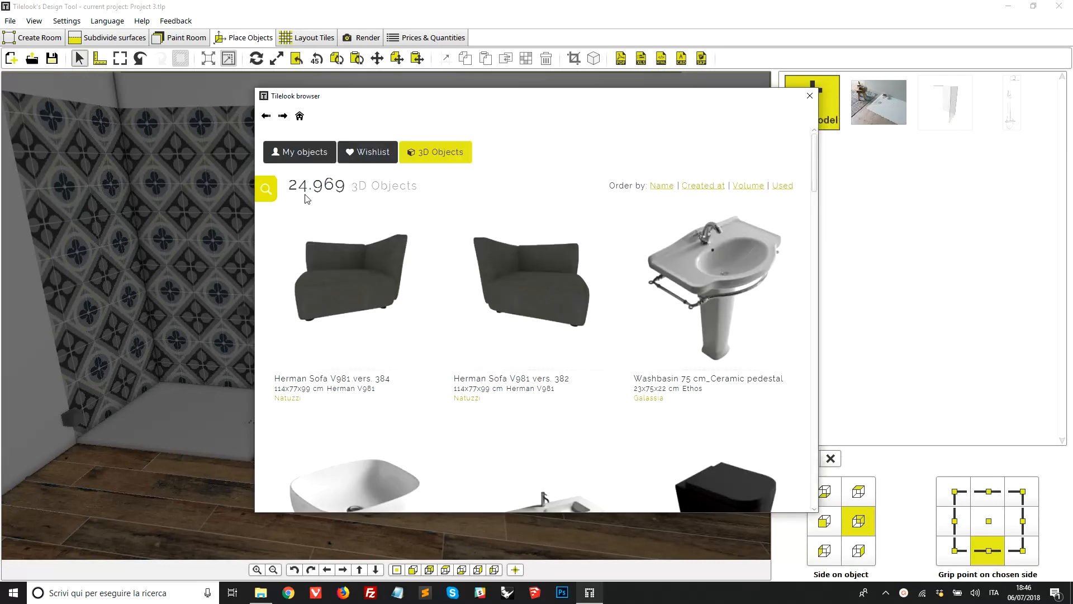
click(266, 188)
click(317, 232)
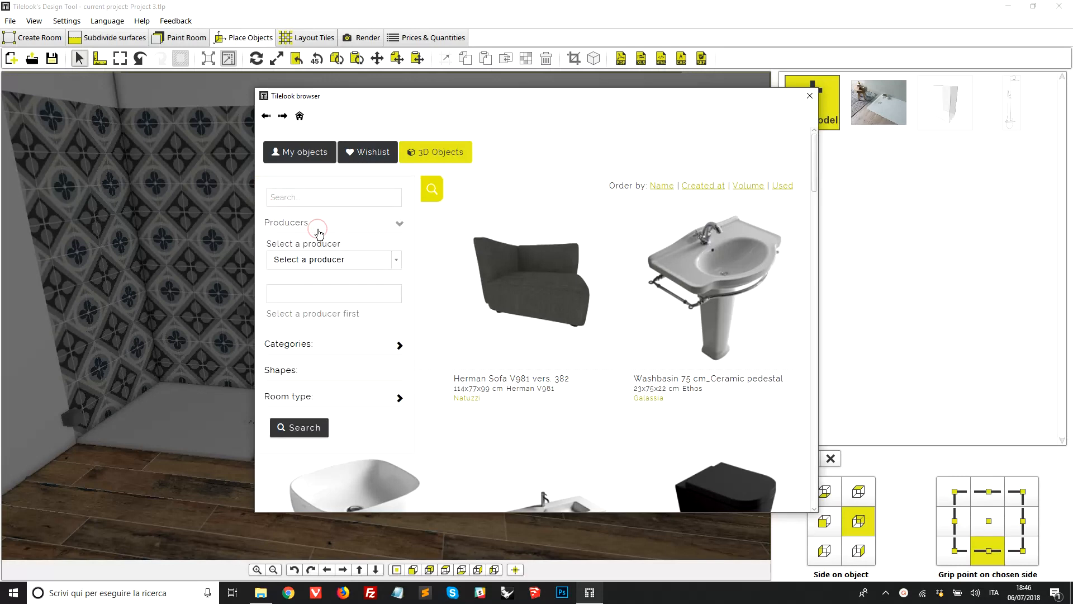
click(307, 261)
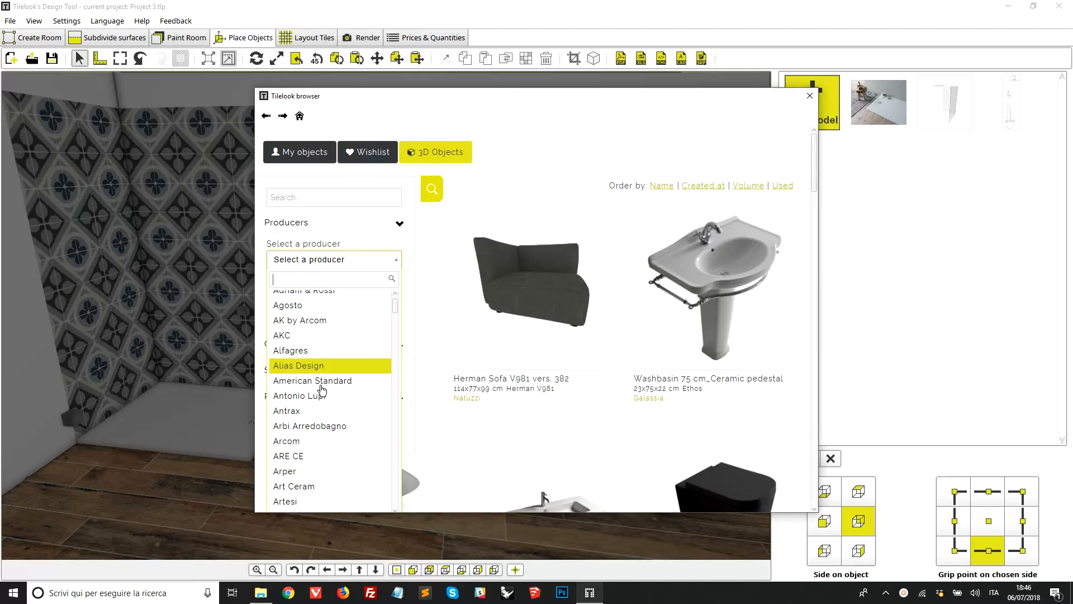
scroll(321, 390, down, 1)
scroll(322, 390, down, 2)
scroll(320, 389, down, 2)
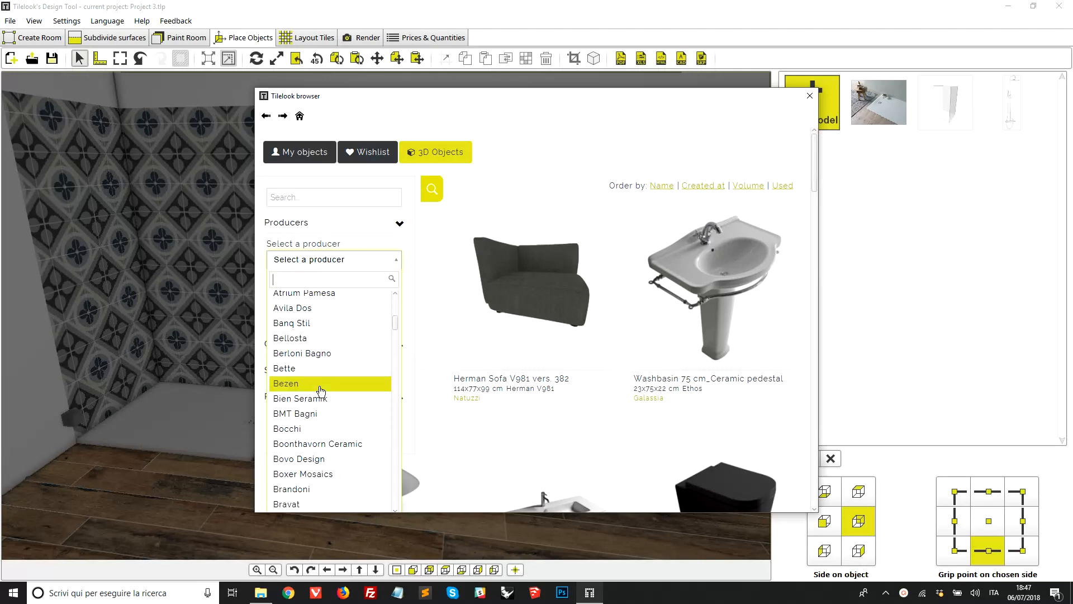
click(348, 233)
click(352, 232)
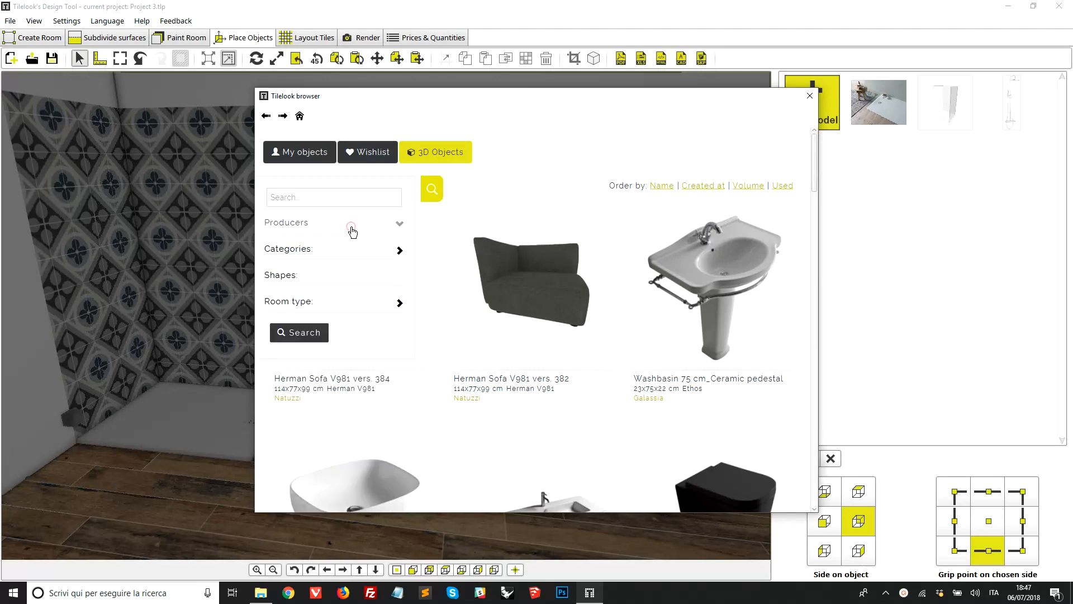
click(344, 249)
click(328, 287)
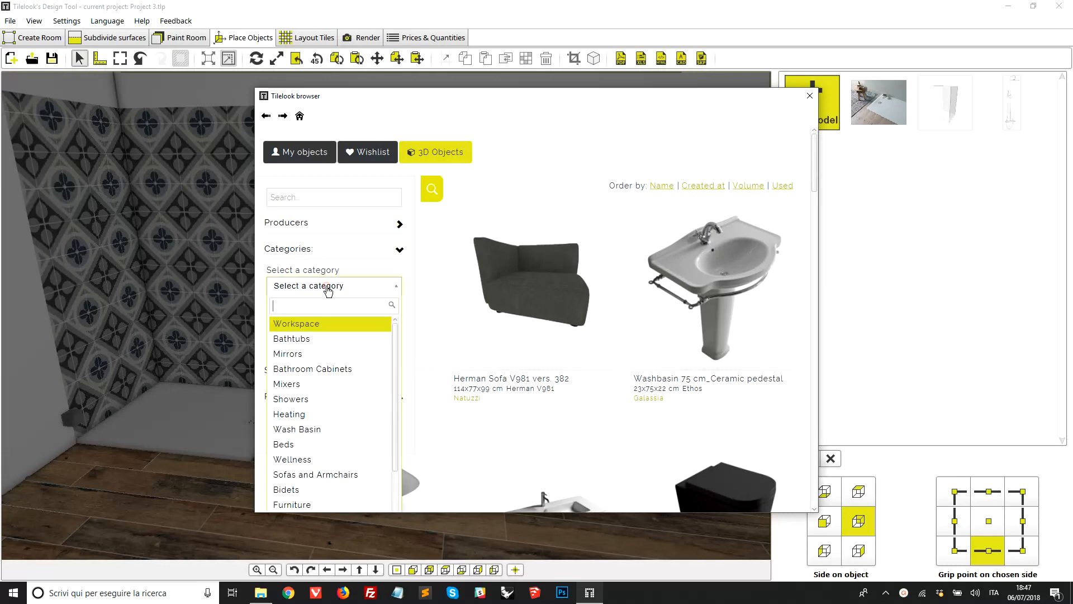
click(311, 404)
click(329, 289)
click(327, 369)
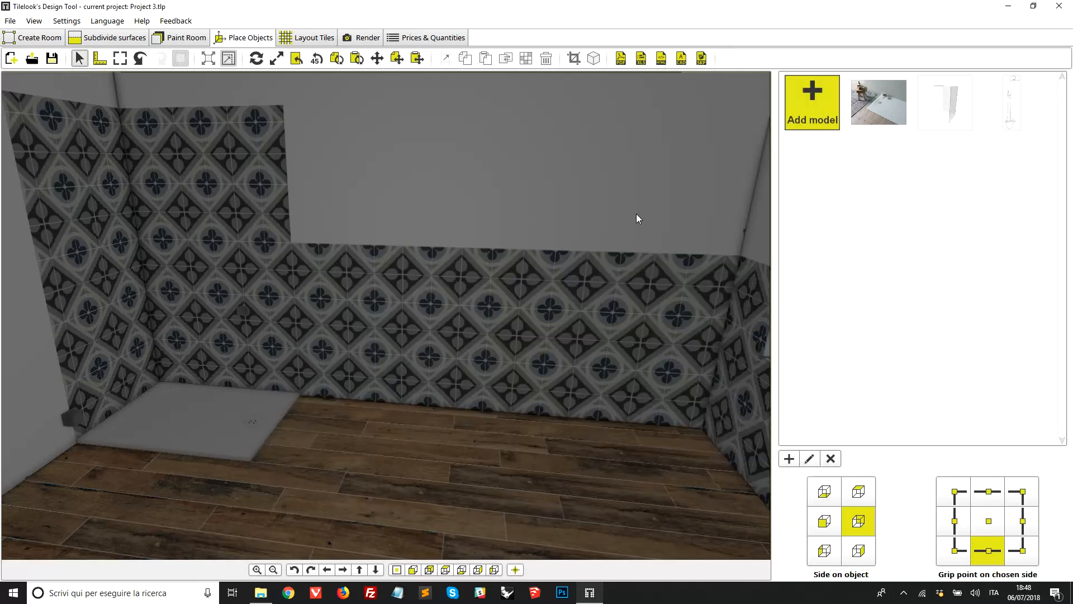
click(819, 122)
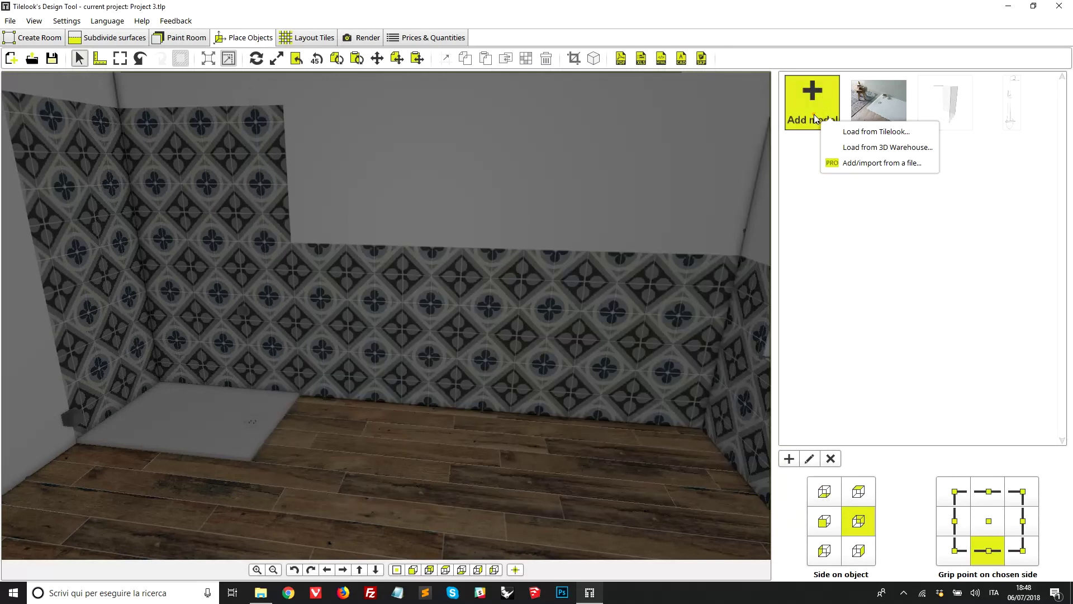
click(848, 149)
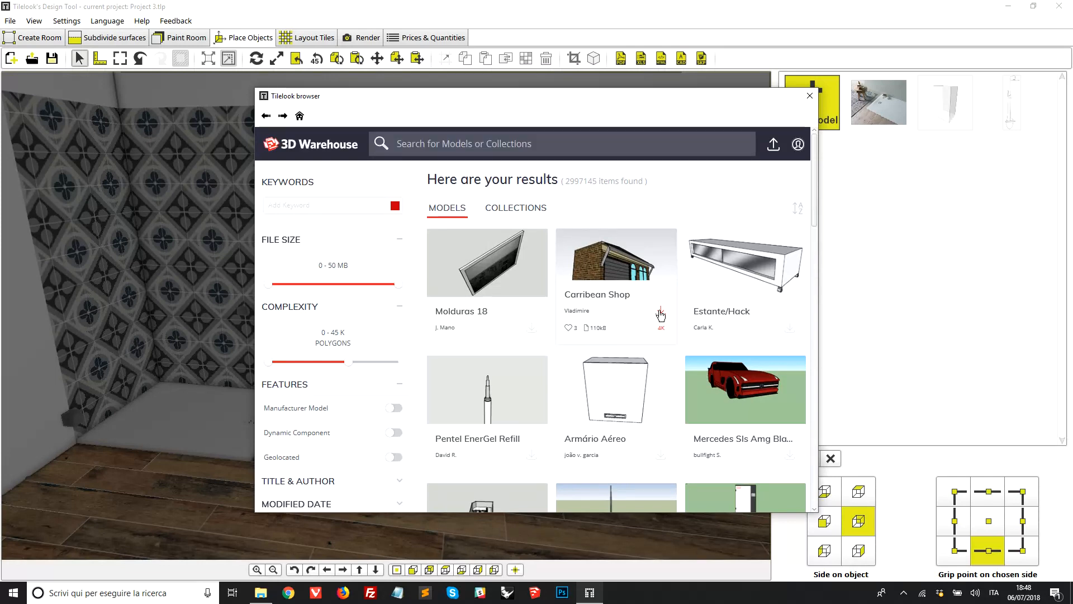
mouse_move(615, 407)
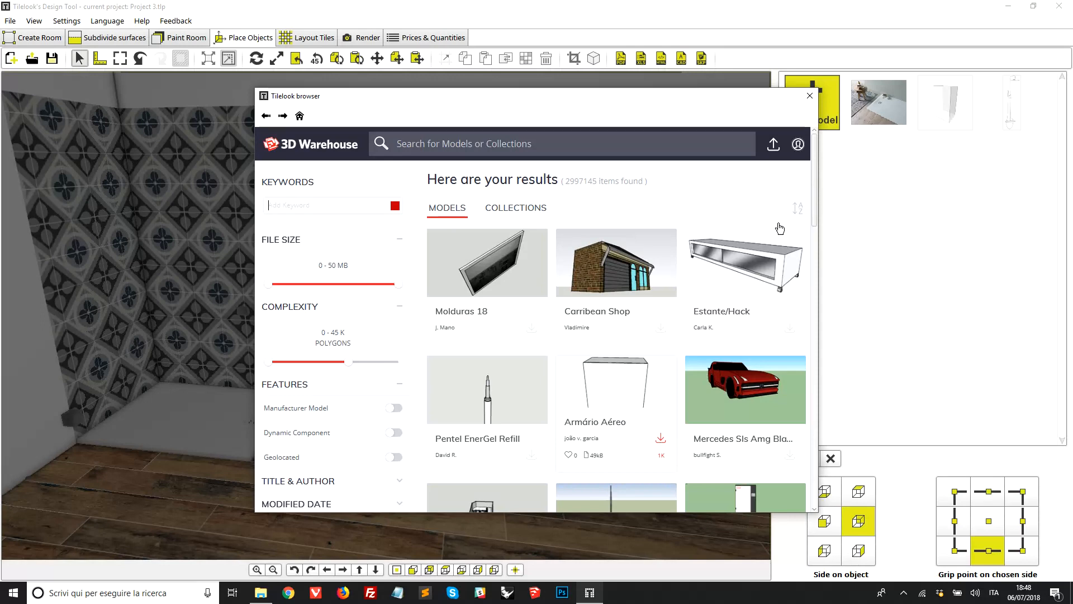
click(809, 96)
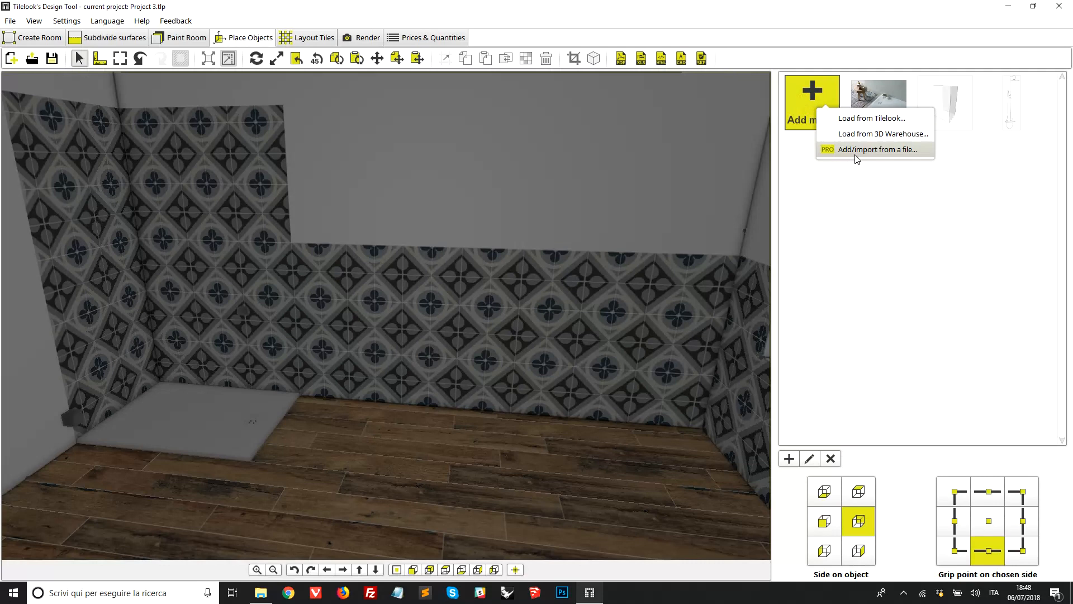
click(889, 561)
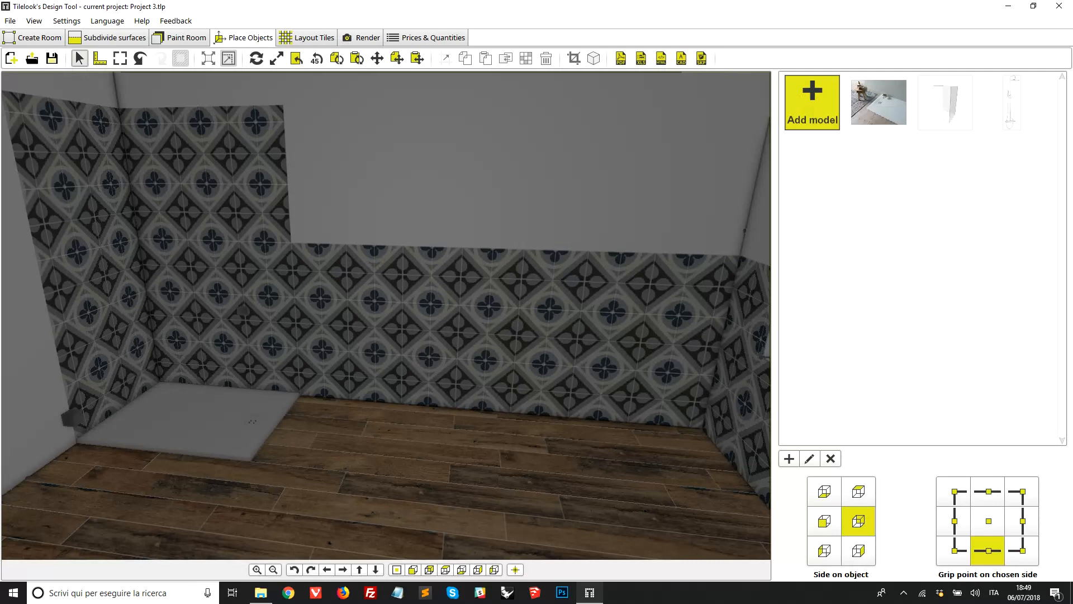
- Place the shower model in the room and slide it back against the wall
click(1010, 101)
click(450, 386)
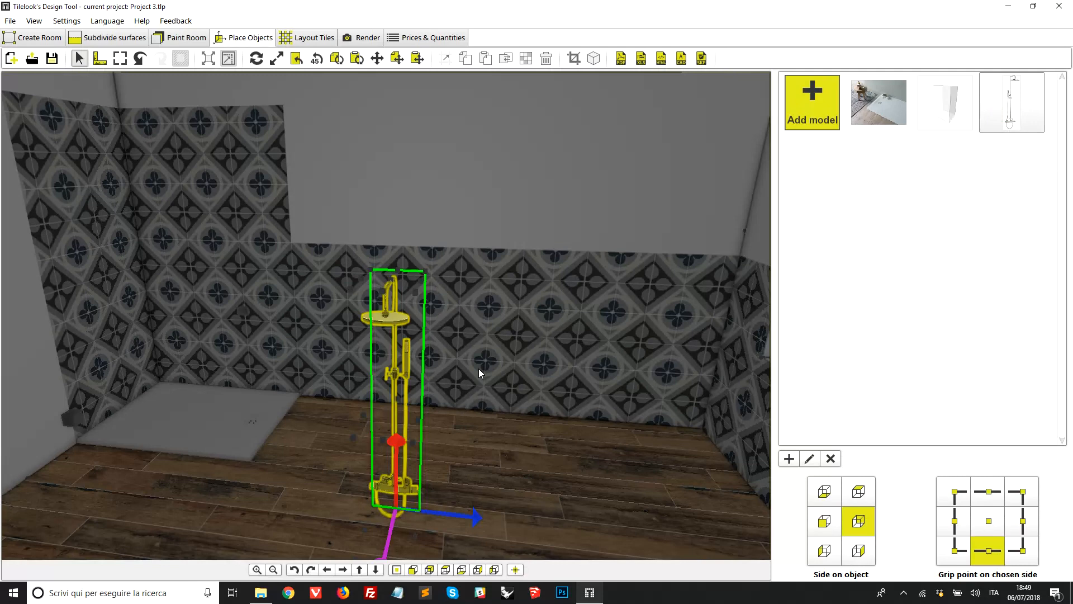
scroll(457, 501, down, 2)
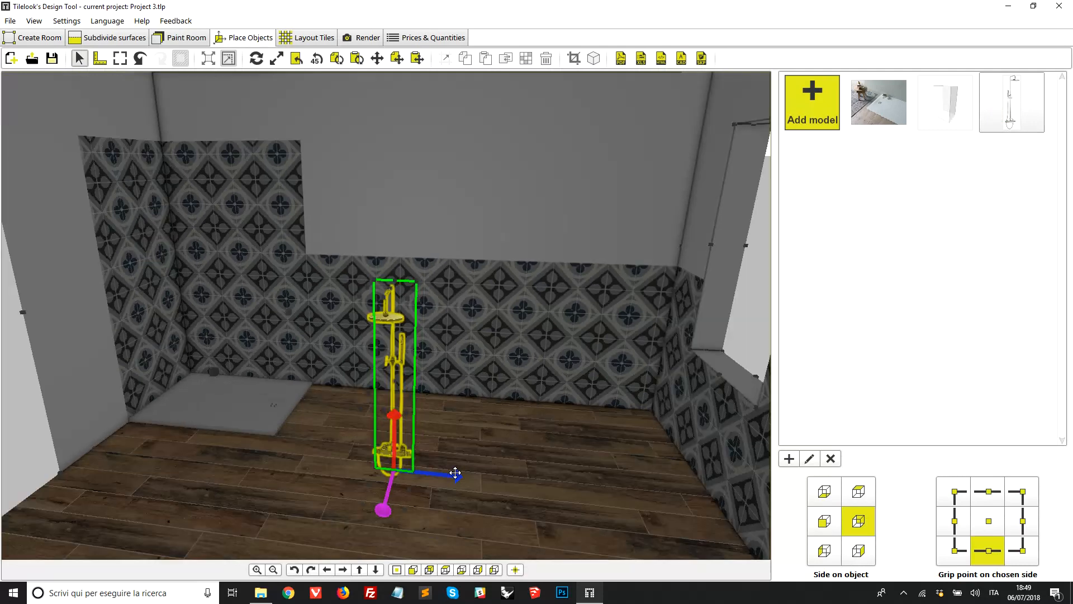
mouse_move(456, 475)
mouse_down()
mouse_move(515, 478)
mouse_move(468, 477)
mouse_up()
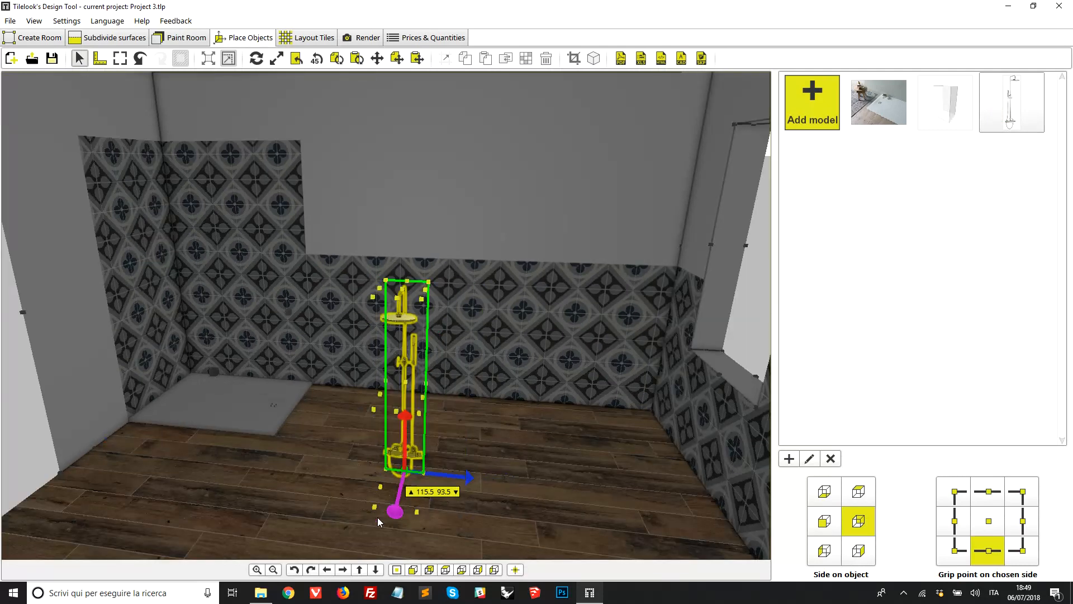
drag(394, 512, 407, 464)
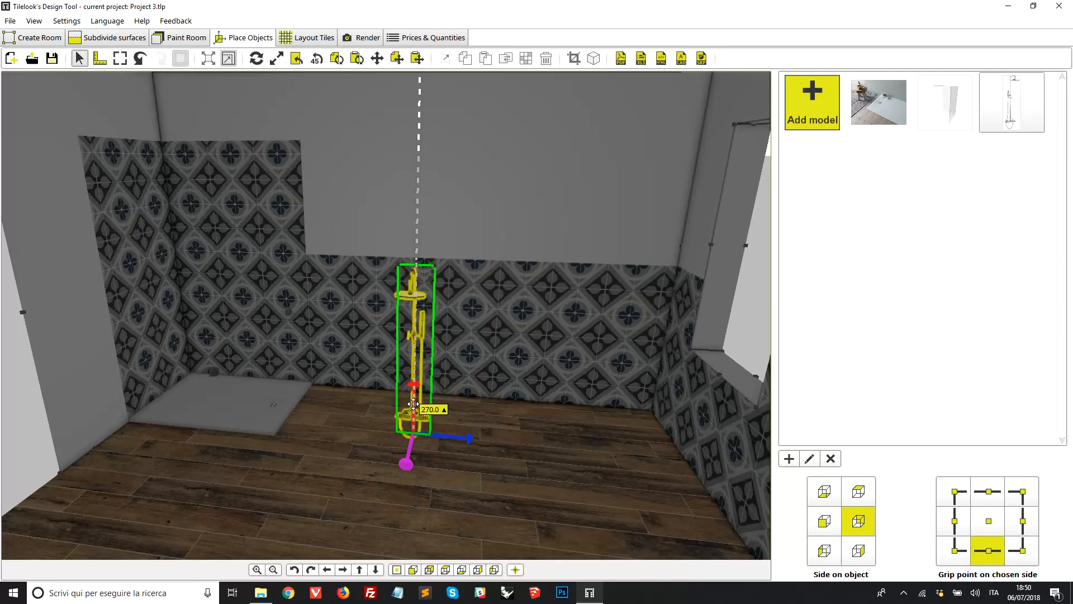
scroll(280, 410, up, 1)
scroll(282, 408, up, 1)
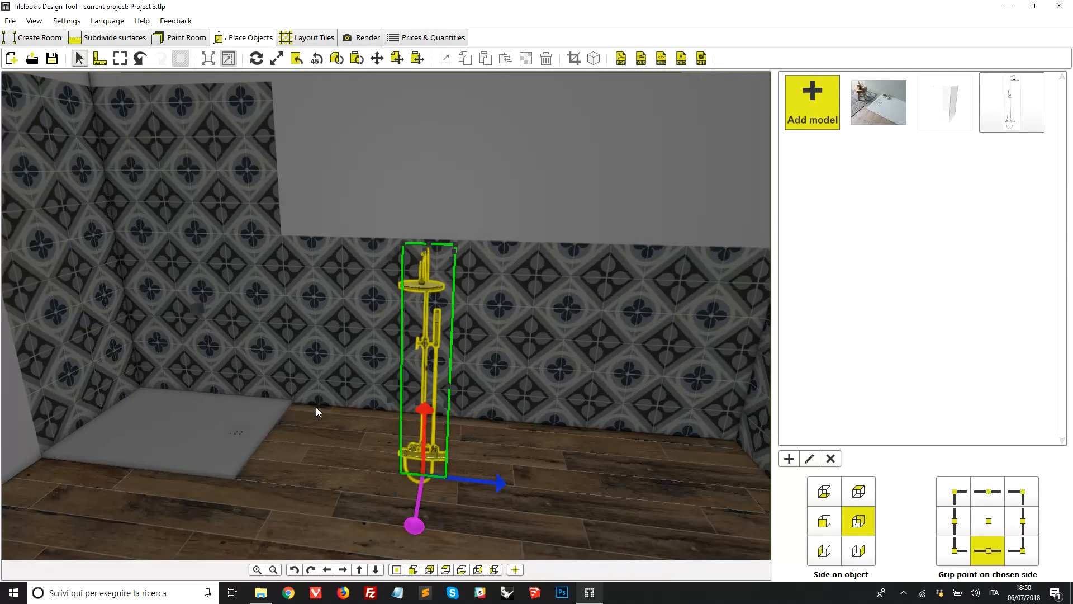
scroll(322, 409, up, 1)
scroll(316, 406, up, 1)
scroll(316, 408, up, 1)
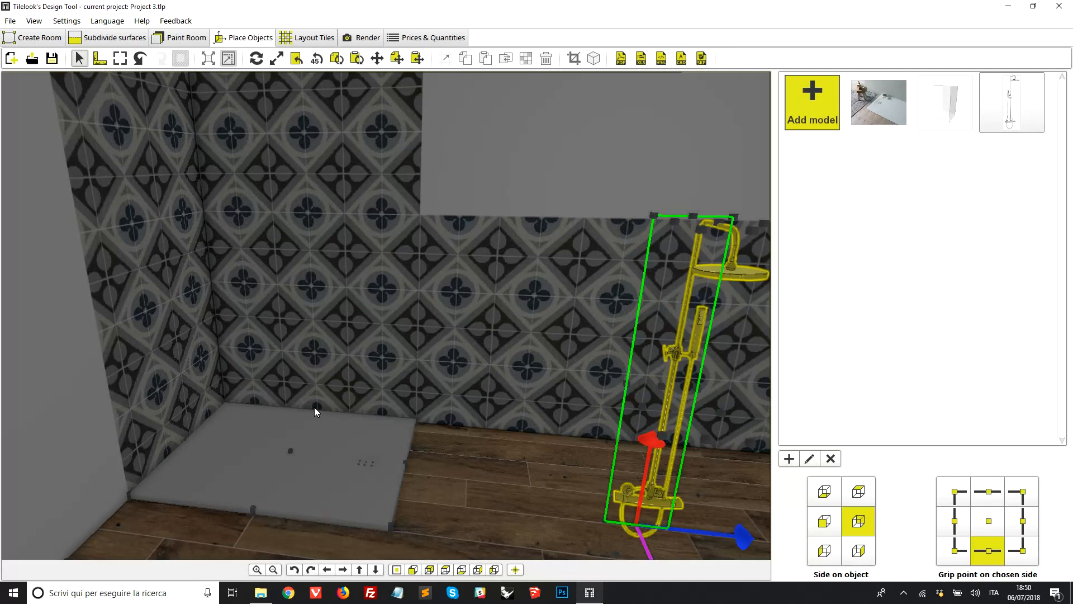
scroll(311, 419, up, 1)
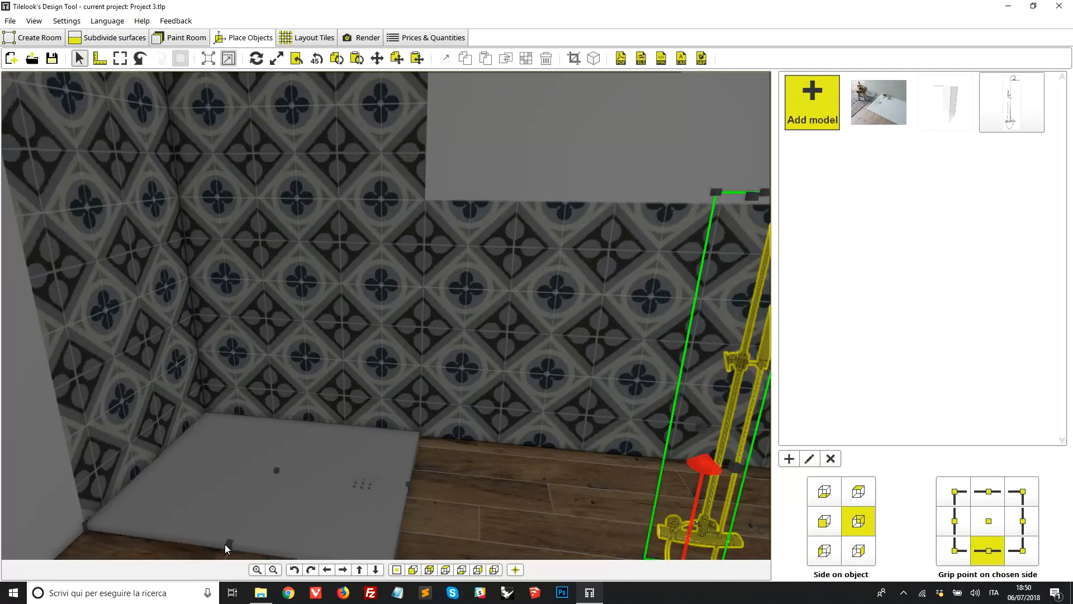
- Move the mixer into the corner above the tray, grip it top-middle and raise it up the wall
click(310, 424)
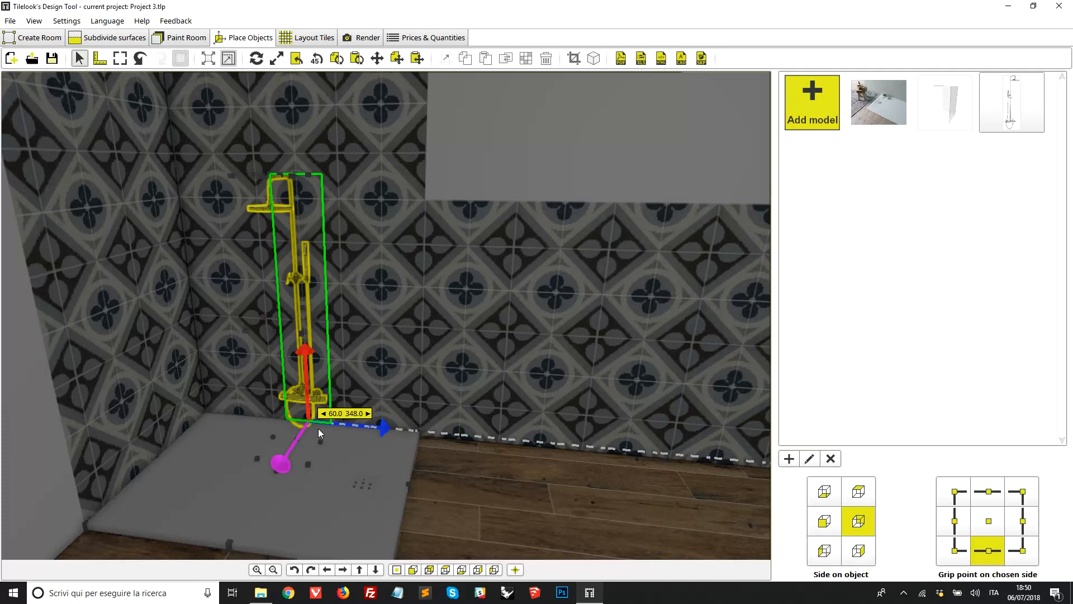
scroll(304, 432, down, 2)
scroll(304, 431, down, 2)
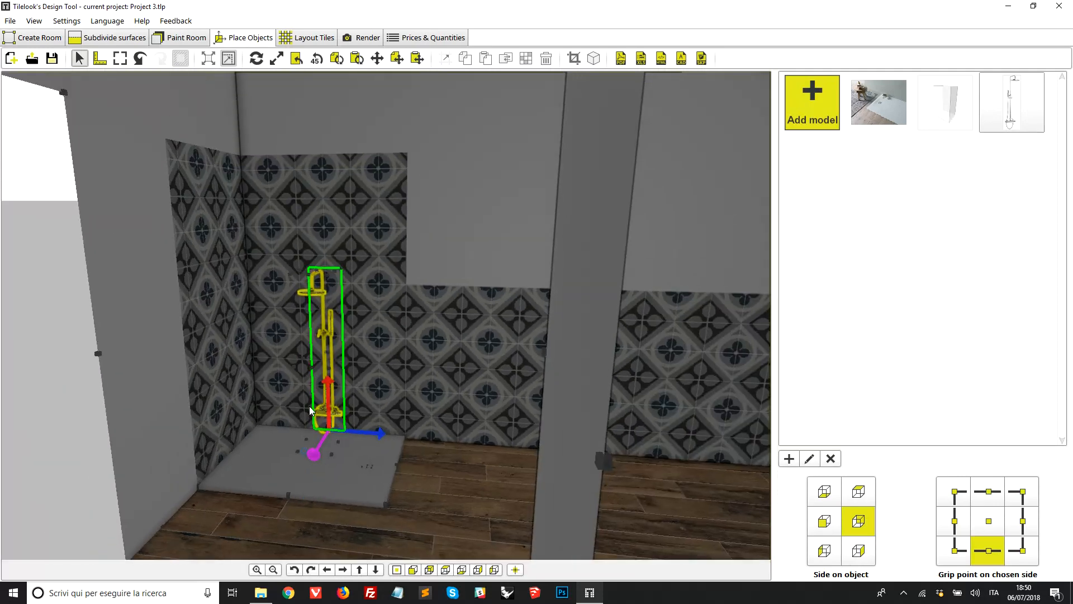
scroll(304, 432, down, 1)
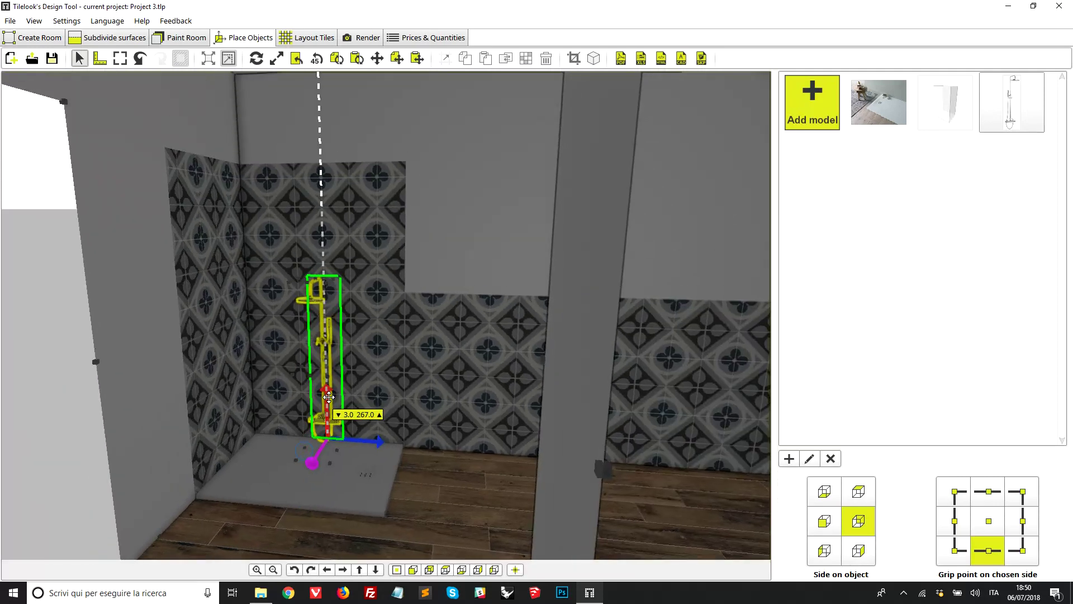
click(987, 492)
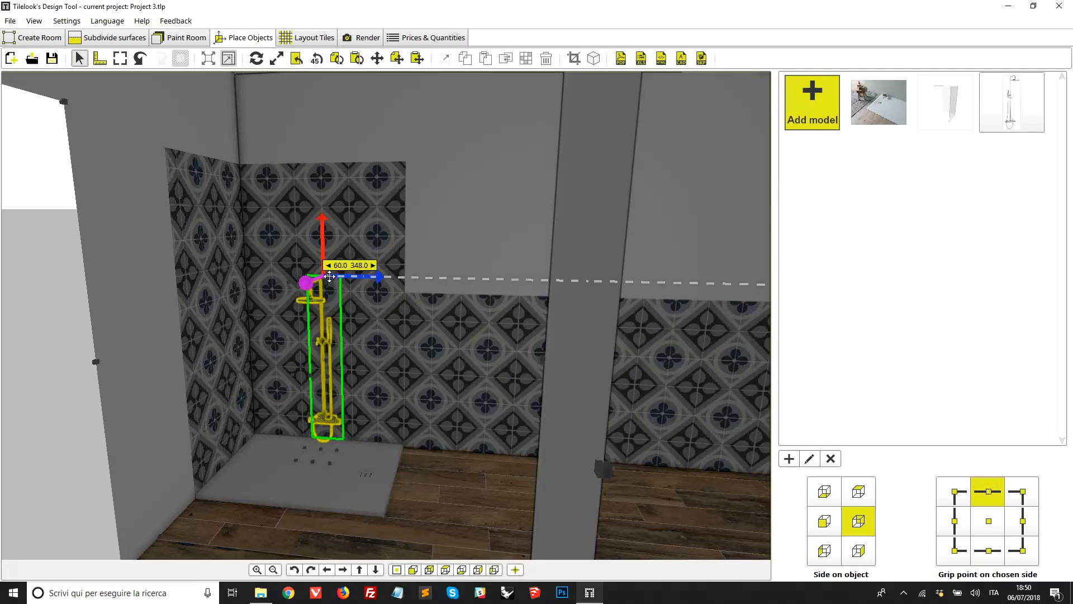
drag(323, 252, 324, 164)
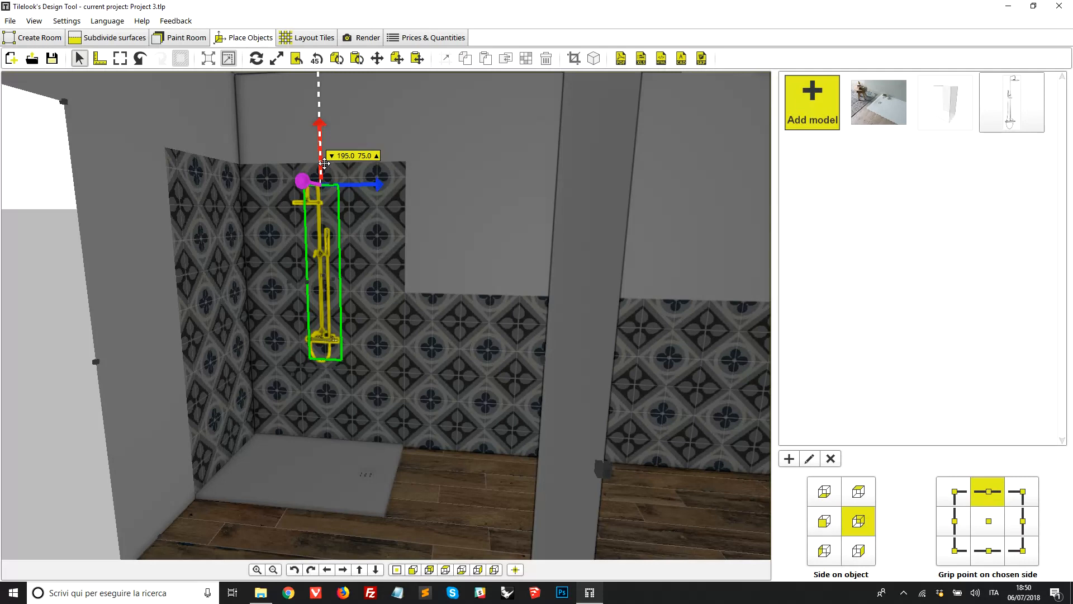
scroll(347, 361, up, 1)
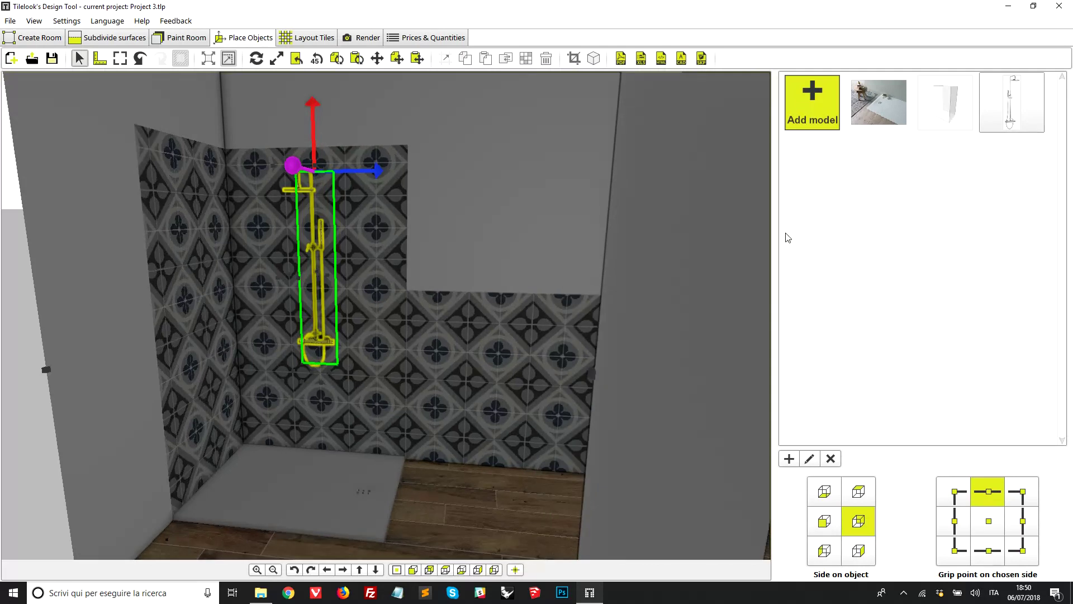
- Add the glass shower enclosure, gripped top-left, into the left wall corner over the tray
click(945, 112)
click(489, 425)
click(825, 493)
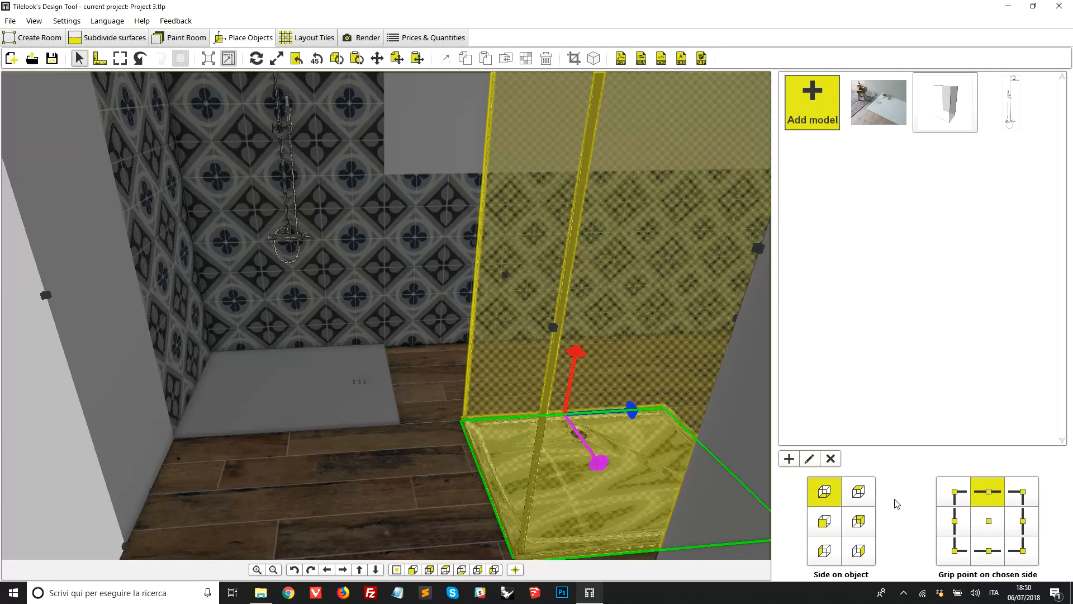
click(953, 491)
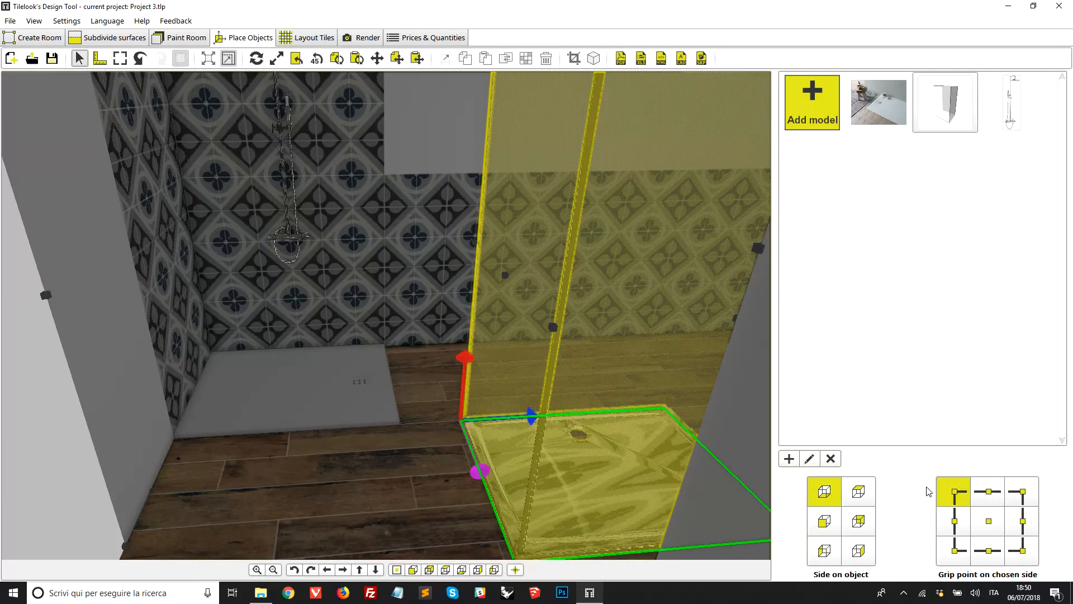
click(212, 355)
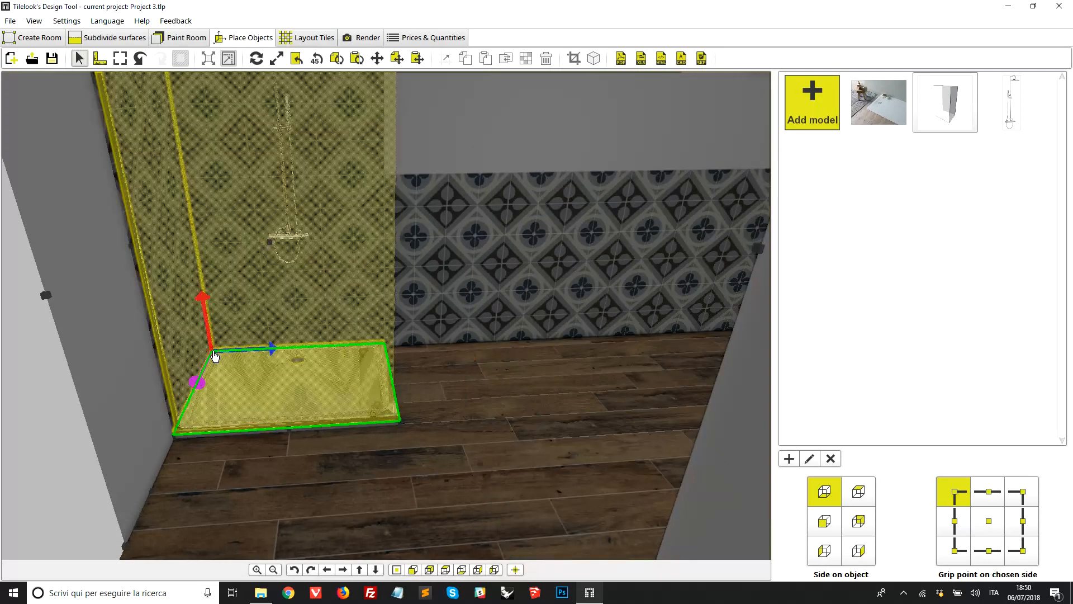
scroll(394, 283, down, 2)
scroll(394, 282, down, 2)
scroll(393, 270, down, 1)
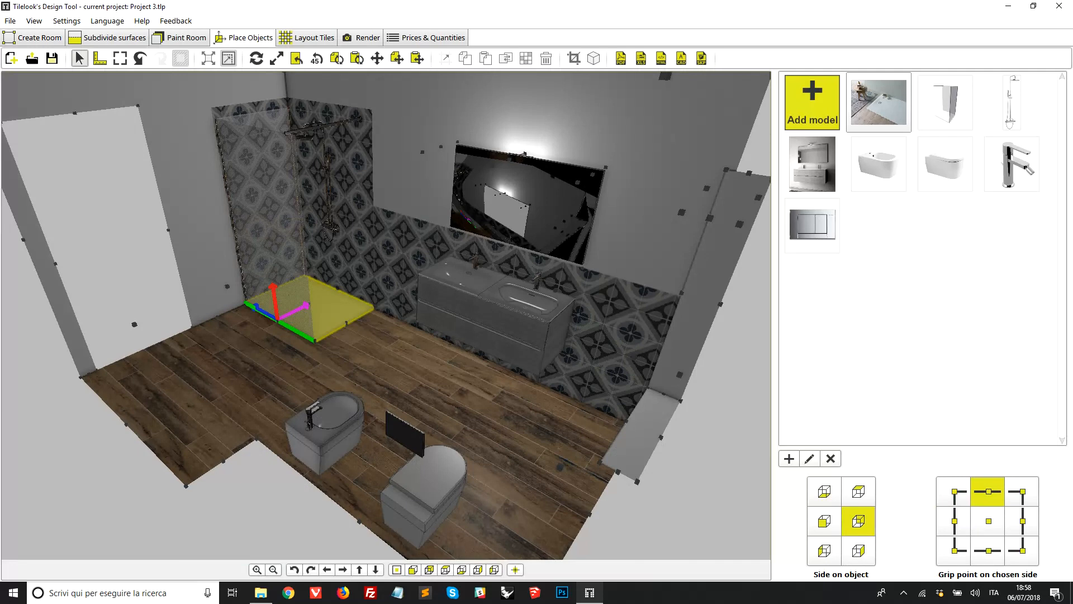
- Switch to the Render view showing the shower and double vanity camera
click(366, 38)
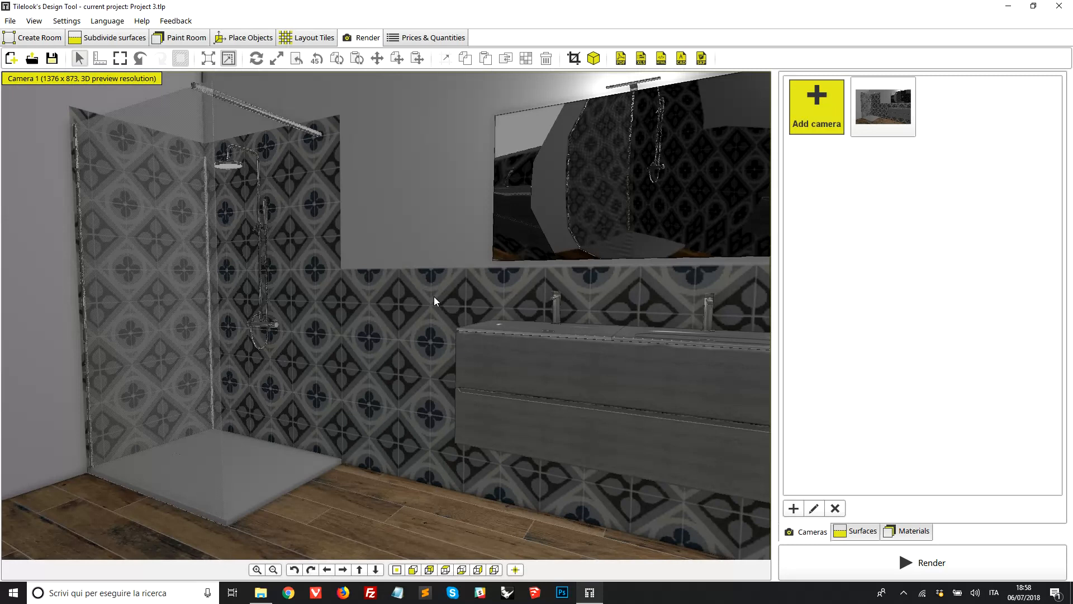
- Start rendering with denoise level 60 and sun intensity 30%
click(827, 561)
click(600, 280)
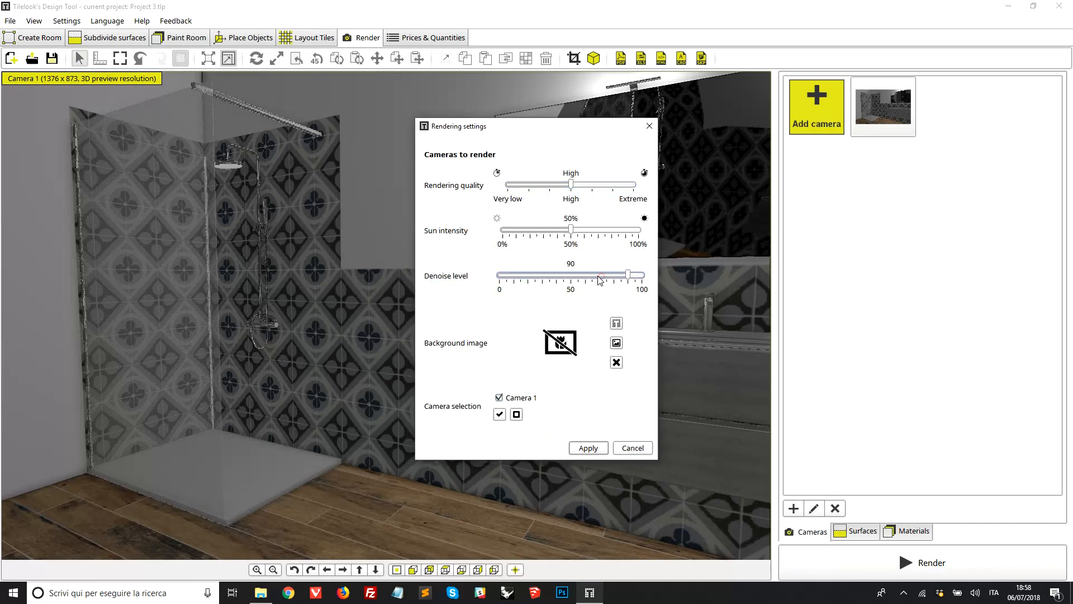
click(592, 280)
click(546, 232)
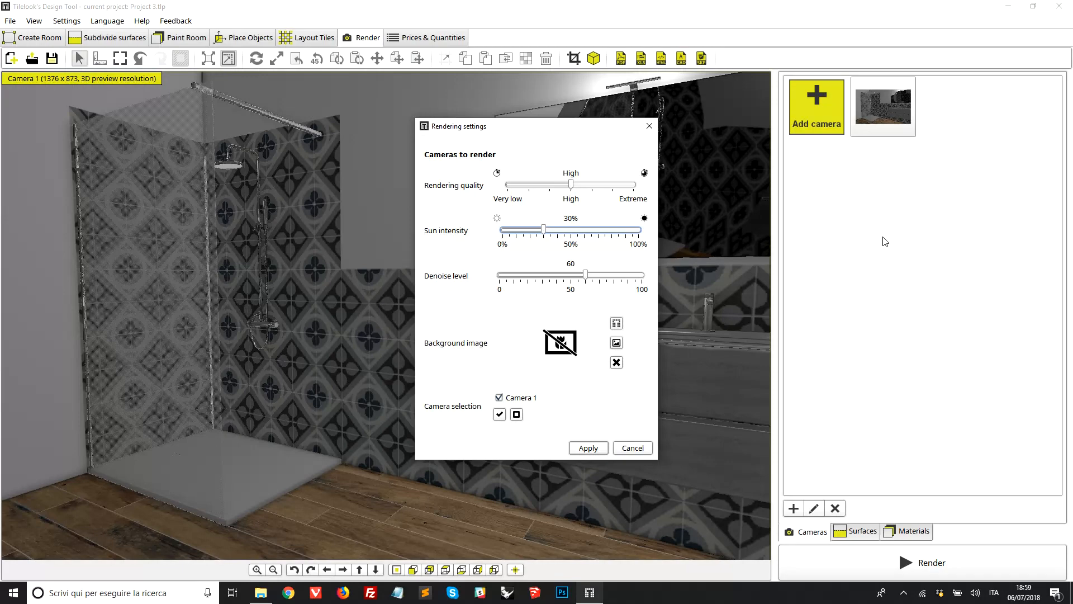
click(584, 448)
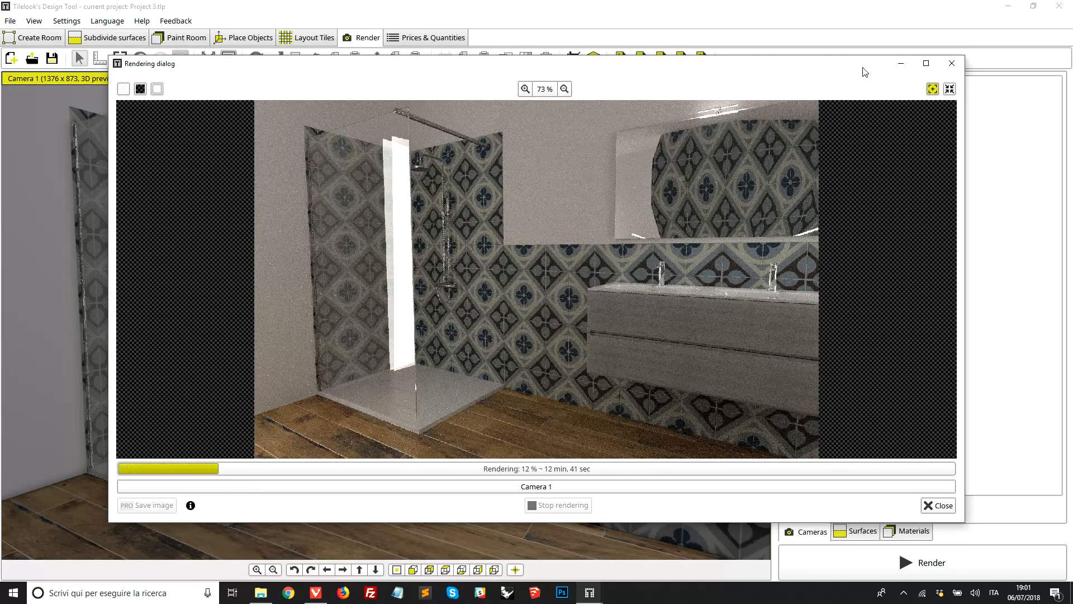
- Close the rendering window once the render has progressed
click(901, 65)
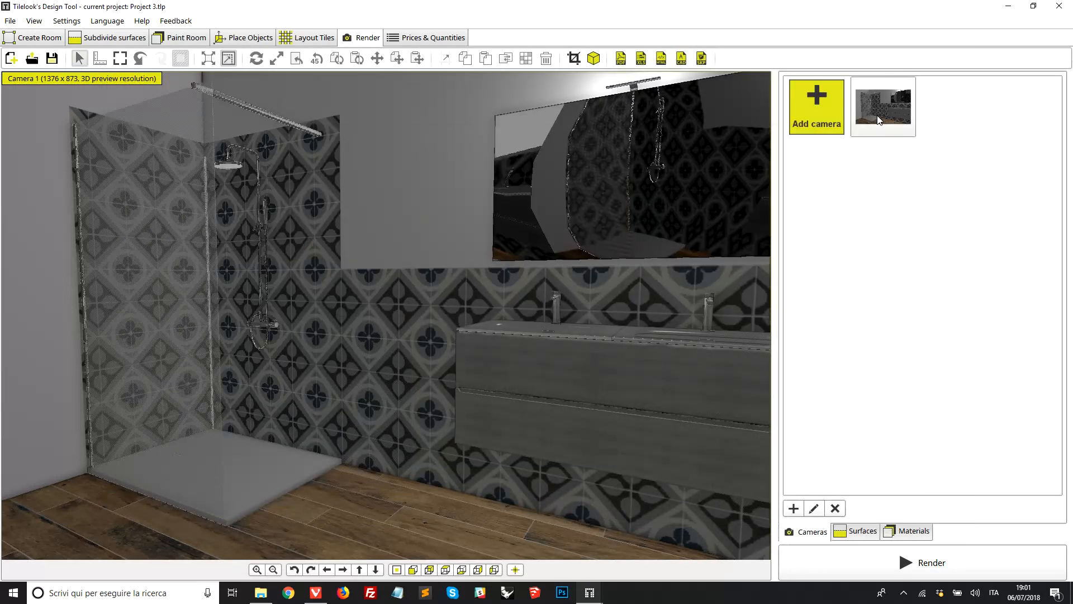
- Review Camera 1's image size and camera type dropdown options
click(813, 508)
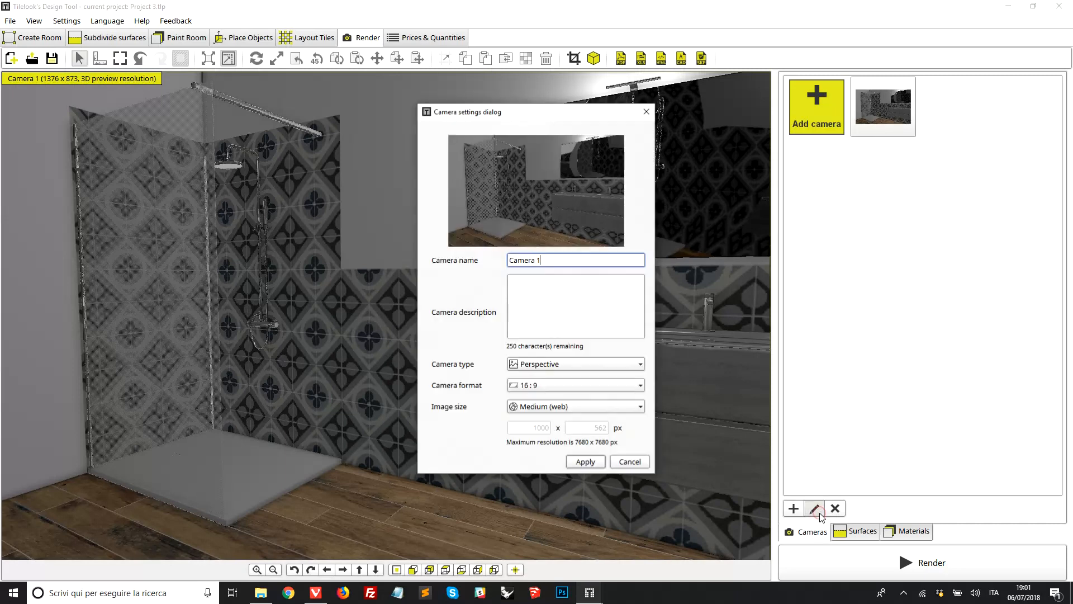
click(534, 408)
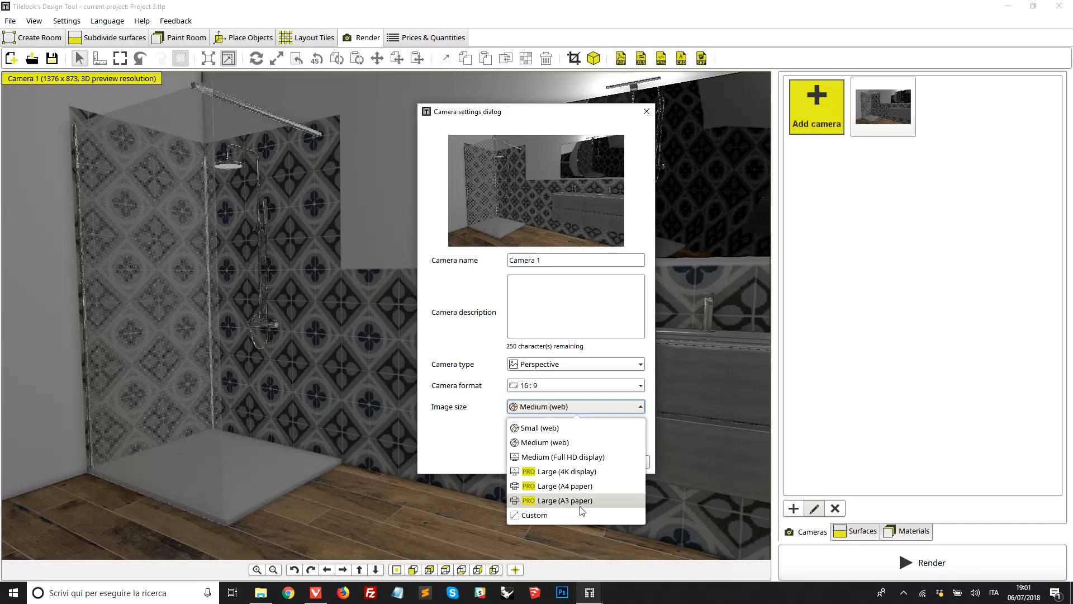
click(568, 365)
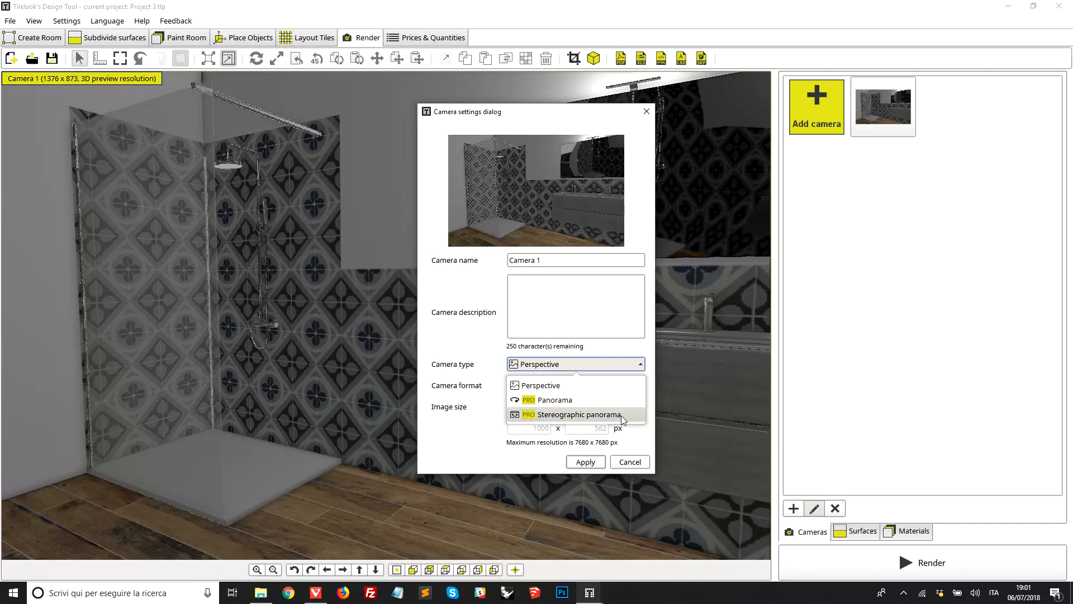
- Rotate the living-room panorama in the browser to look toward the other side of the room
click(317, 594)
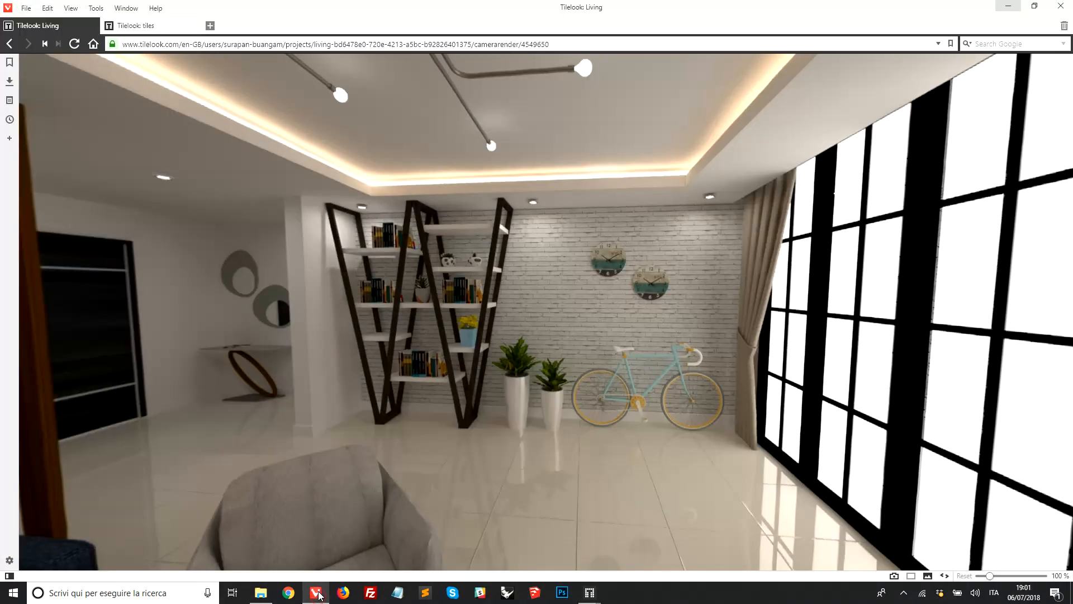
mouse_move(696, 409)
mouse_down()
mouse_move(646, 292)
mouse_move(487, 327)
mouse_up()
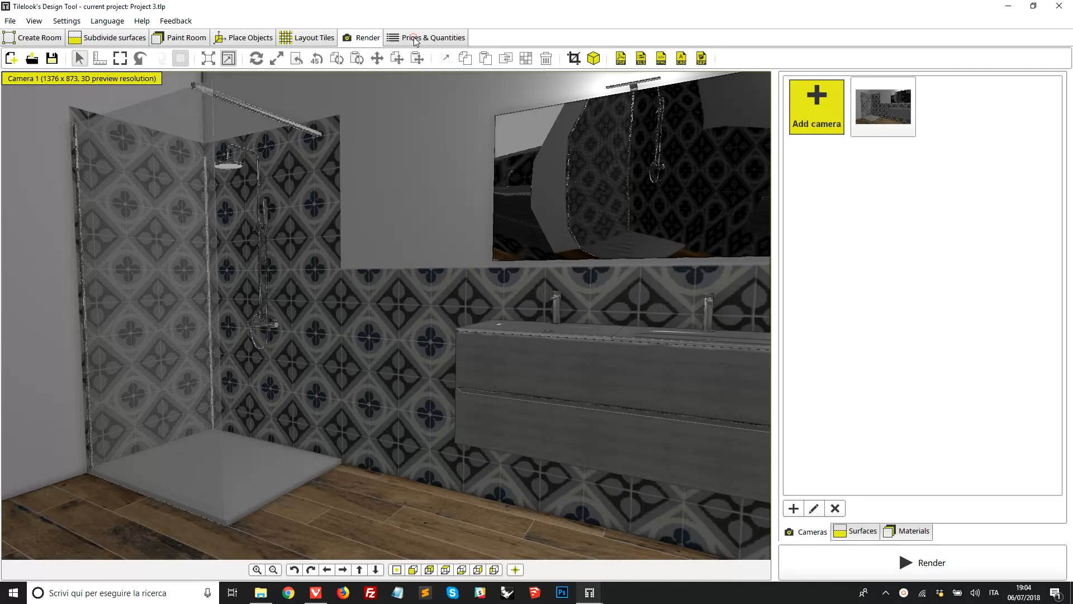
- Review the Prices & Quantities tables, selecting the Retrò 1 and Scottish Oak Nat. Rett. tile rows
click(415, 42)
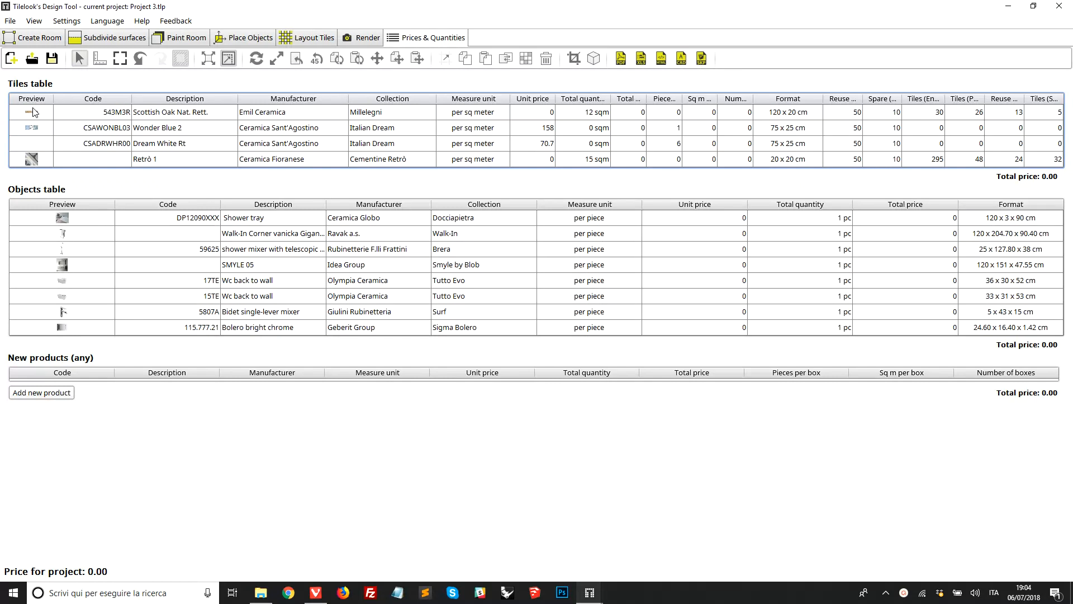
click(32, 162)
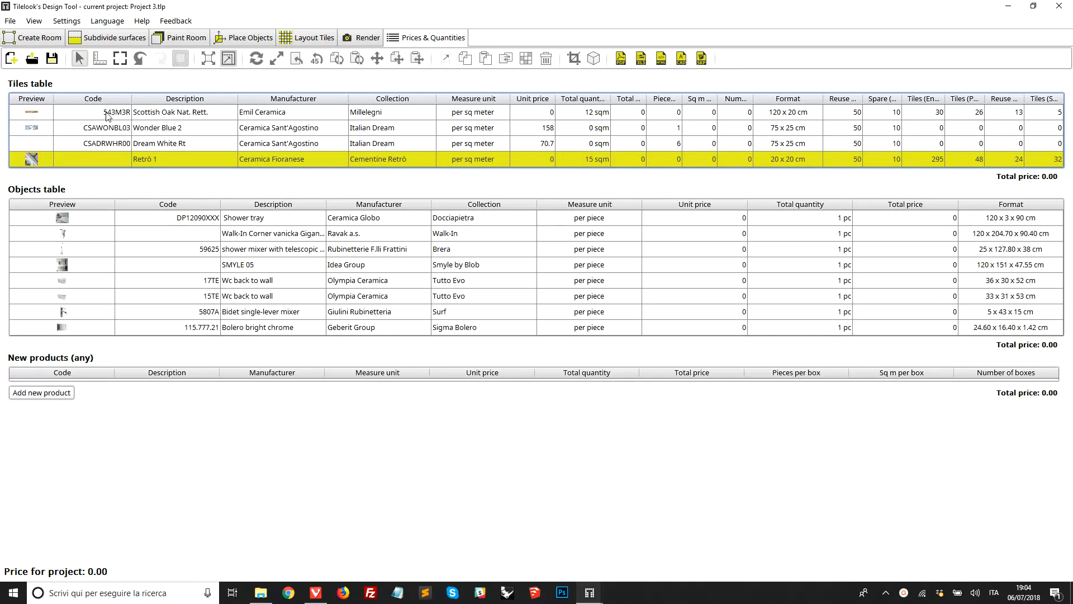
click(106, 113)
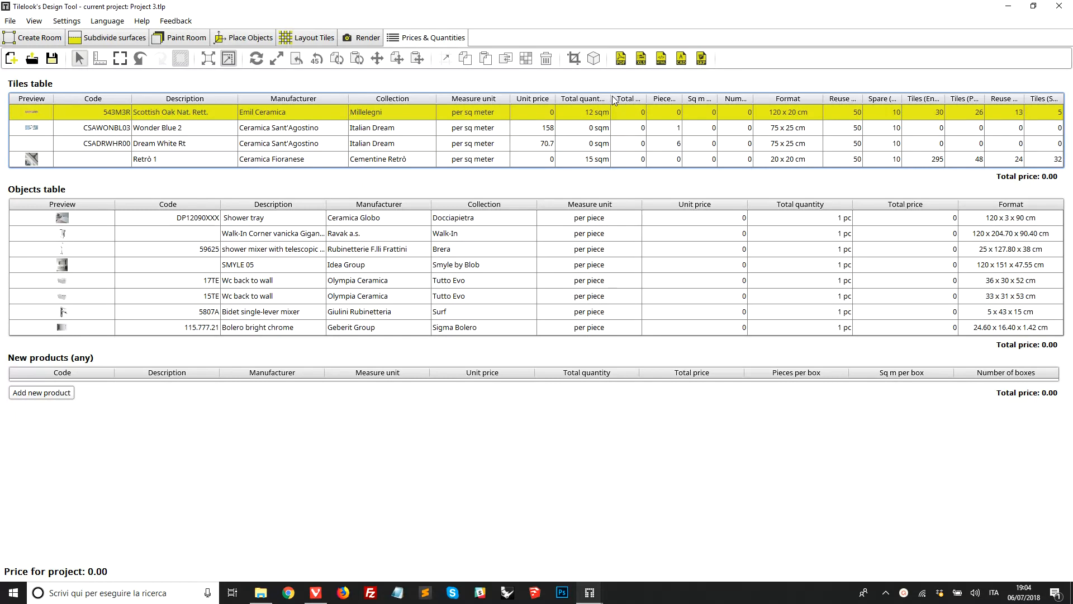
- Widen the Total quantity, Spare (%), Tiles (Entire) and Tiles (Partial) columns to read their headers
drag(612, 98, 624, 95)
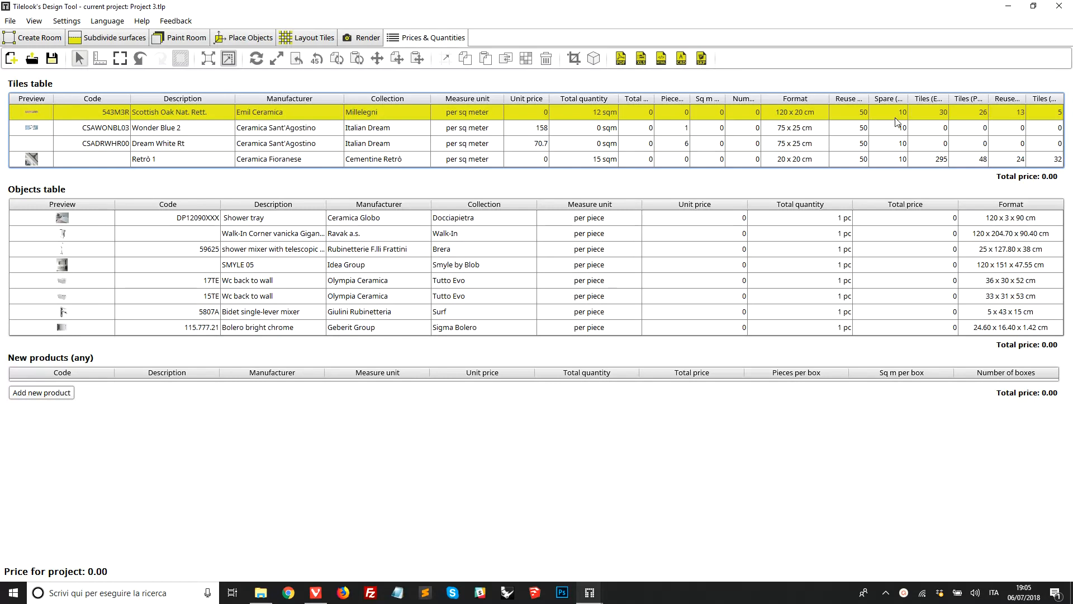
drag(909, 97, 872, 98)
drag(959, 98, 1035, 98)
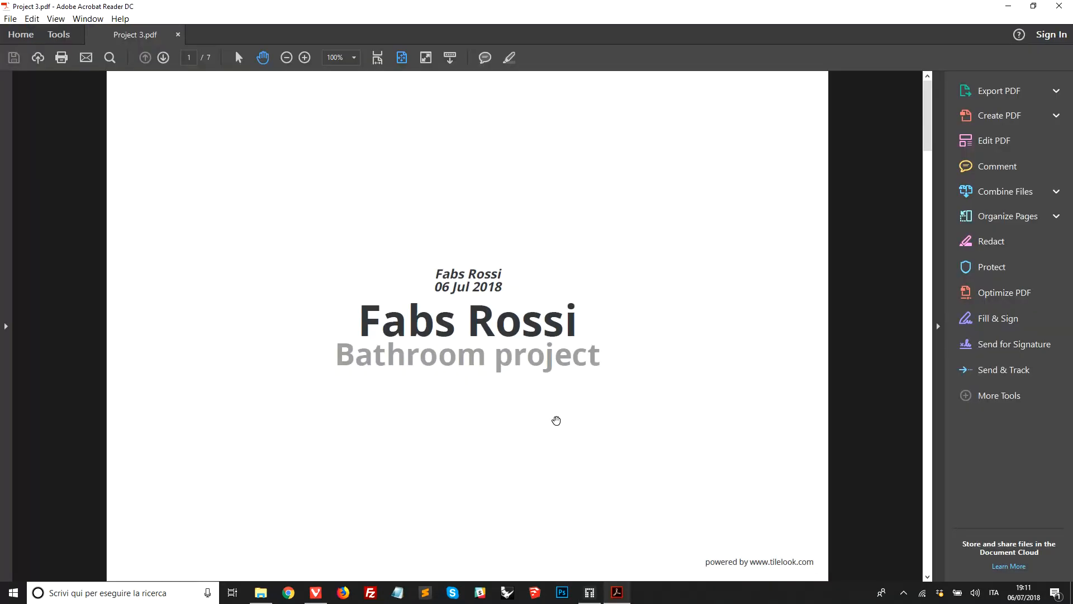
scroll(602, 416, down, 3)
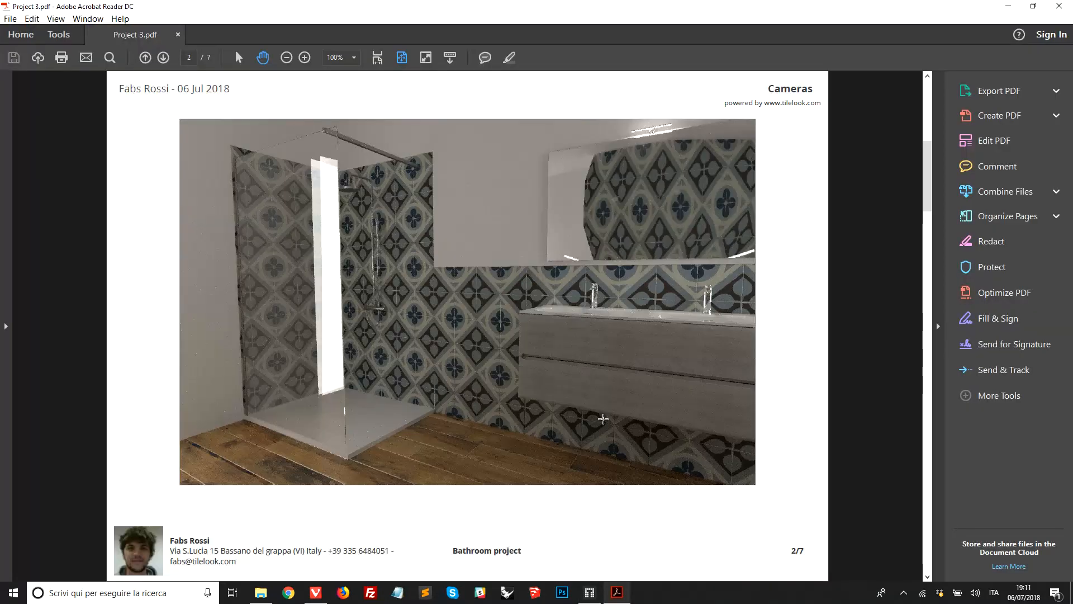
scroll(602, 418, down, 3)
scroll(603, 418, down, 3)
scroll(602, 418, down, 3)
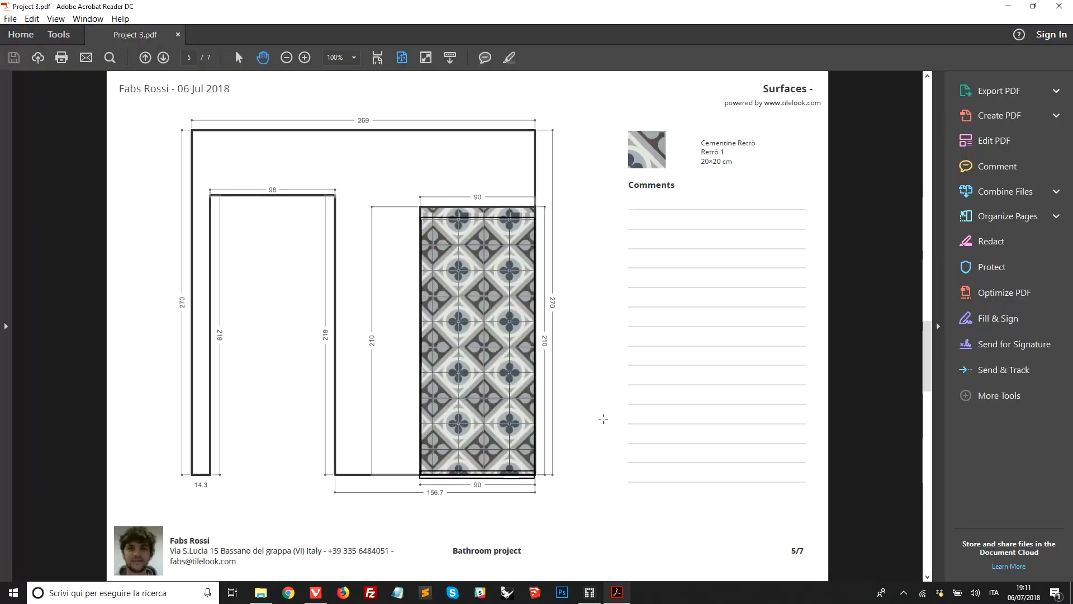
scroll(602, 418, down, 3)
scroll(602, 418, down, 3)
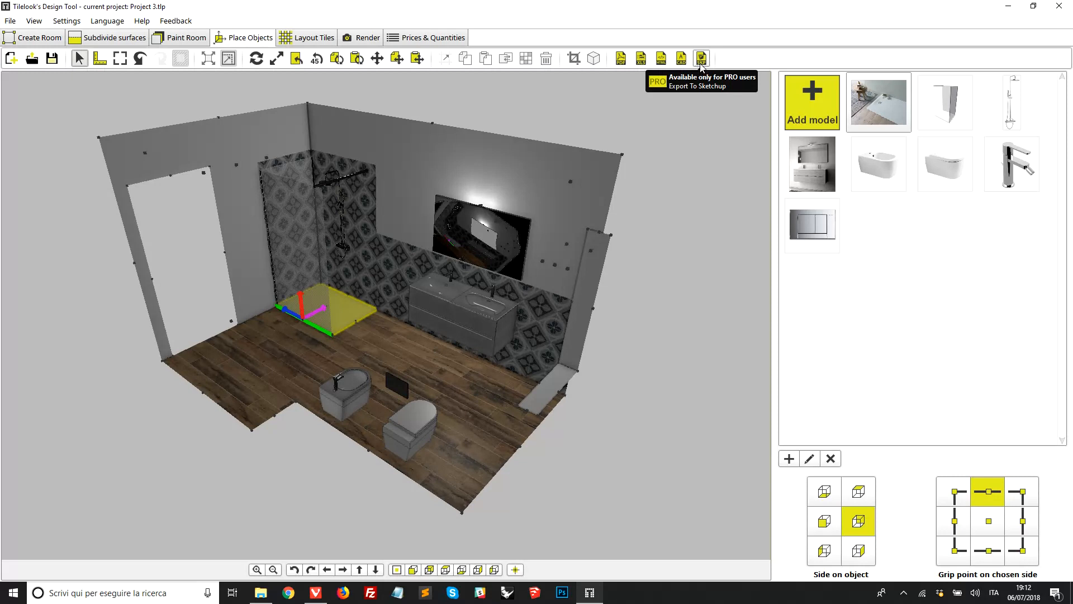
- Export the room as bathroom-decorated.skp in SketchUp 2018 format to the Desktop
click(701, 60)
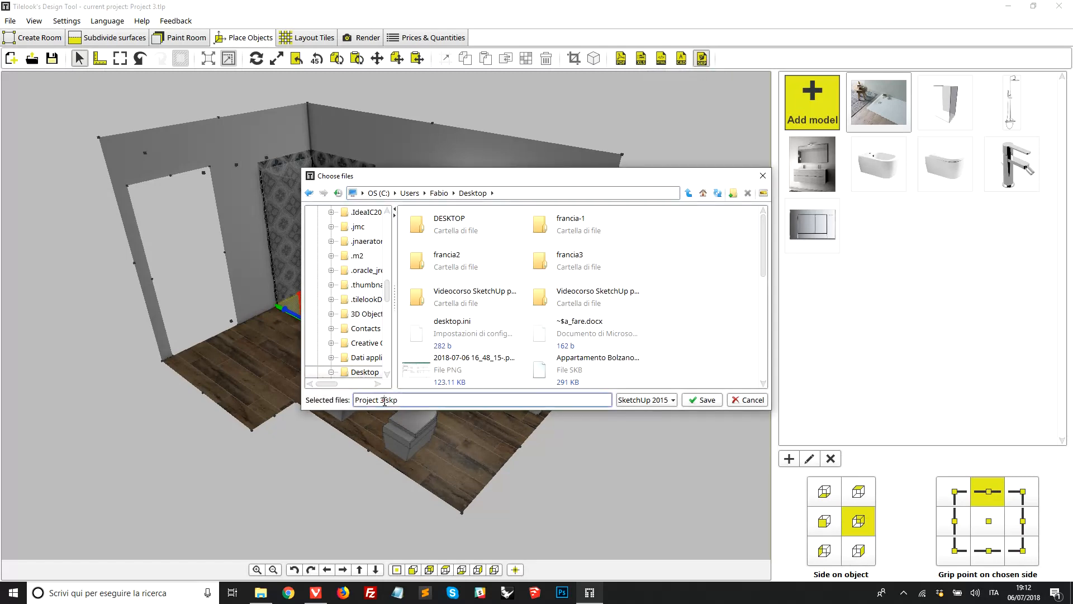
drag(382, 401, 340, 402)
text(bath)
text(room-decora)
text(ted)
click(653, 403)
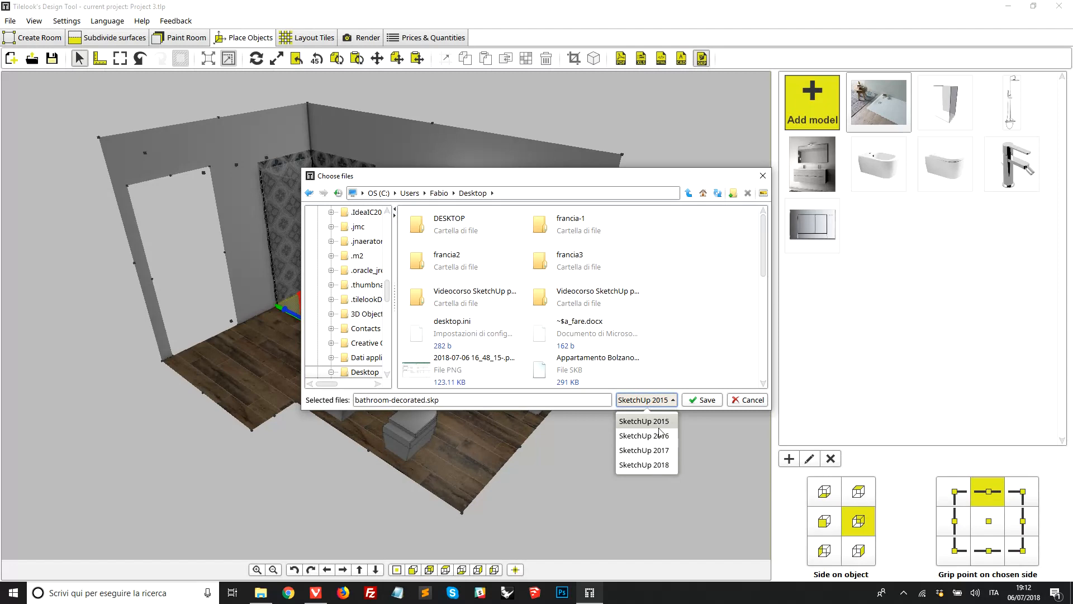
click(662, 464)
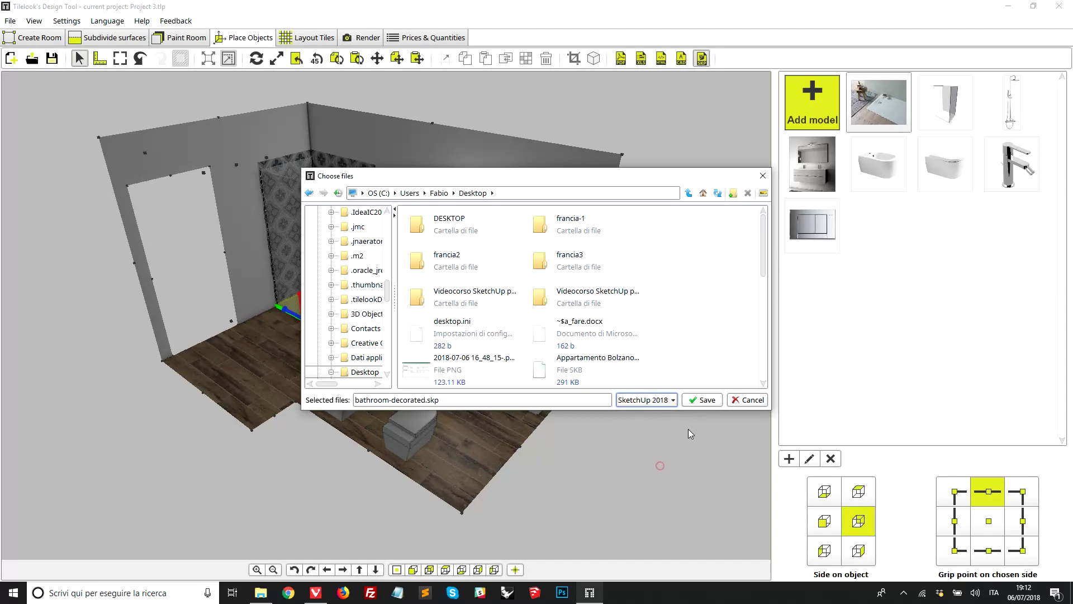
click(705, 400)
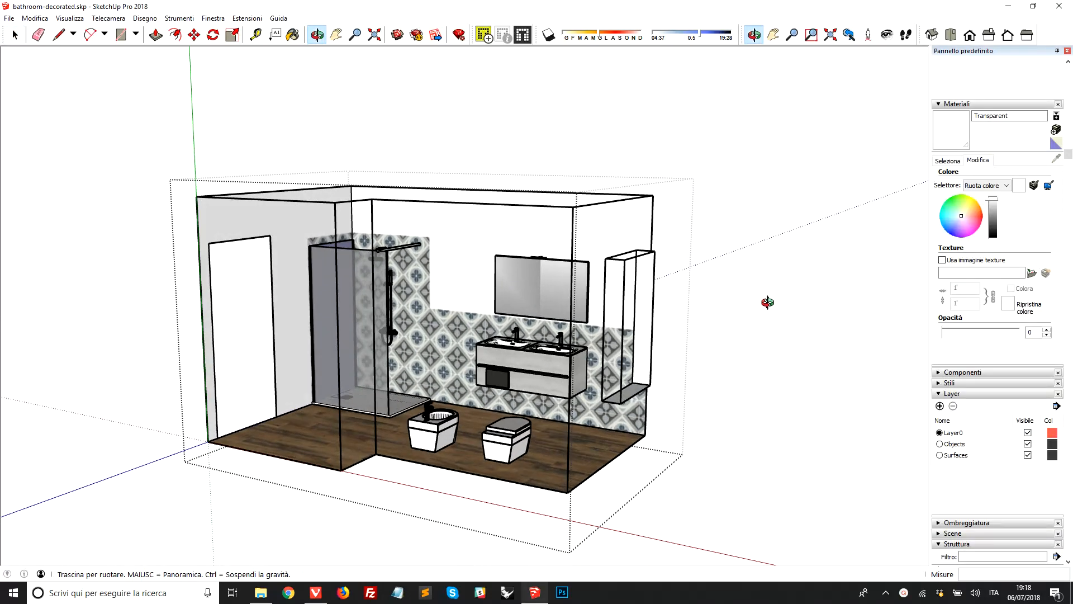
mouse_move(768, 302)
mouse_down()
mouse_move(673, 362)
mouse_move(738, 371)
mouse_up()
key(space)
mouse_move(738, 371)
middle_down()
mouse_move(707, 299)
mouse_move(546, 372)
mouse_move(229, 367)
middle_up()
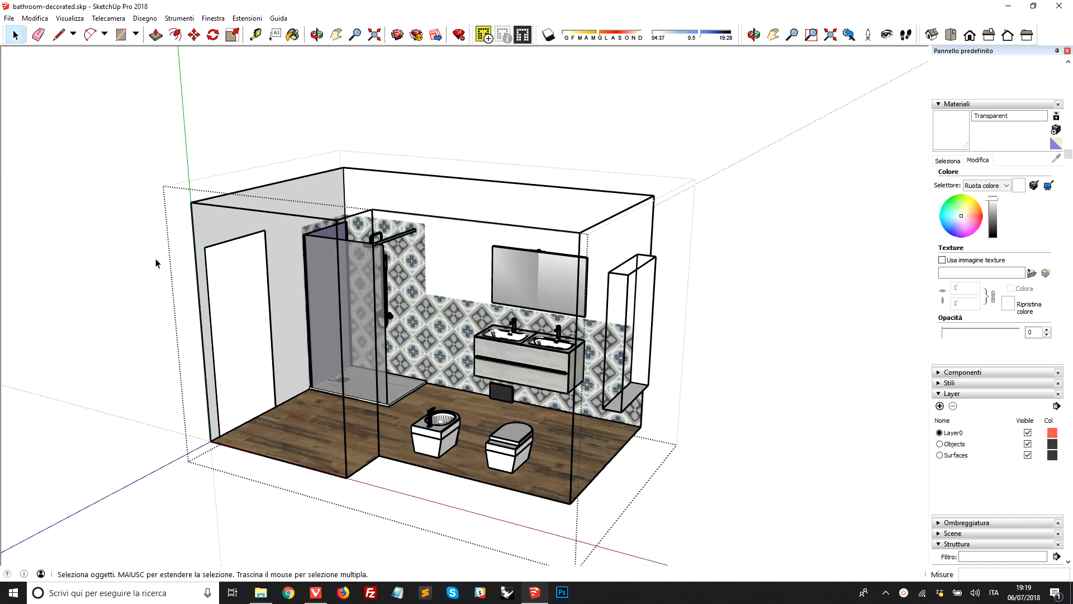
mouse_move(621, 382)
middle_down()
mouse_move(159, 363)
mouse_move(639, 394)
middle_up()
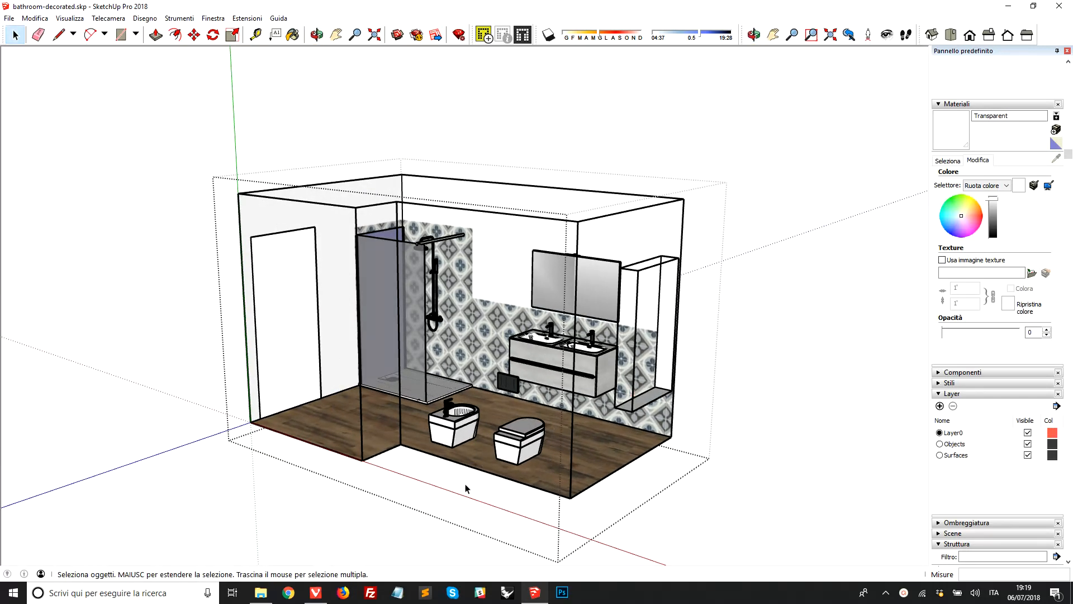
scroll(462, 501, up, 1)
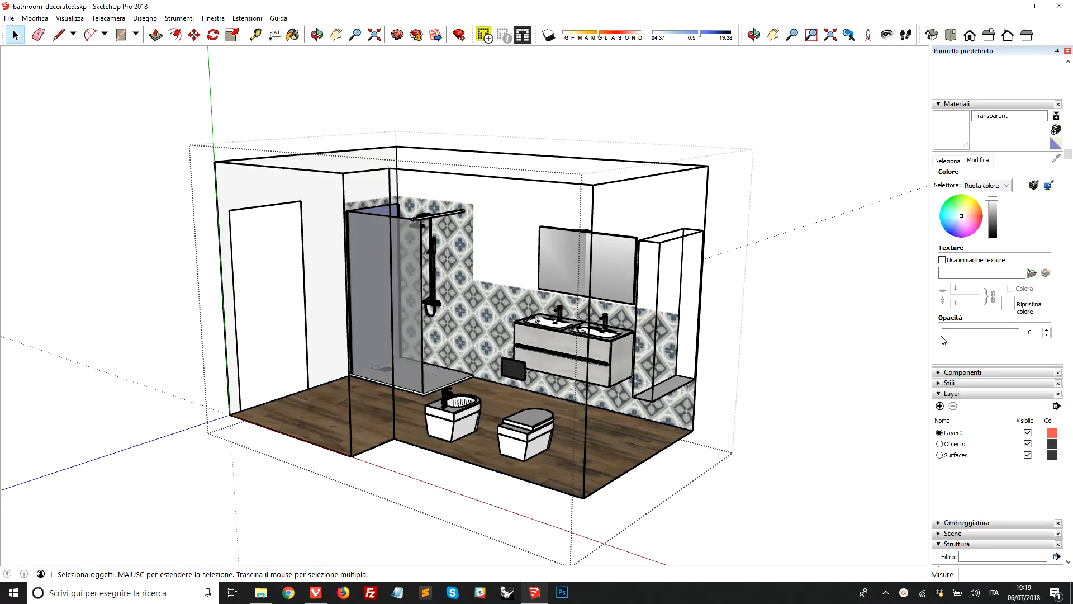
mouse_move(941, 336)
mouse_down()
mouse_move(1012, 339)
mouse_move(942, 341)
mouse_up()
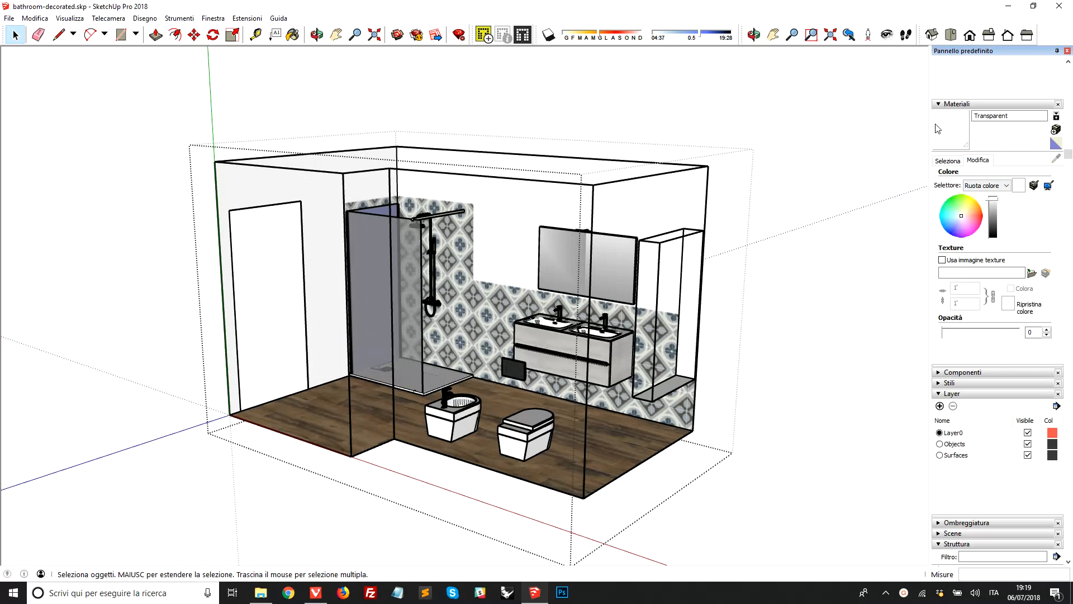
- Show the Outliner and select the Bolero fitting, shower mixer, shower tray and SMYLE 05 vanity unit
click(939, 104)
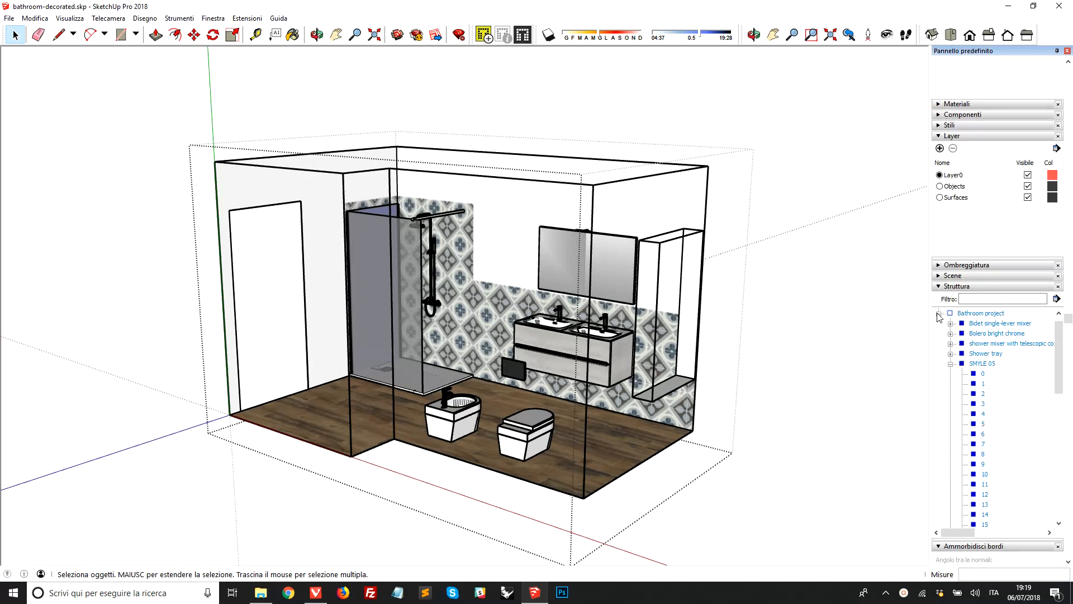
click(953, 368)
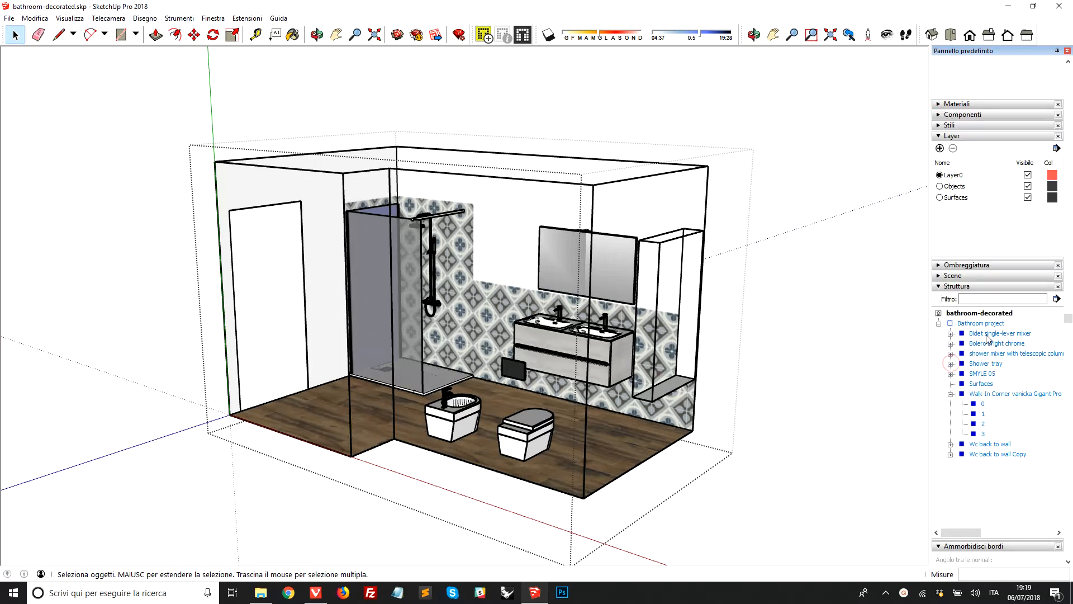
click(989, 334)
click(986, 343)
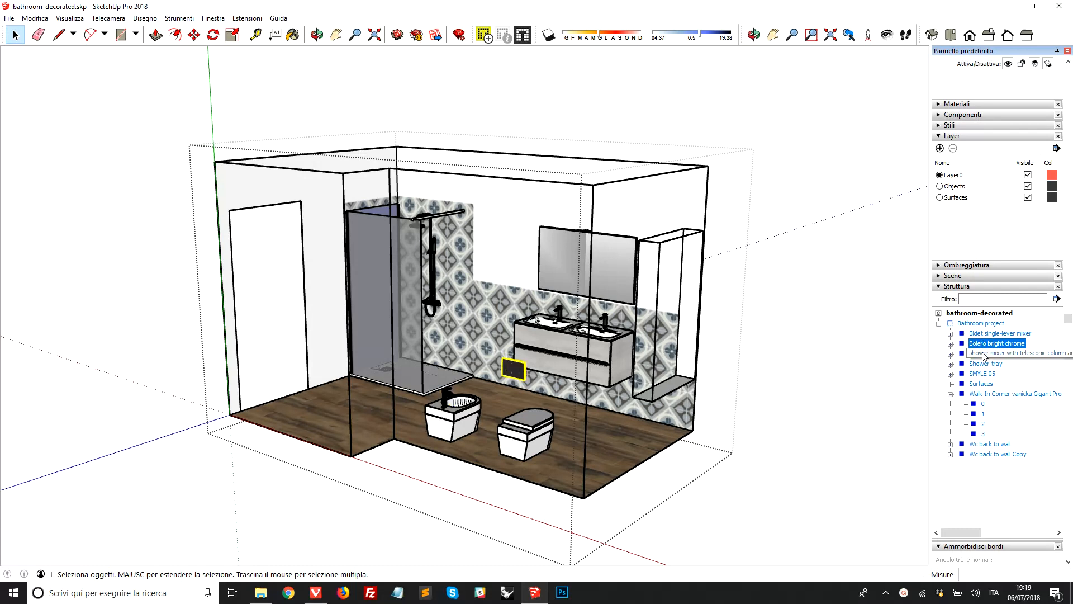
click(984, 364)
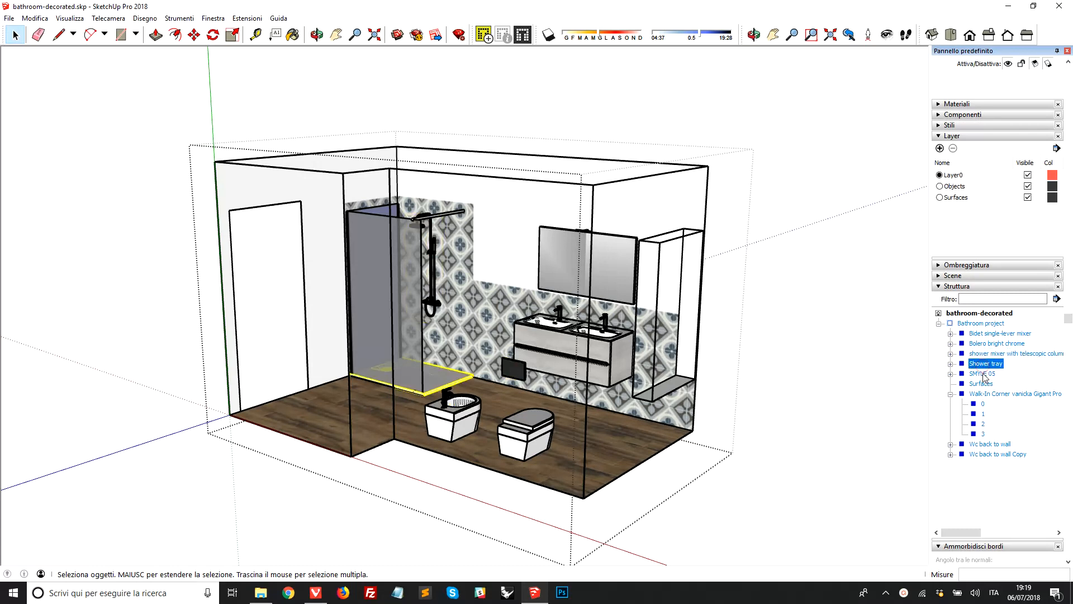
click(983, 374)
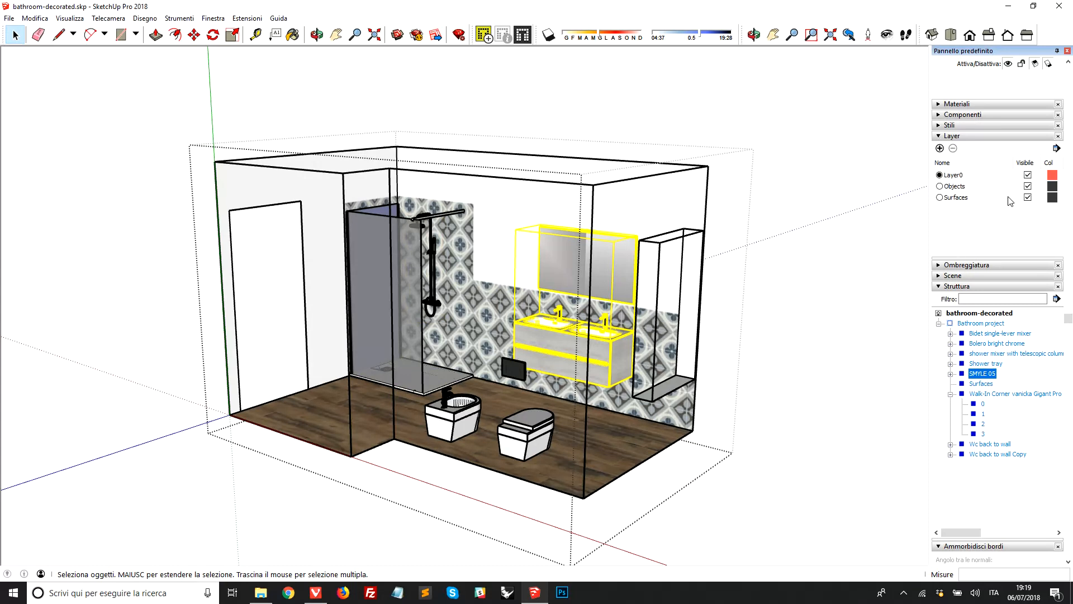
- Toggle the Objects layer's visibility off and on twice to confirm the fixtures sit on it
click(1027, 186)
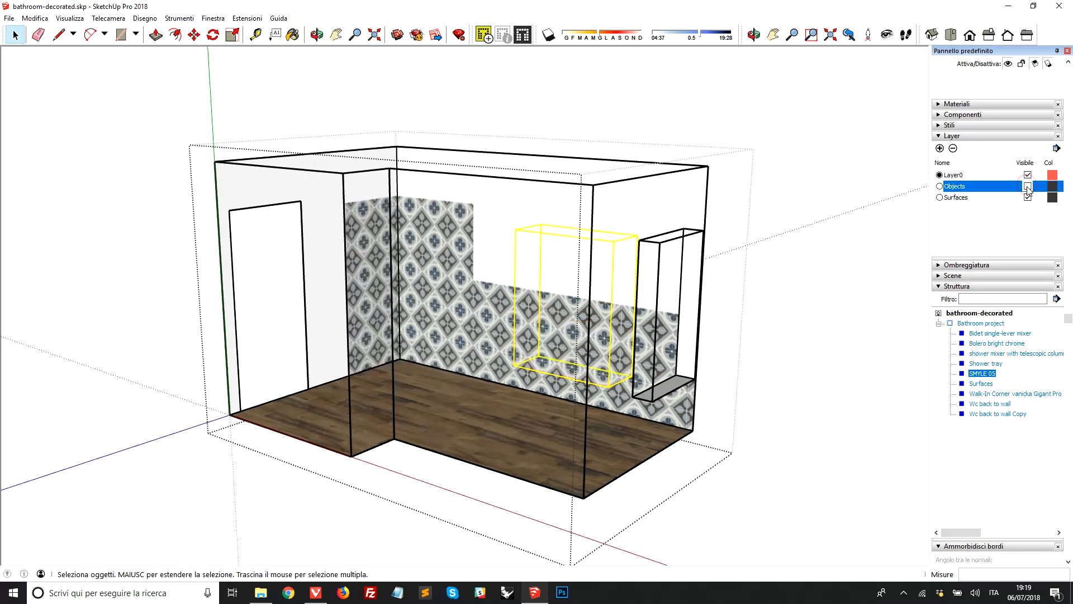
click(1027, 186)
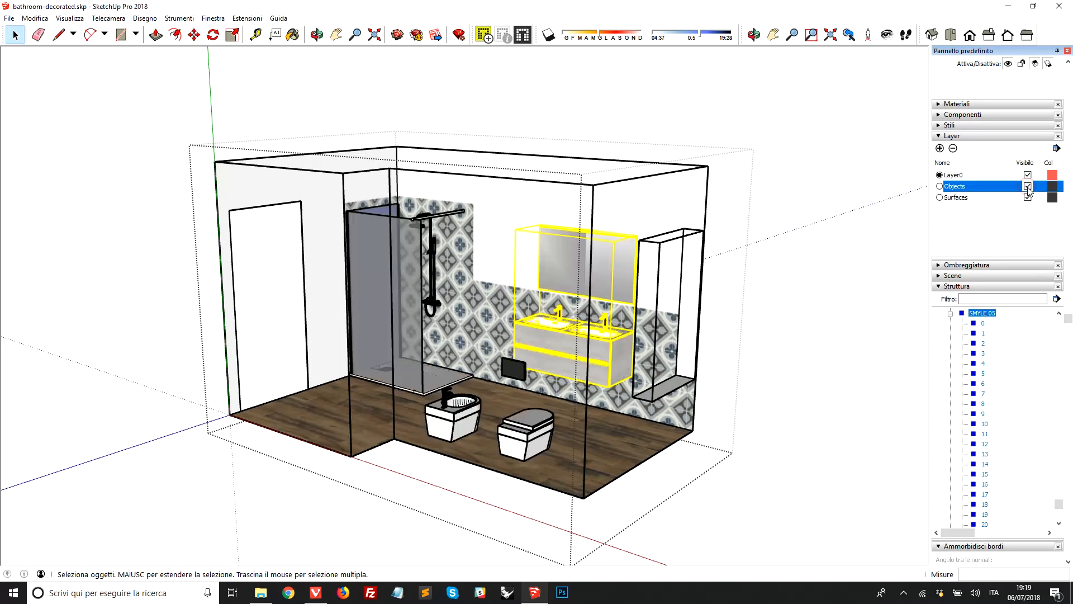
click(1027, 186)
click(1027, 186)
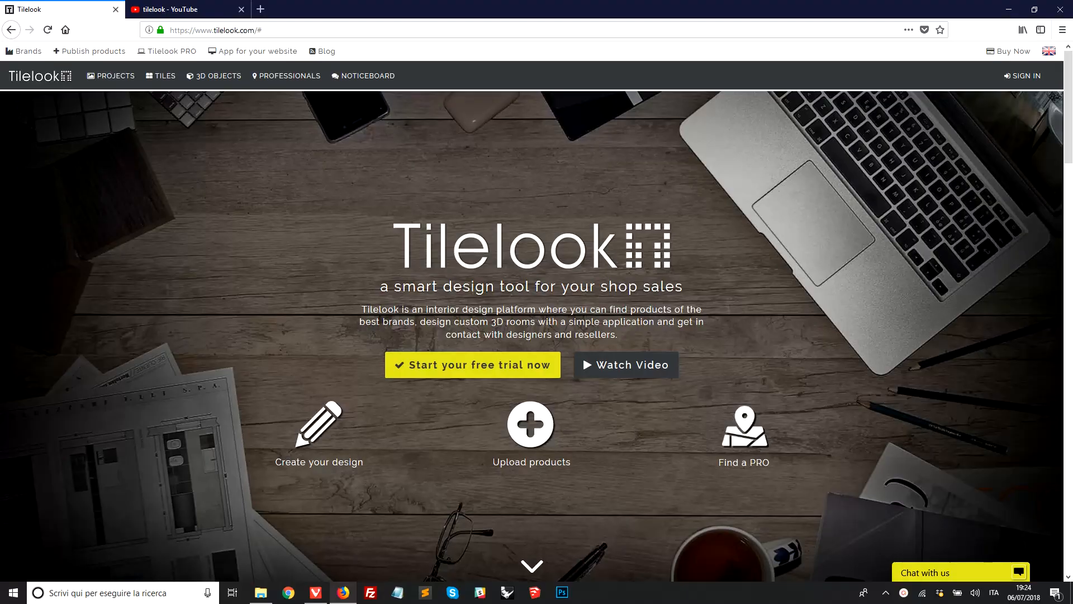
drag(213, 31, 269, 32)
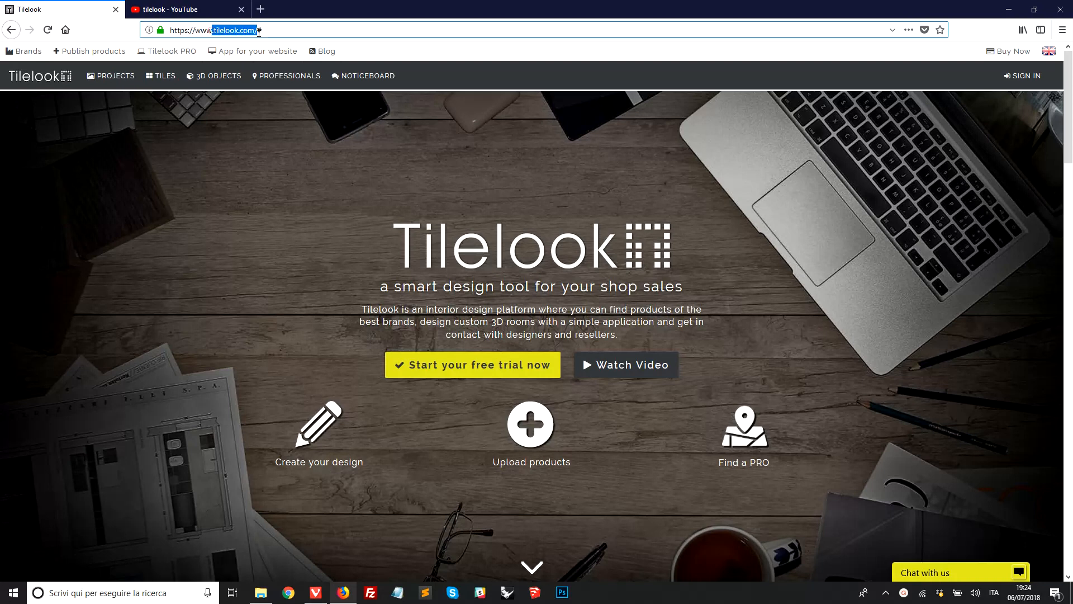
click(300, 313)
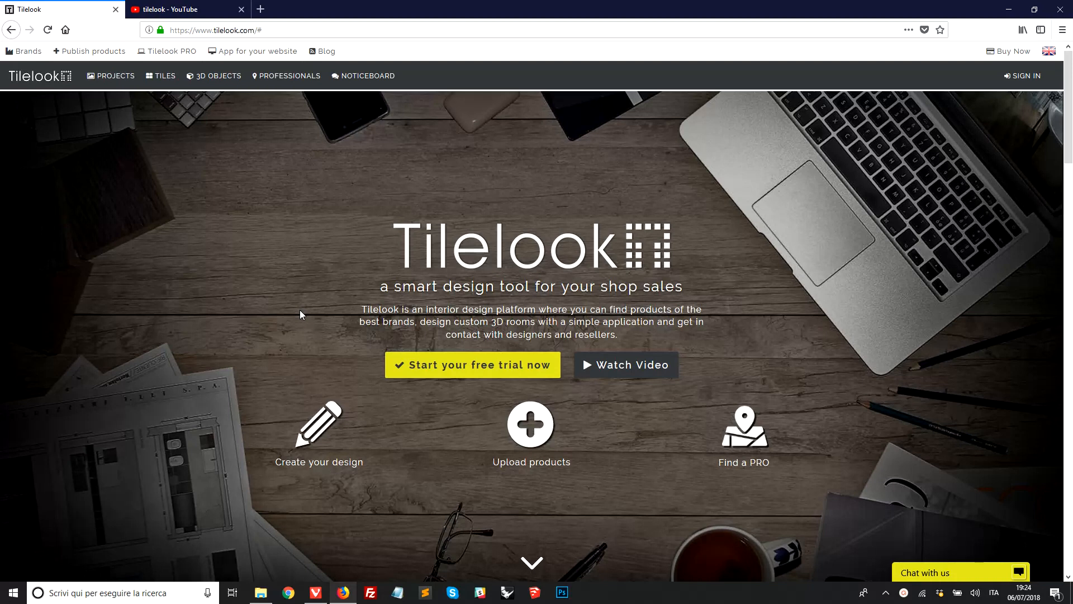
- Go to the Tilelook YouTube channel from the search results and pause its autoplaying intro video
click(161, 9)
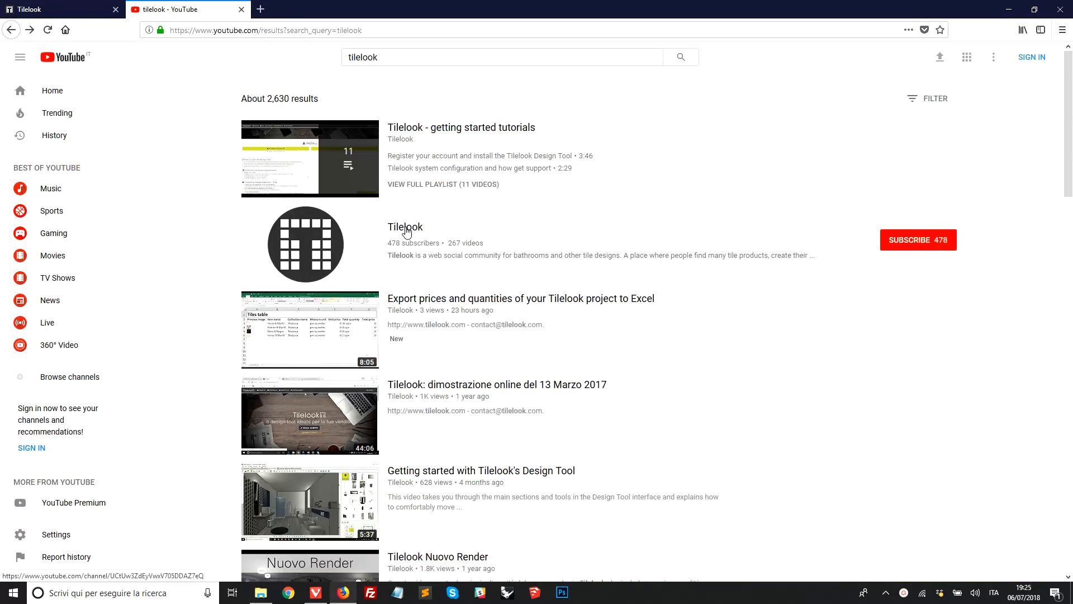
click(407, 226)
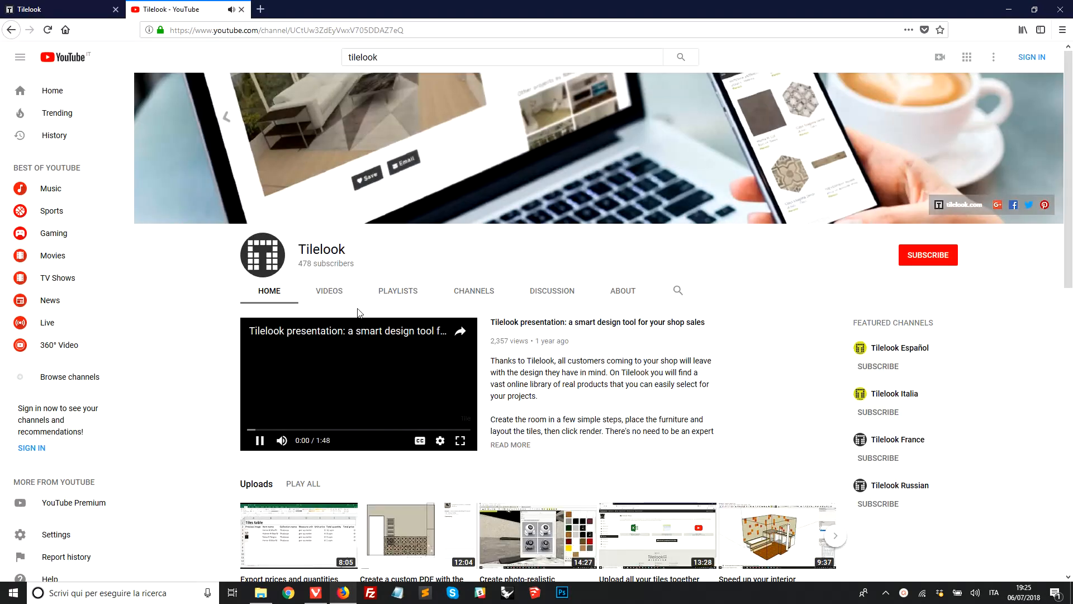
click(285, 407)
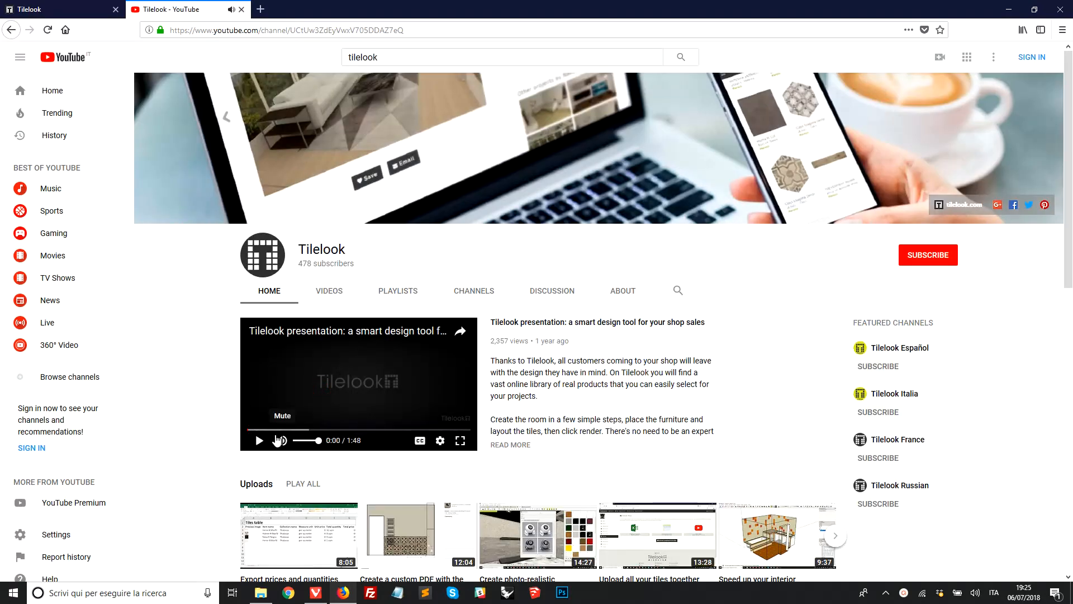